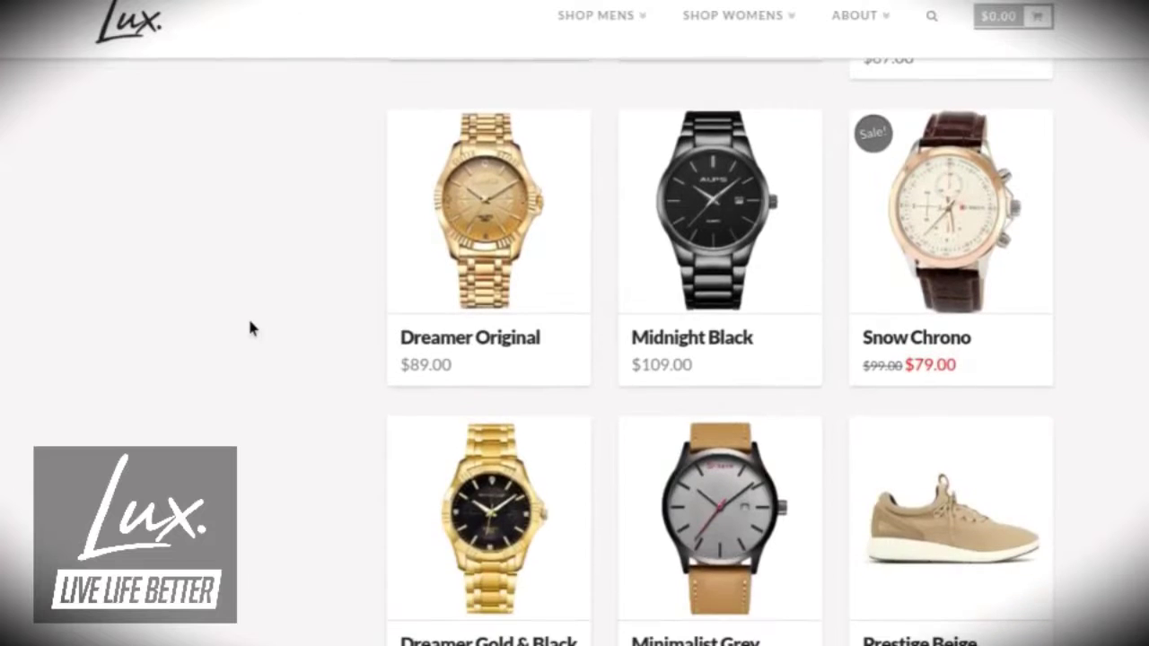
Step: Apply coupon code 'slims' to the Black Ice watch cart, bringing the total to $74.87
scroll(253, 310, "down", 2)
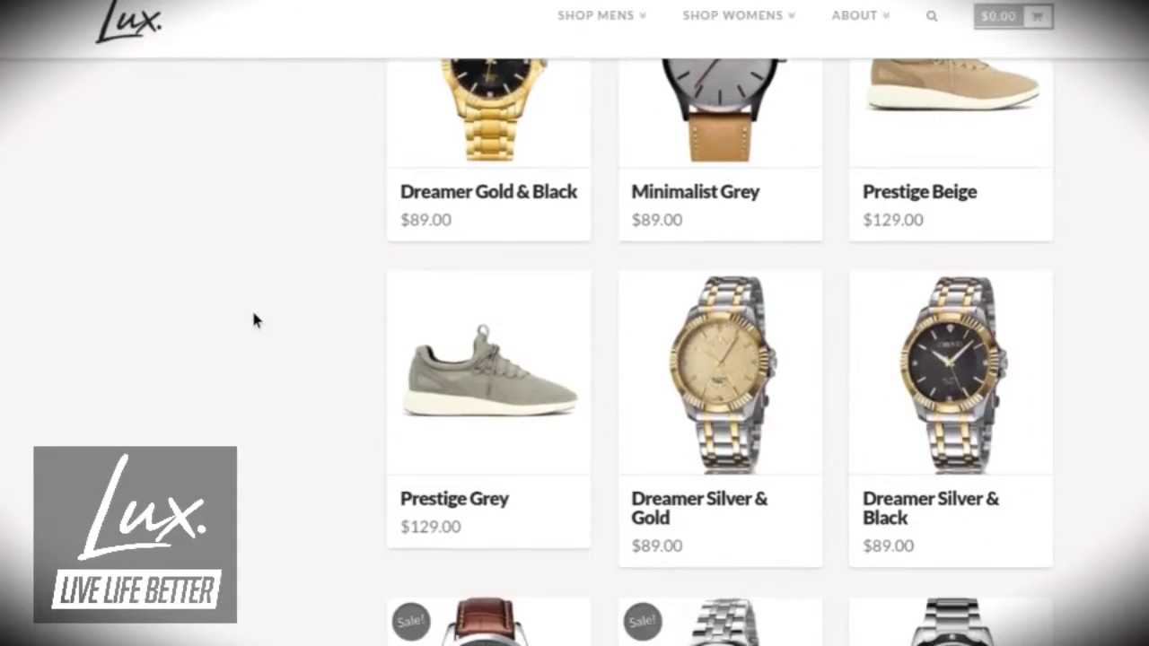
scroll(251, 308, "down", 3)
scroll(251, 308, "down", 3)
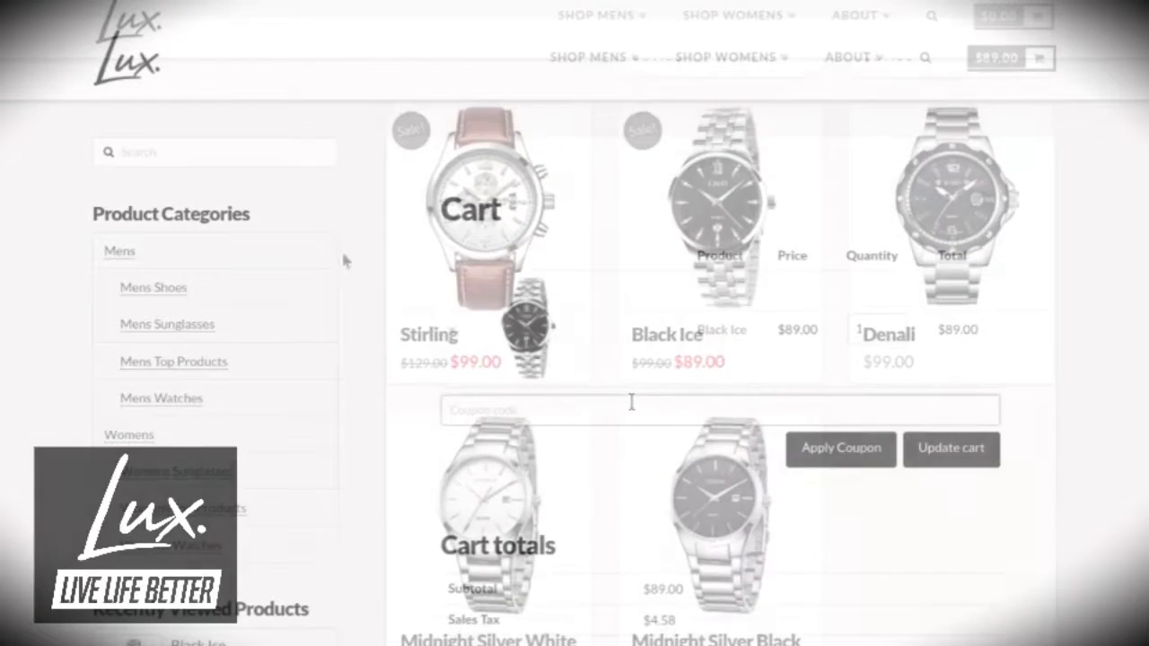
left_click(631, 401)
type("slimshayneeg")
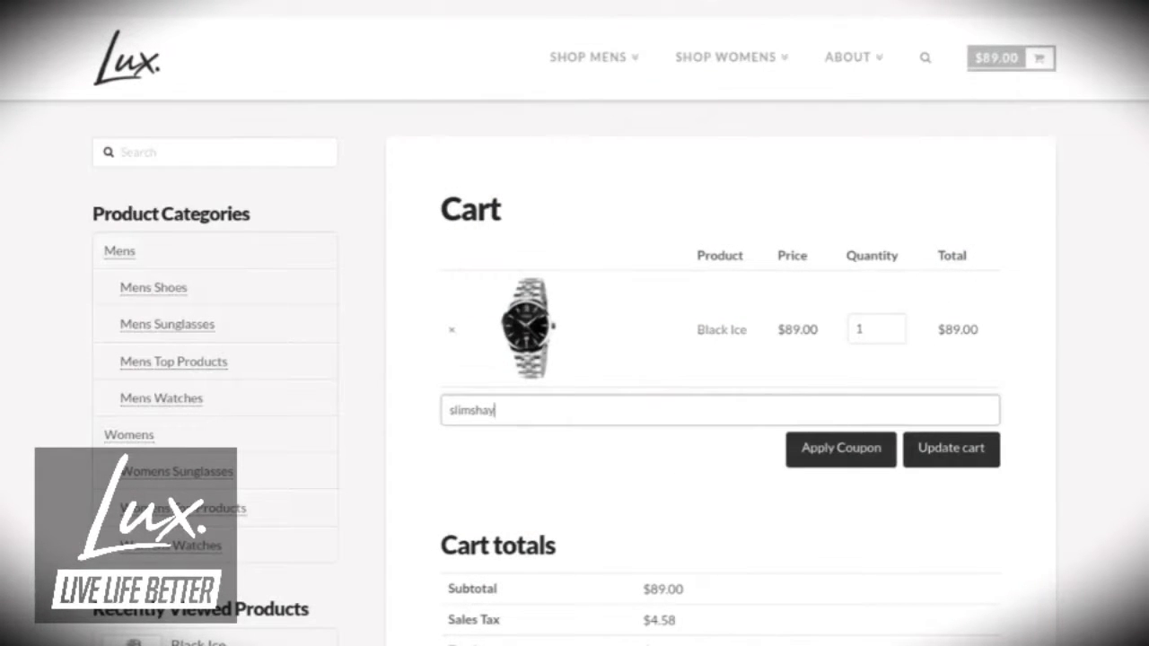
left_click(843, 448)
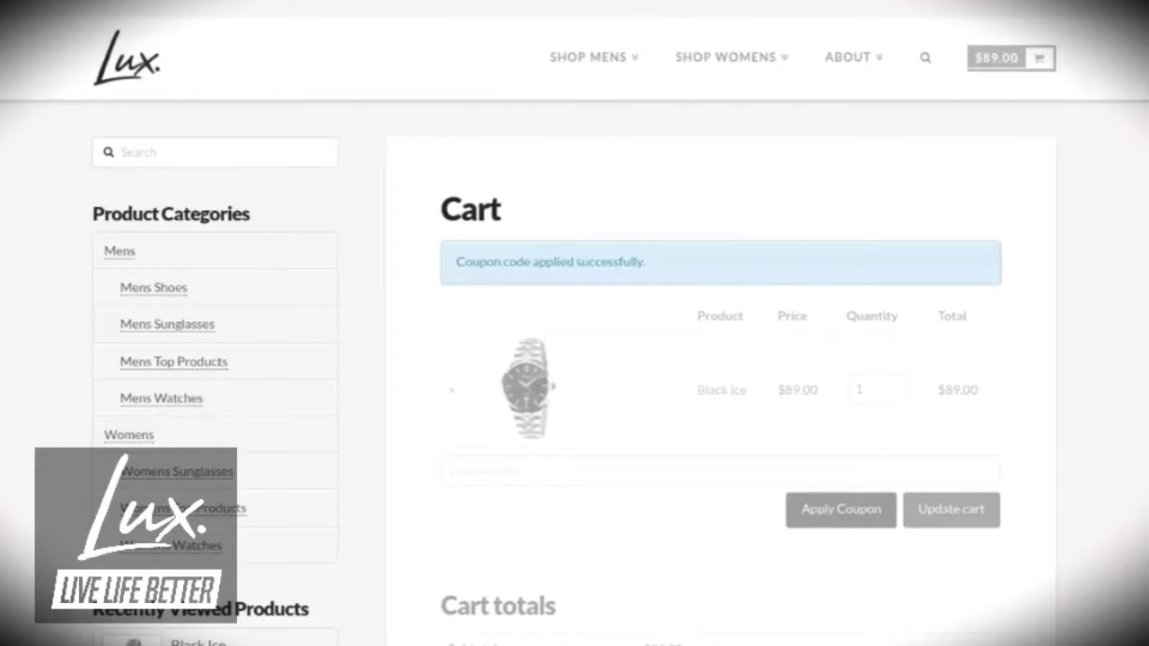
scroll(842, 434, "down", 3)
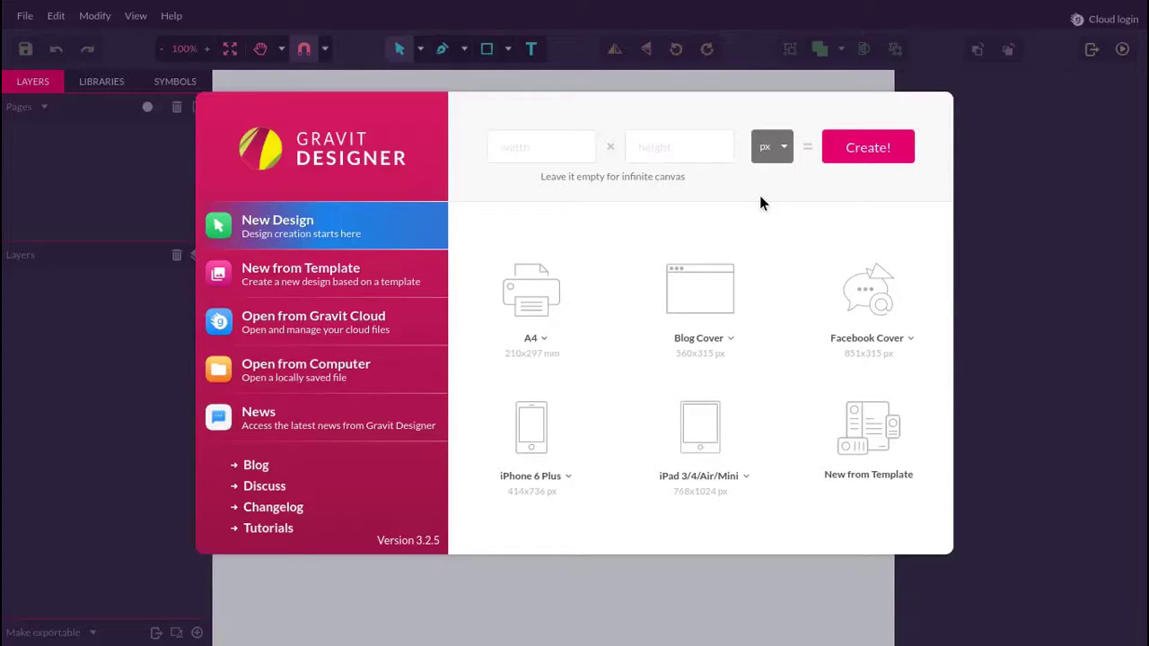
Step: Create an untitled design from New Design, leaving width and height empty for an infinite canvas
left_click(858, 149)
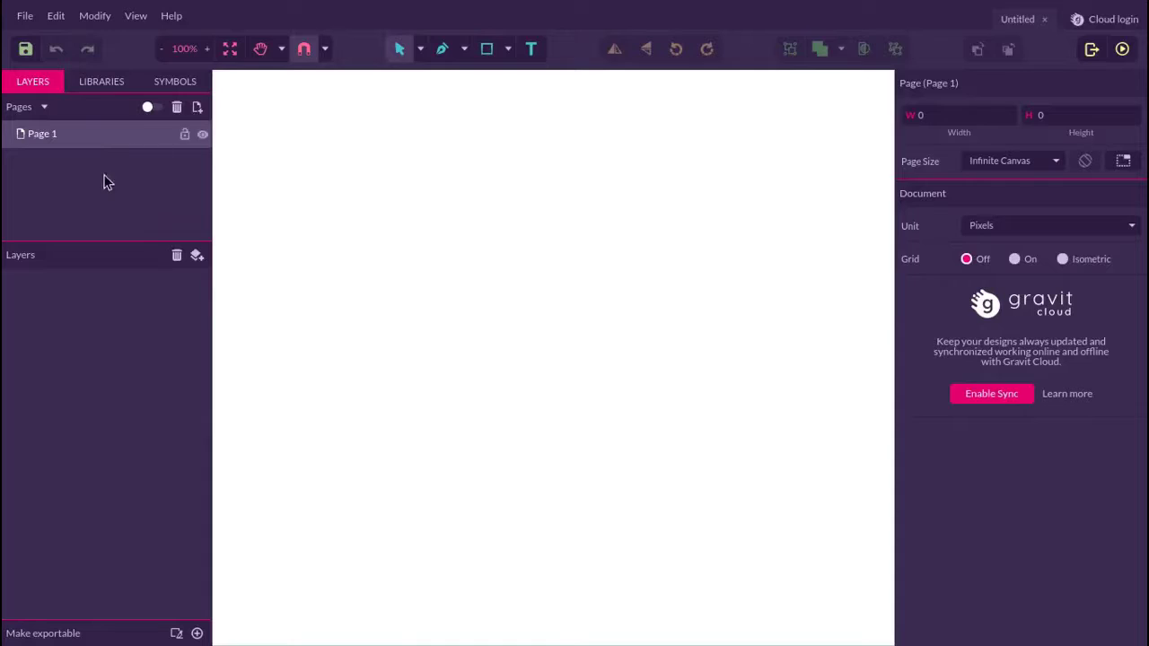
Step: Set Page 1's width to 1920 and height to 1080 pixels in the Page panel
left_click(962, 117)
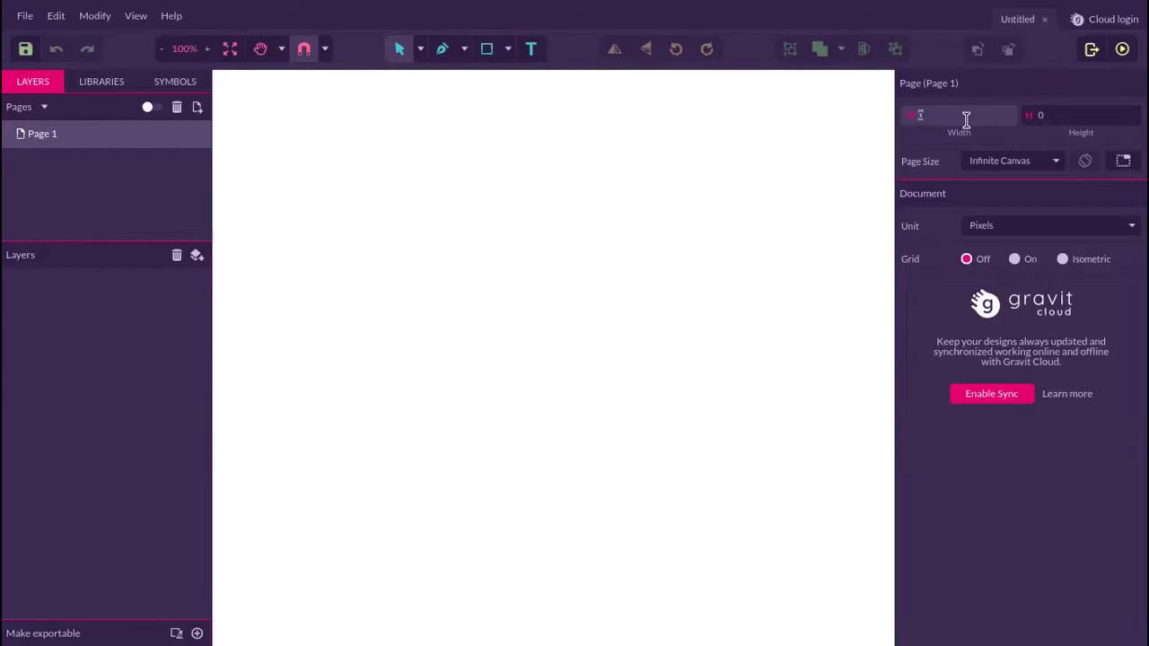
left_click(1054, 164)
scroll(991, 391, "down", 5)
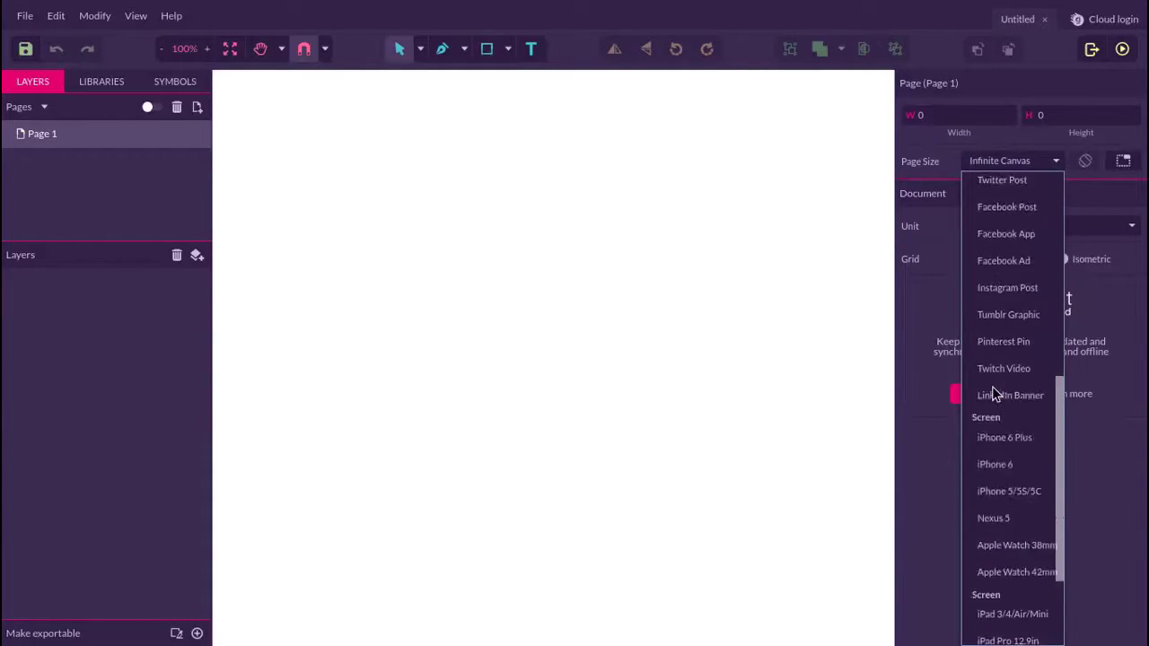
scroll(992, 387, "up", 6)
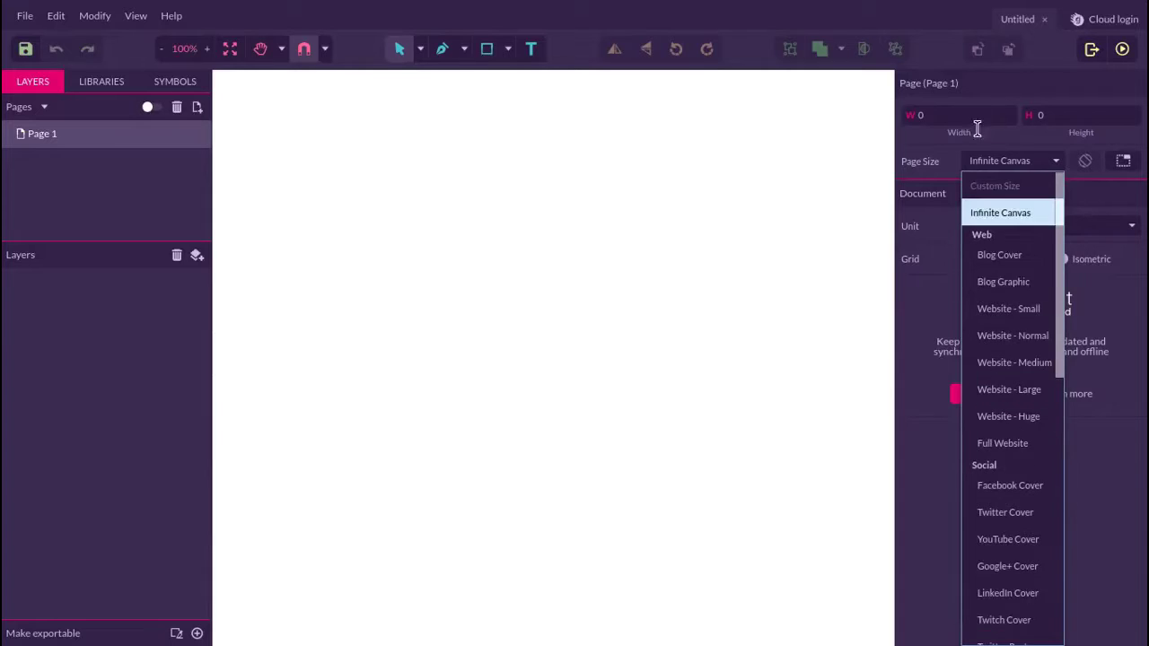
left_click(967, 117)
type("1920")
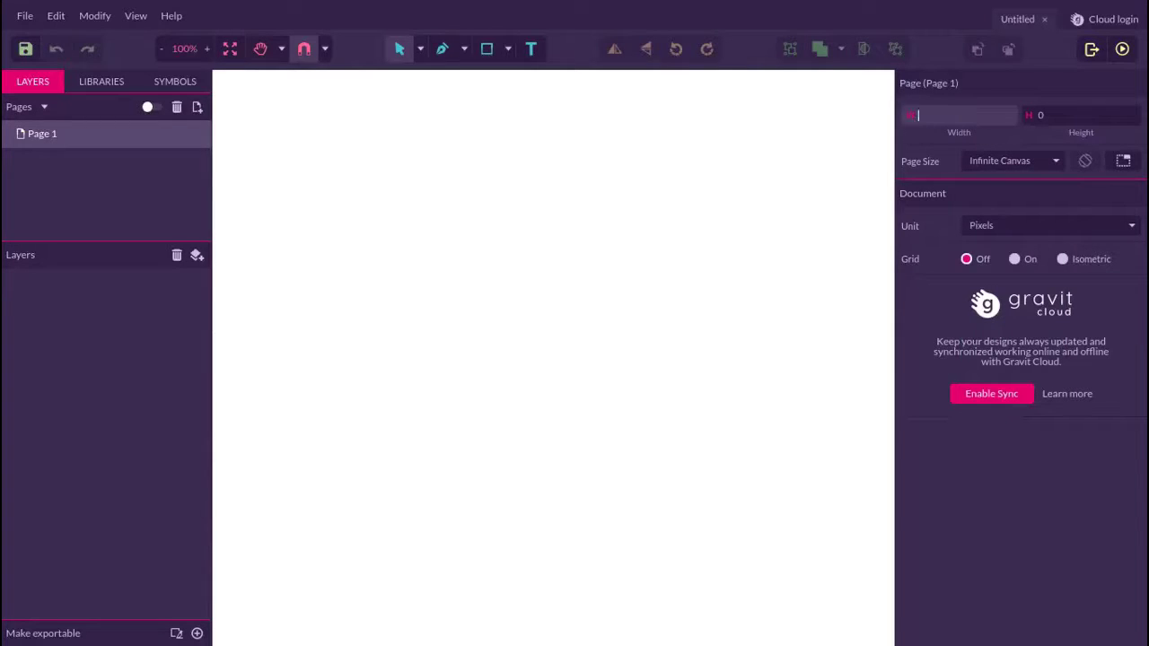
key("Return")
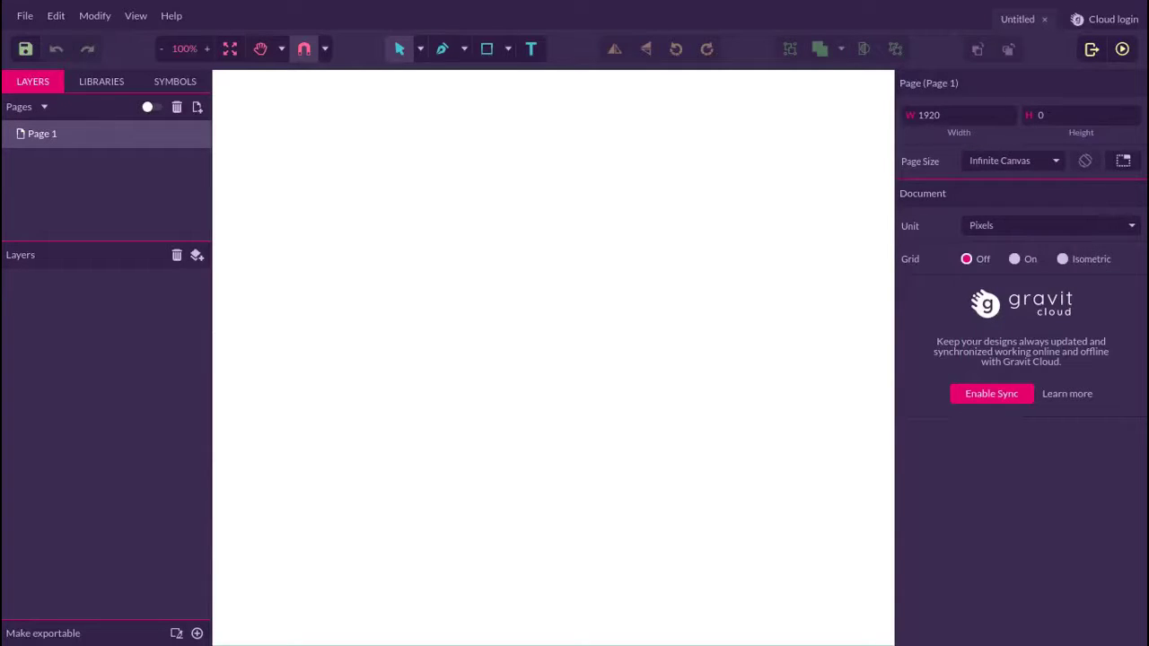
left_click(1064, 111)
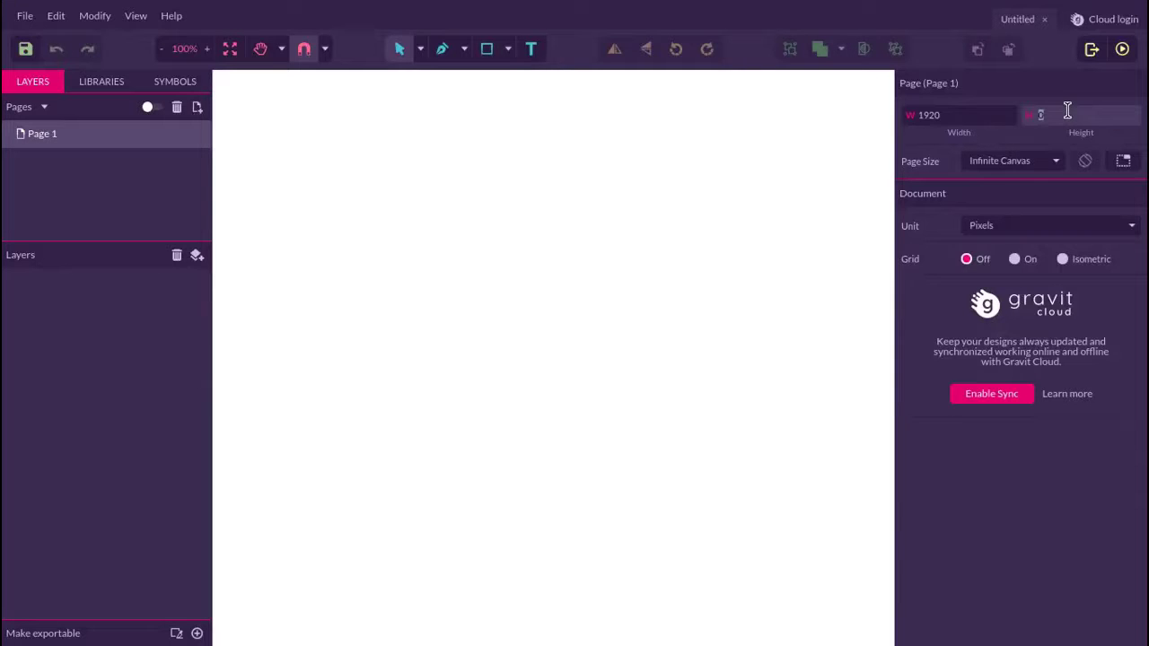
type("1080")
key("Return")
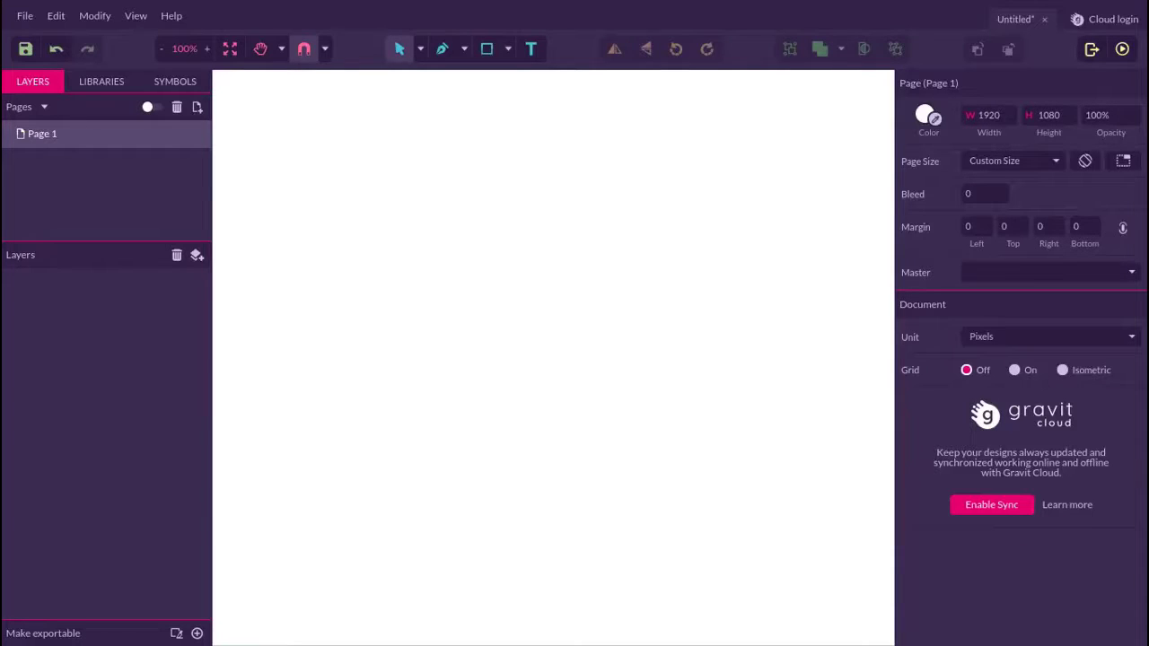
Step: Fit the whole page in view and bring up the page background colour settings
left_click(230, 51)
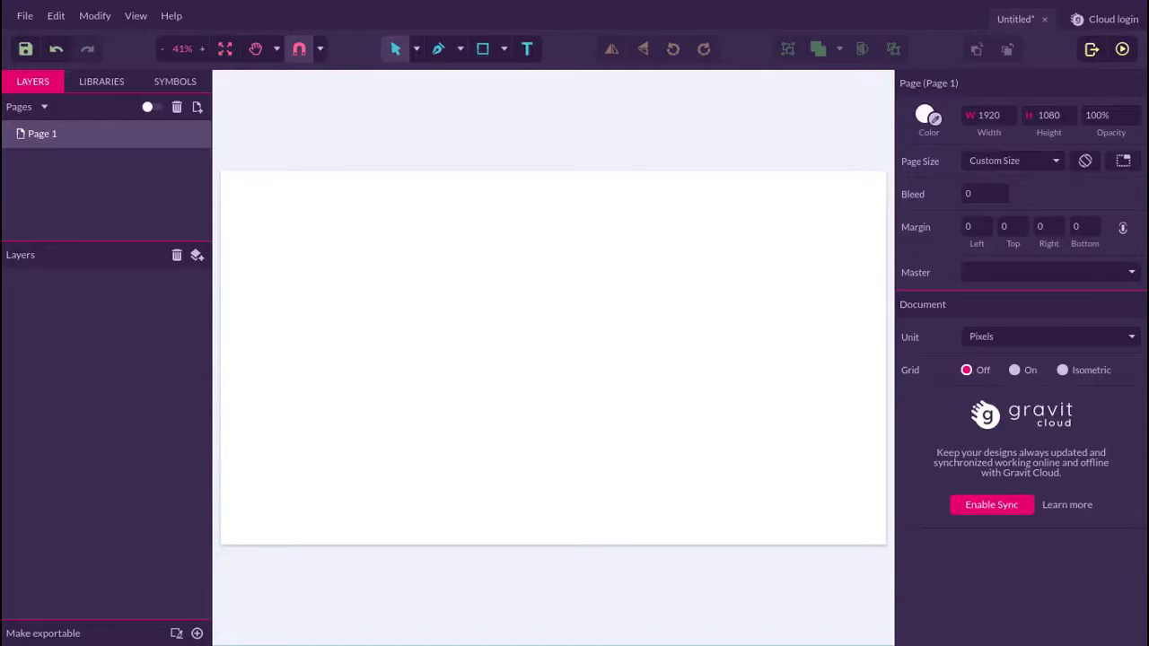
right_click(838, 108)
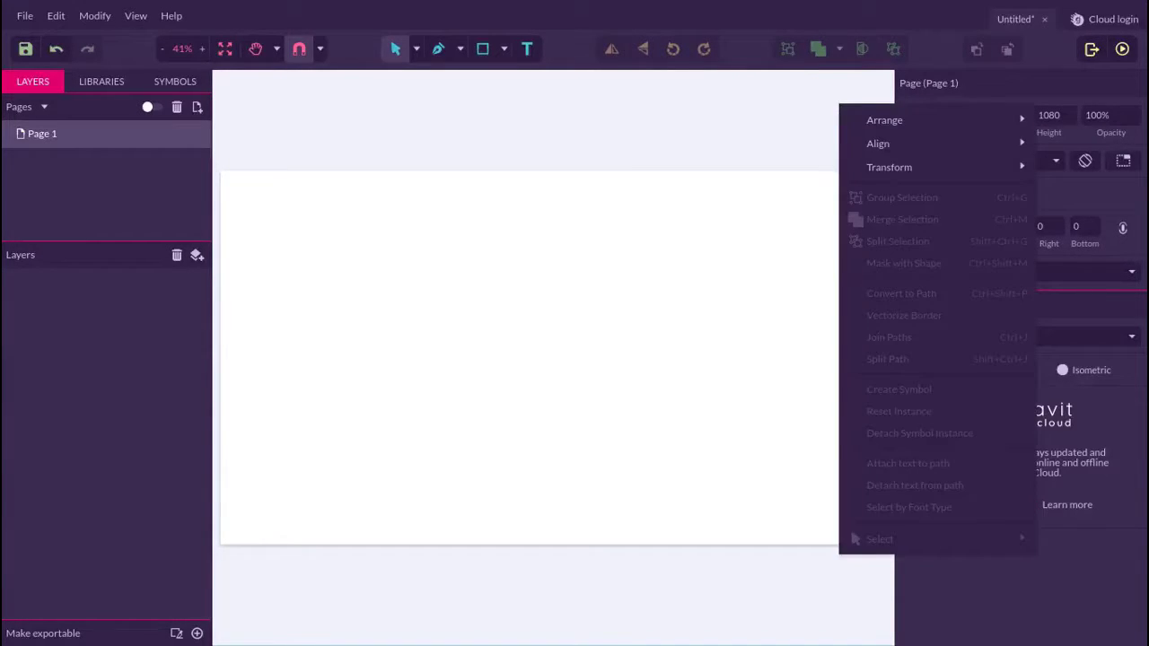
left_click(839, 108)
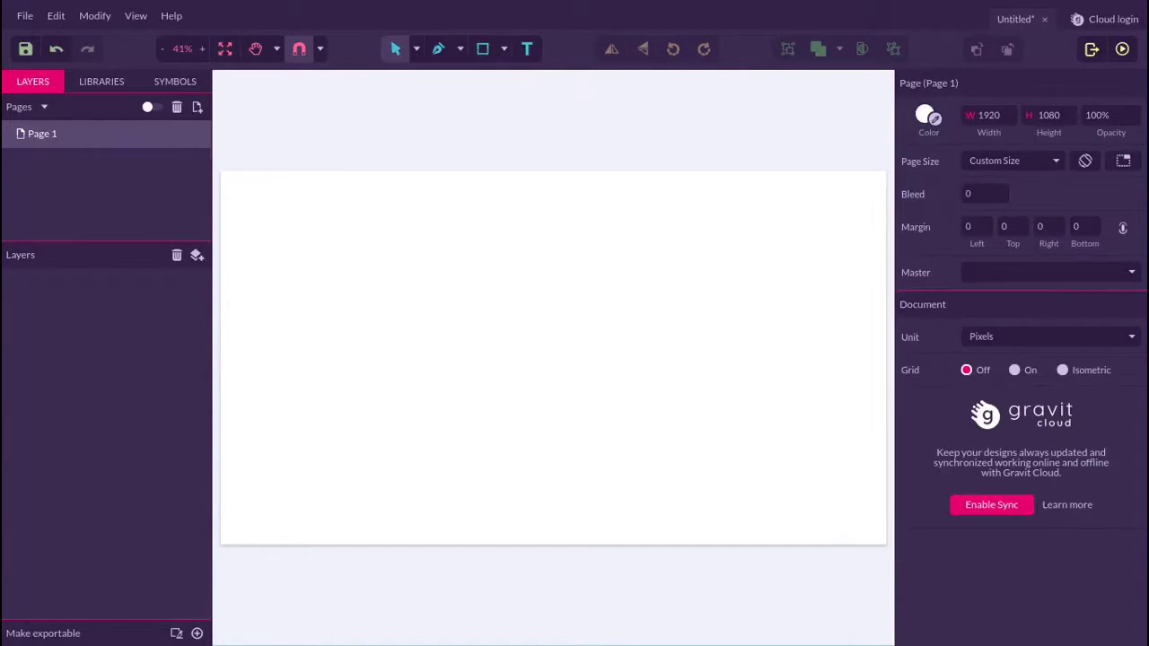
left_click(924, 115)
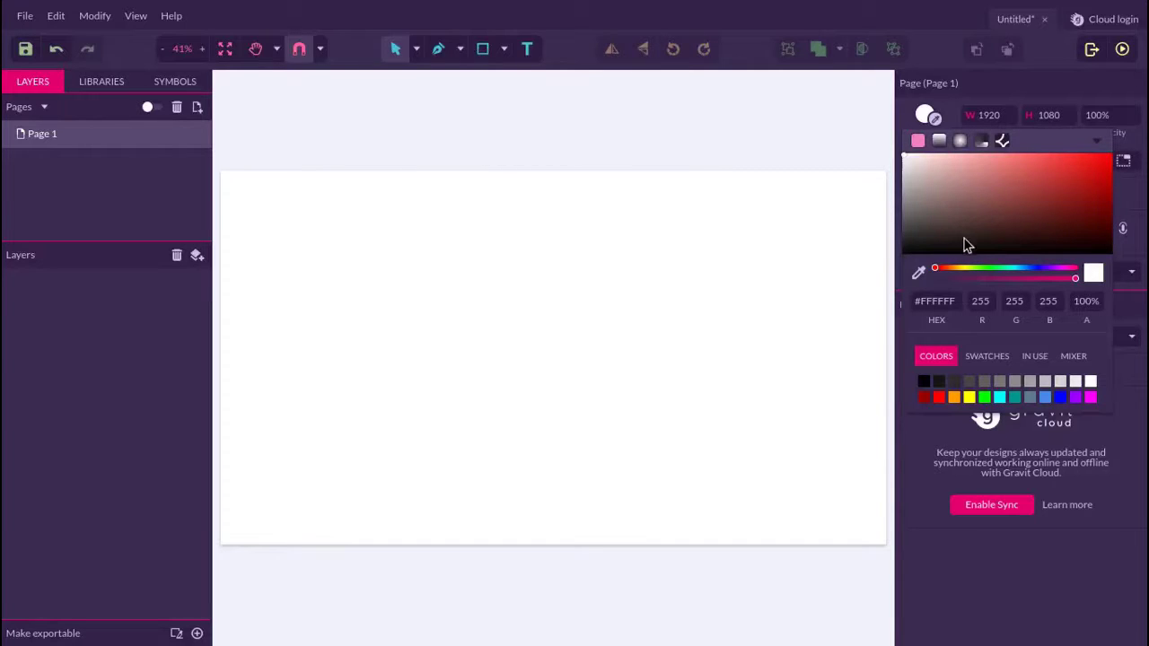
Step: Try image, angular, radial and linear page fills, then revert to solid #FFFFFF white
left_click(1002, 141)
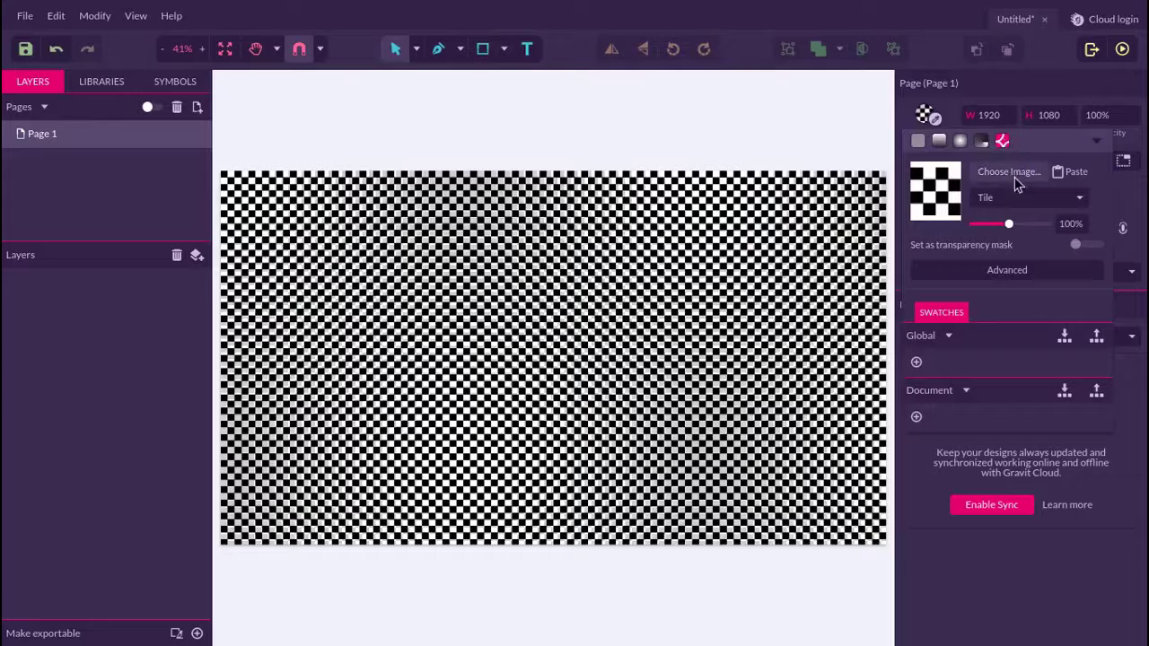
left_click(1025, 195)
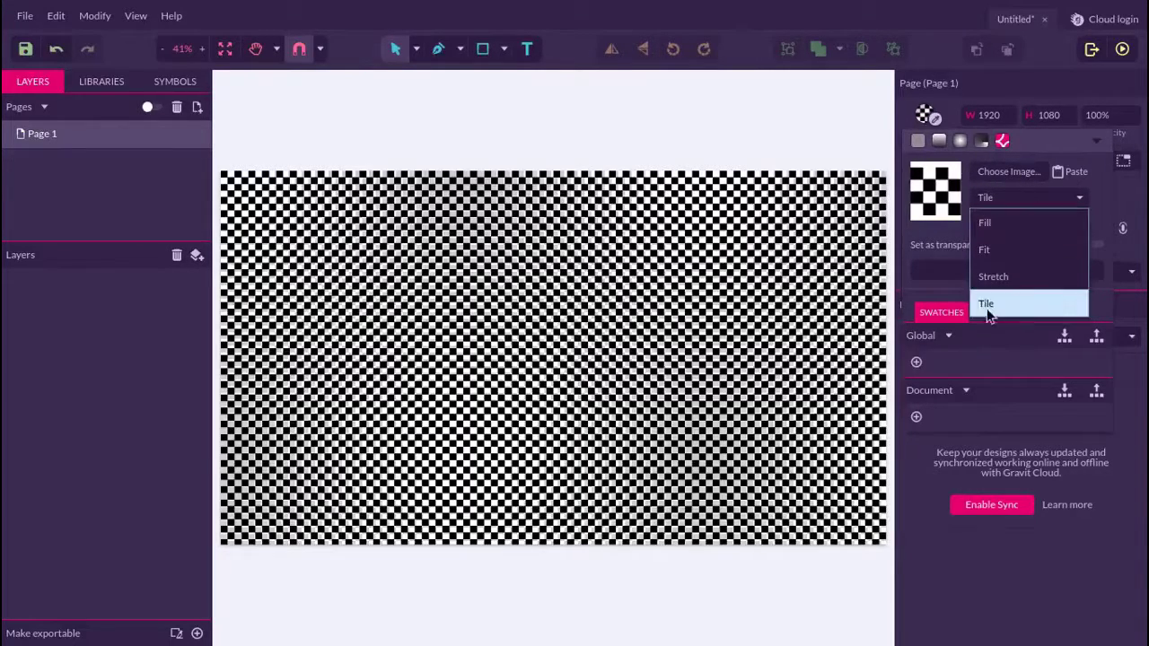
left_click(1017, 198)
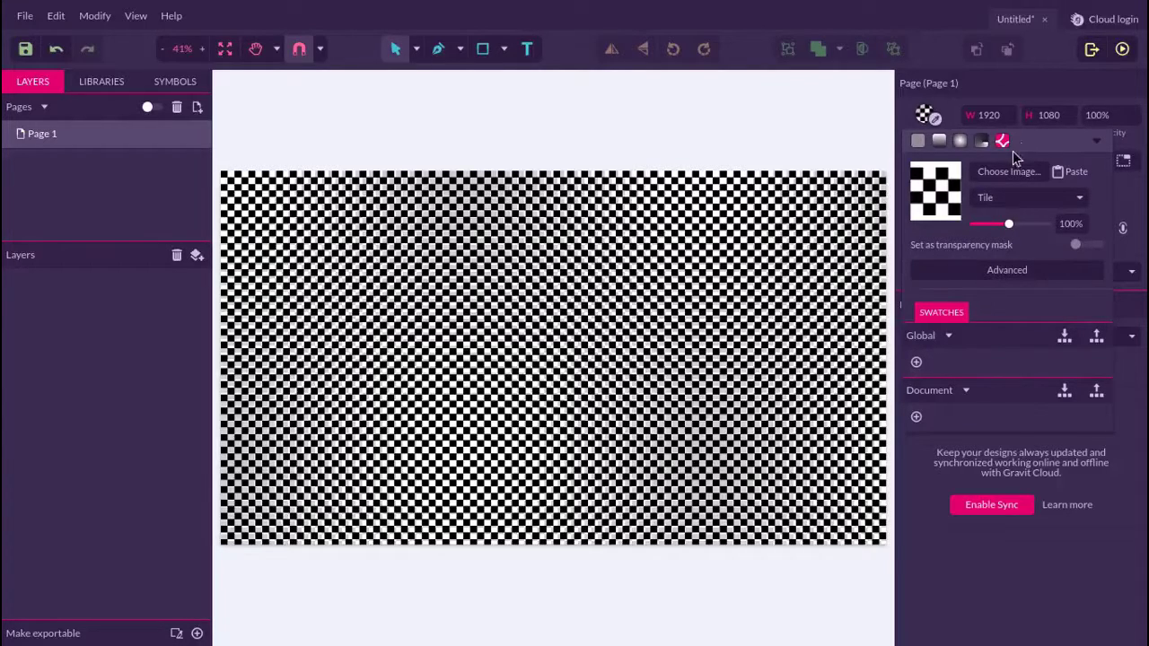
left_click(982, 141)
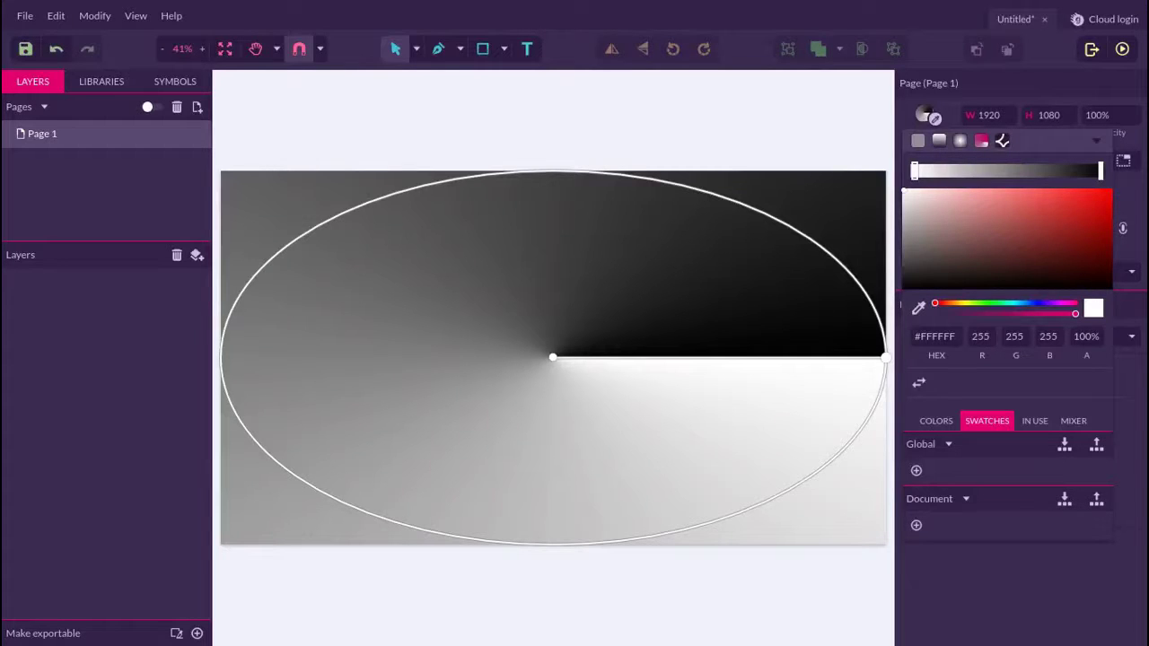
left_click_drag(885, 357, 734, 201)
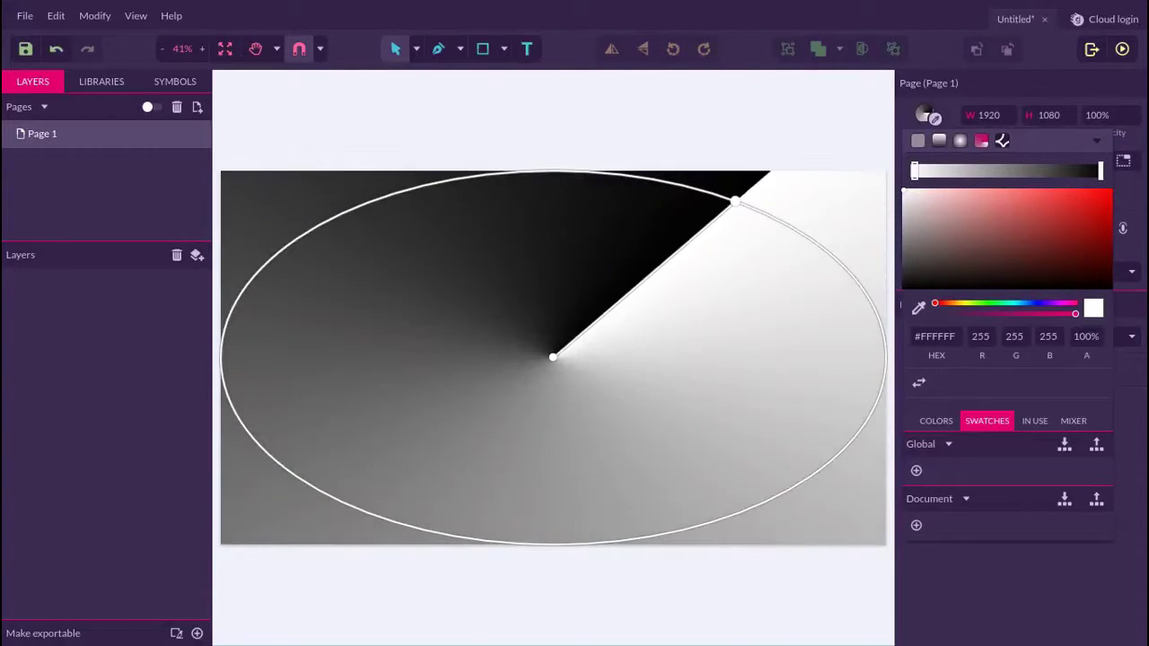
left_click(961, 141)
left_click(939, 144)
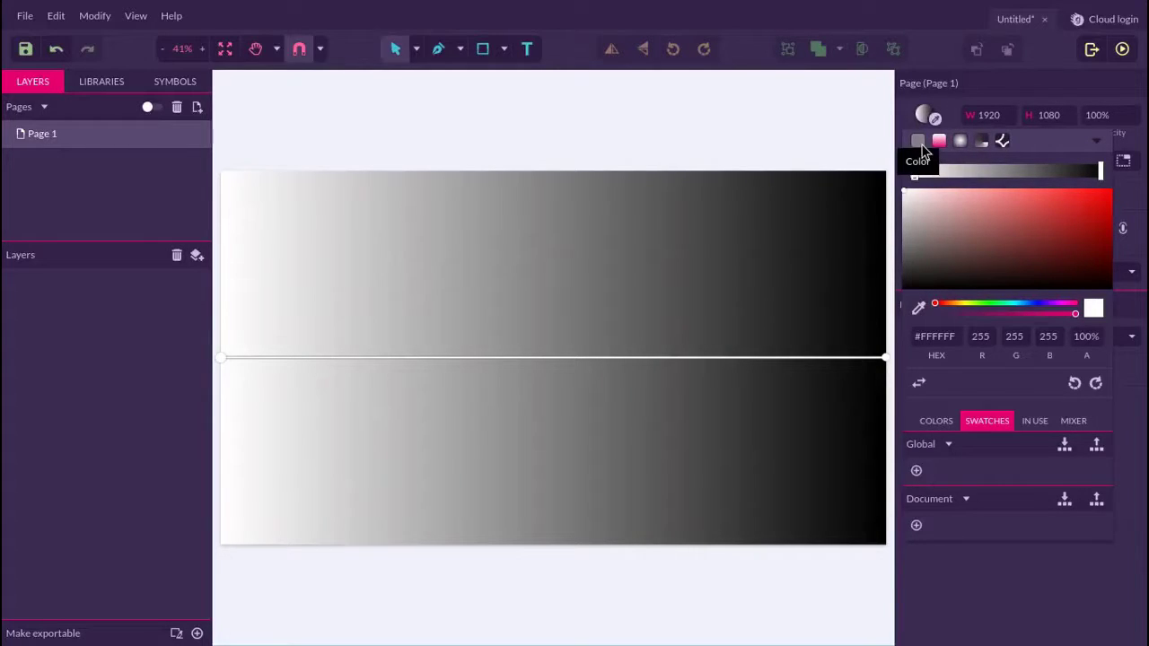
left_click(919, 141)
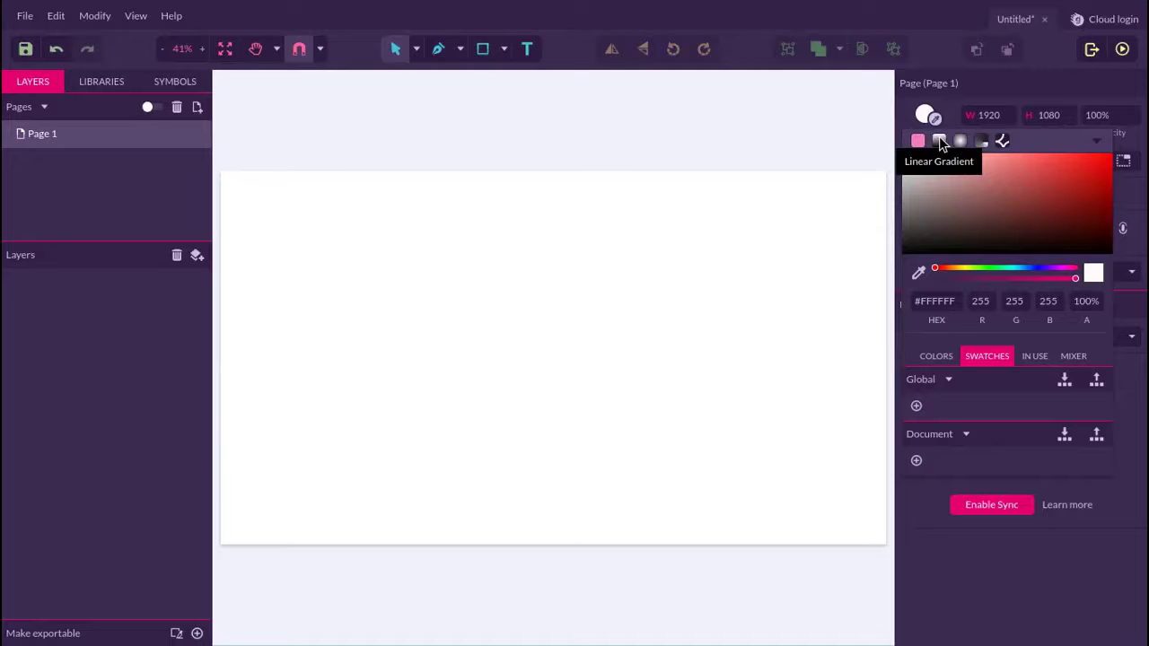
Step: Experiment with a linear page gradient, rotating it vertically and adding and removing stops
left_click(938, 142)
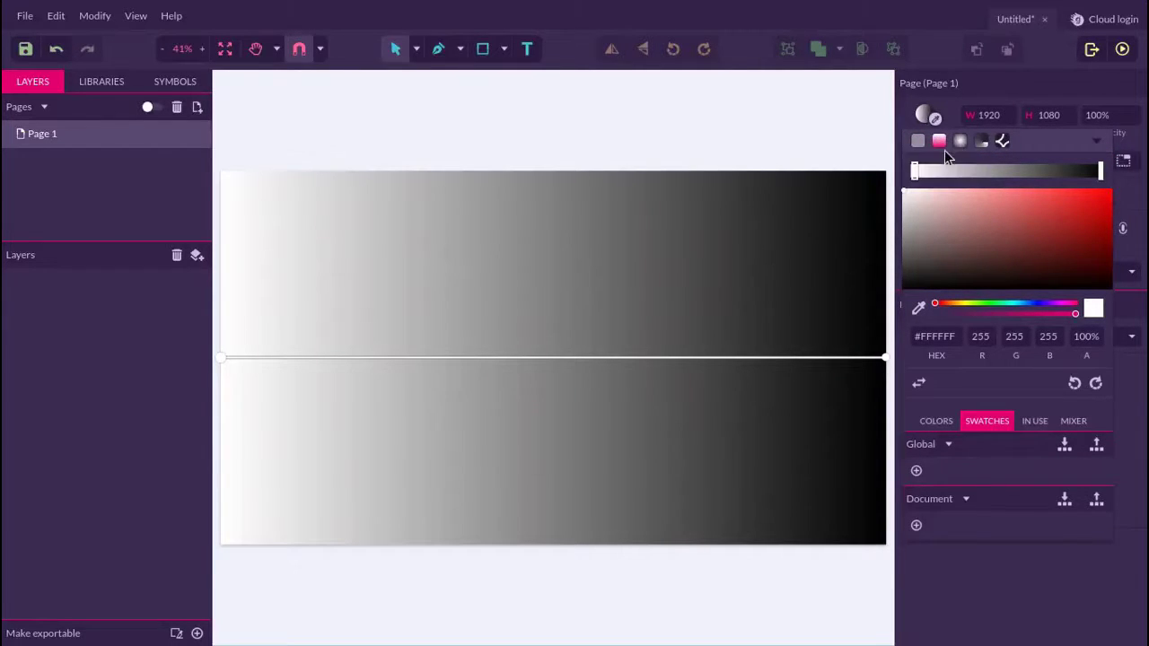
left_click(960, 142)
left_click(937, 142)
left_click_drag(886, 357, 668, 257)
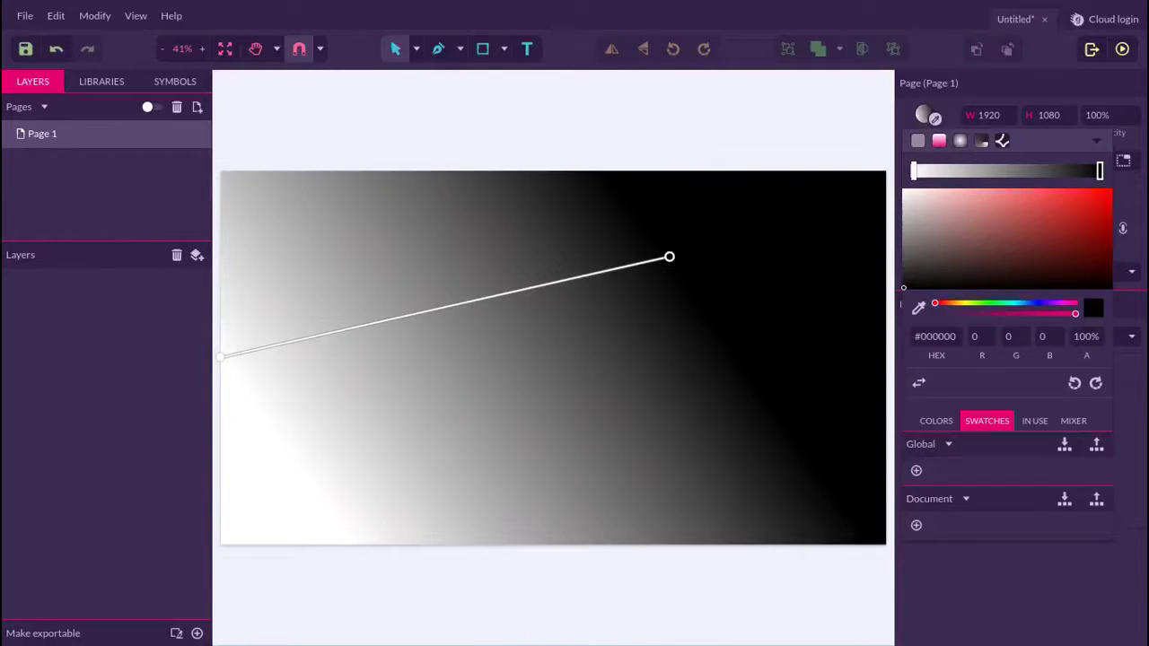
left_click_drag(222, 356, 671, 595)
left_click(969, 170)
left_click_drag(969, 170, 1007, 171)
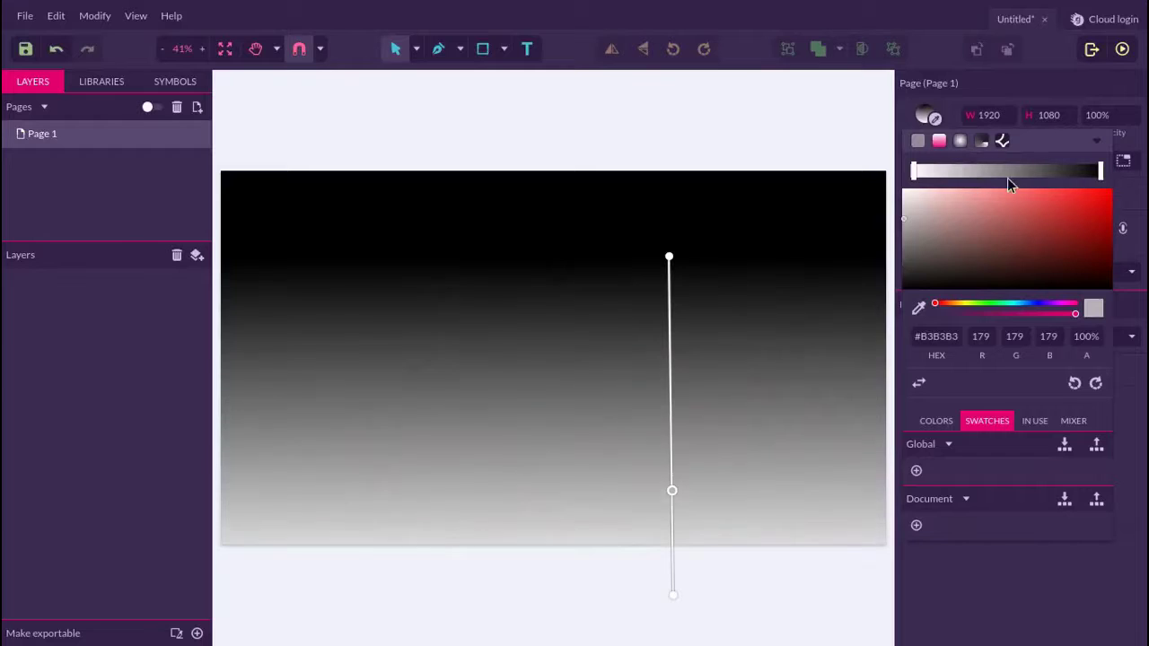
key("Delete")
left_click(671, 460)
left_click_drag(671, 459, 670, 293)
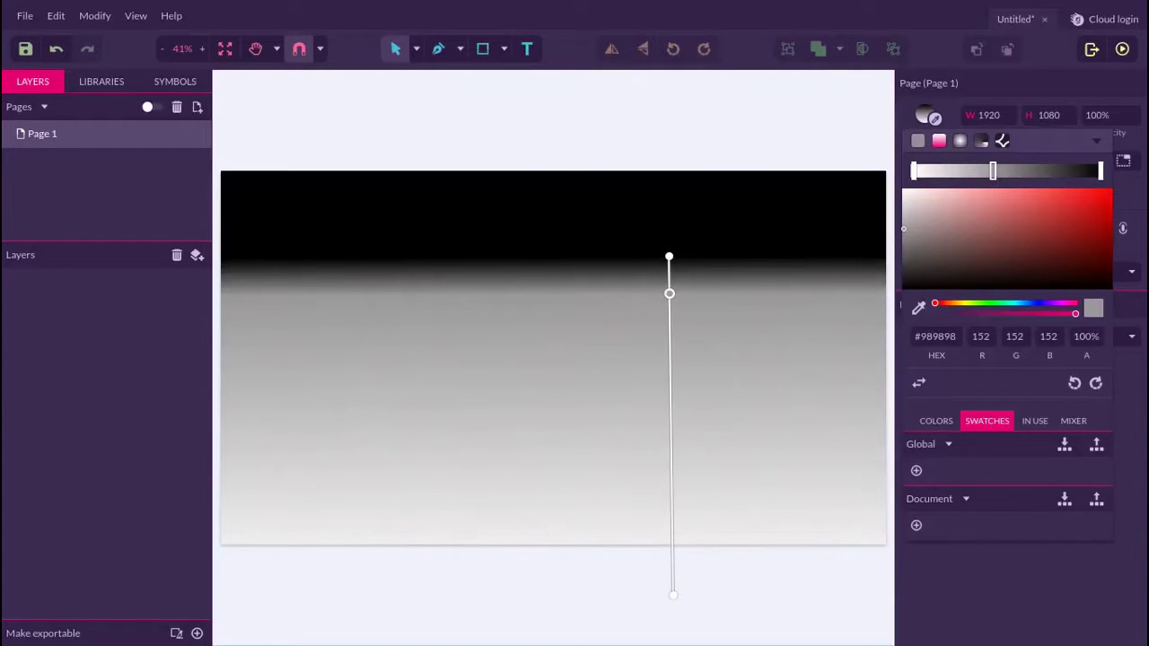
Step: Switch to a radial gradient, then undo edits until the white-to-black gradient returns
left_click(959, 141)
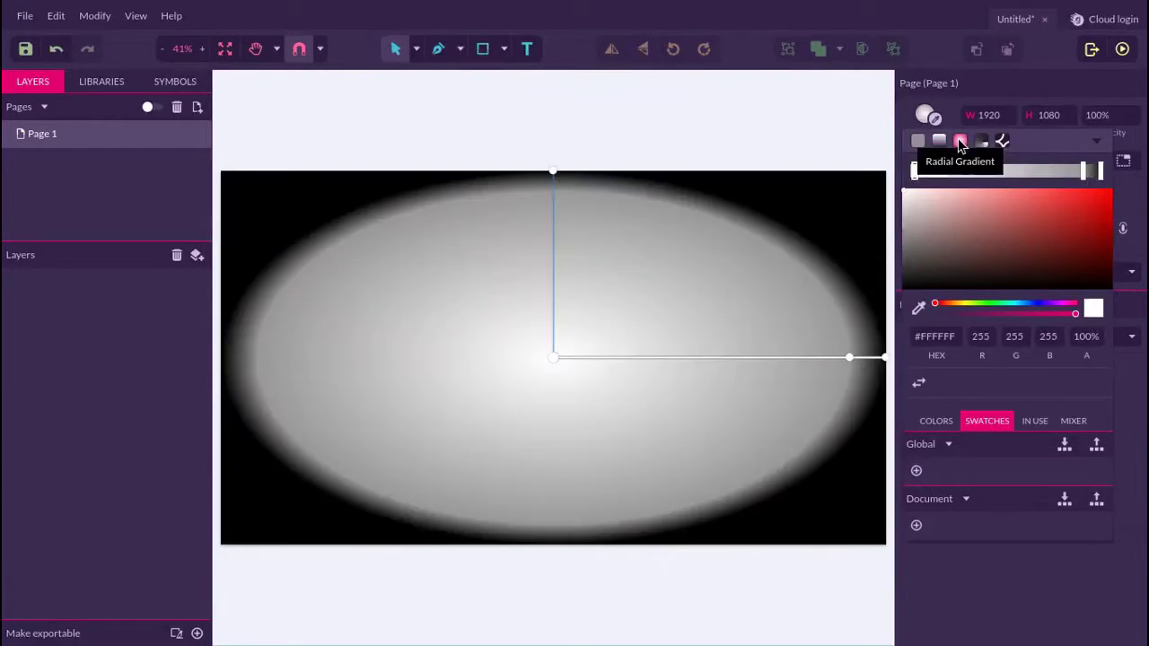
left_click_drag(1083, 170, 1081, 170)
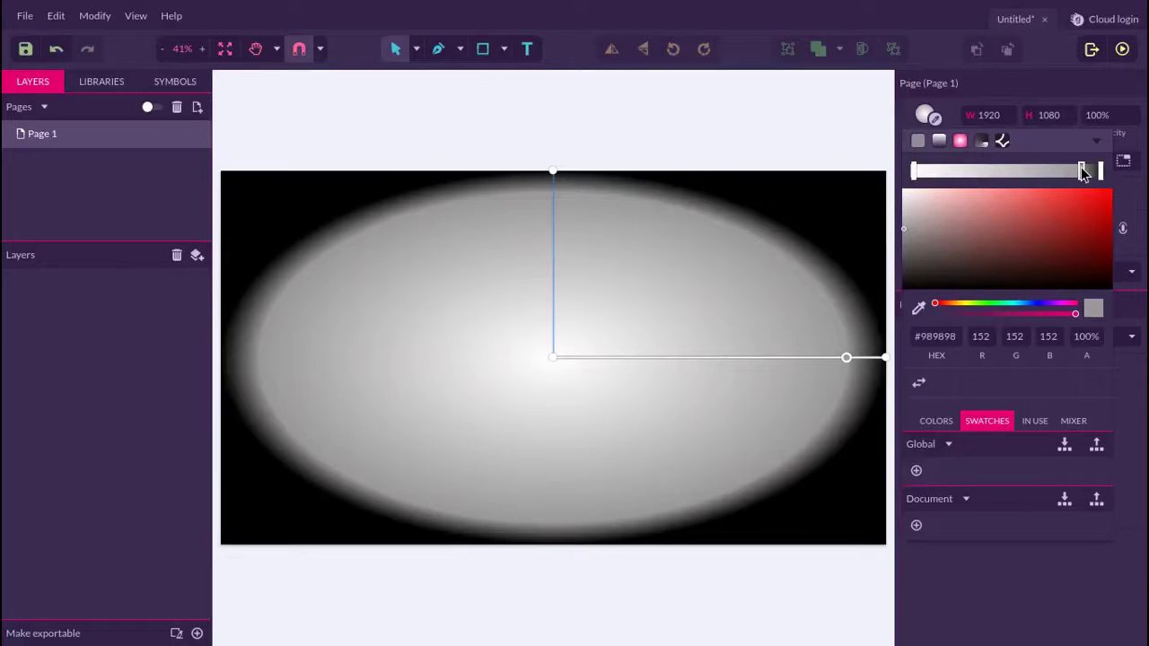
left_click(52, 56)
left_click(52, 56)
left_click(52, 56)
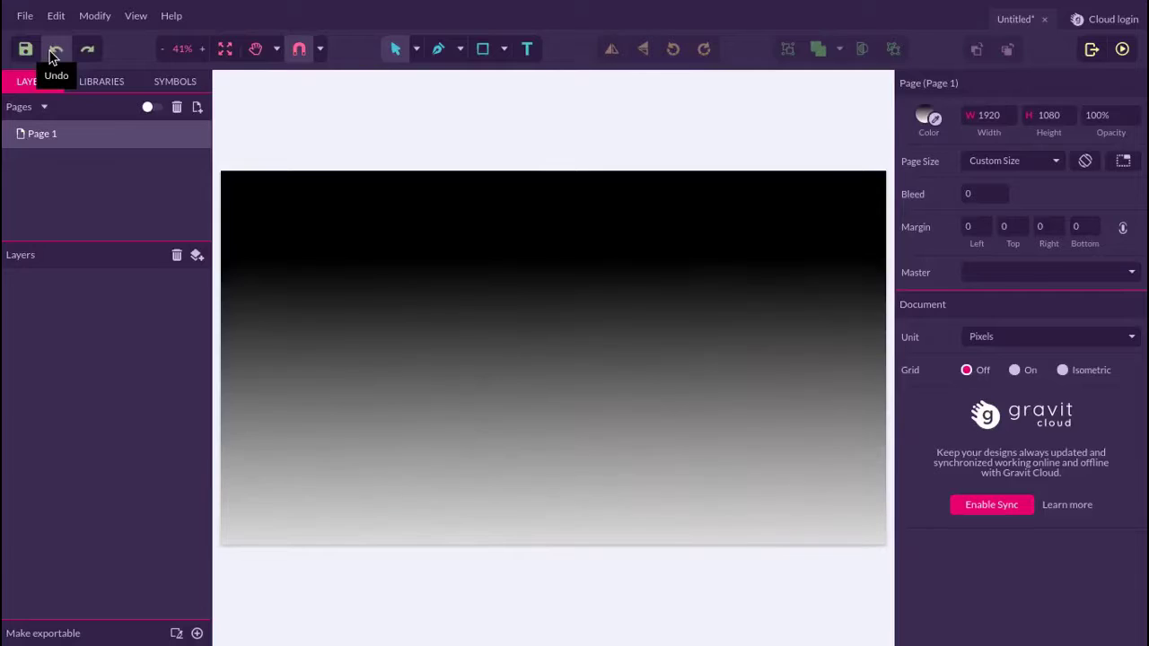
left_click(52, 55)
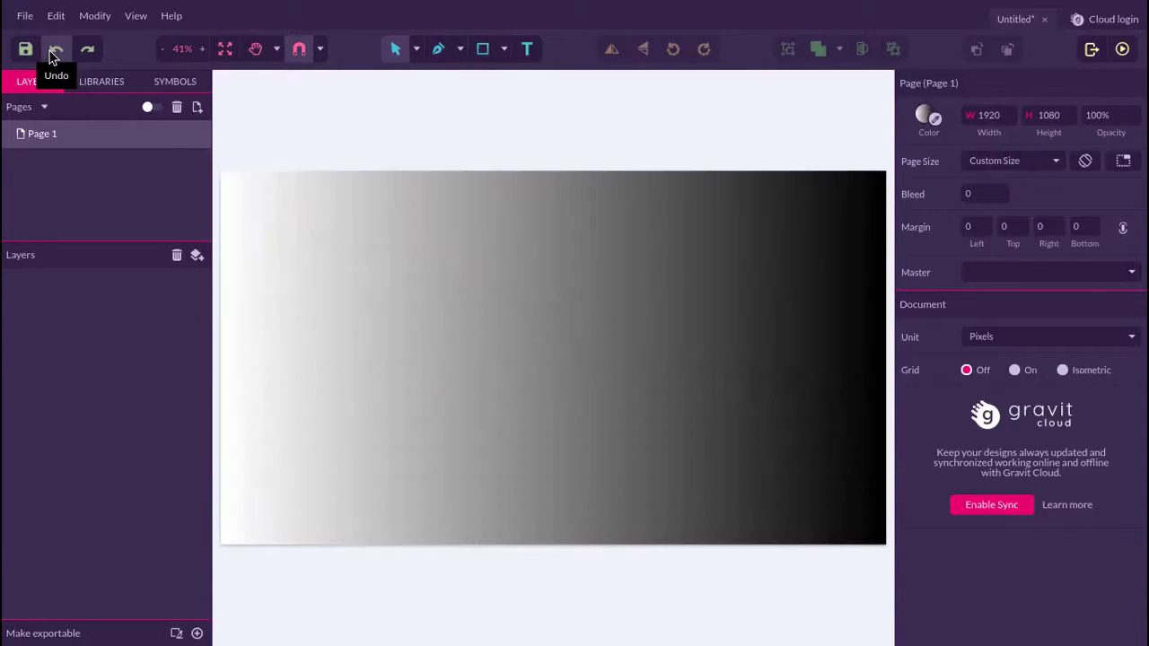
left_click(52, 55)
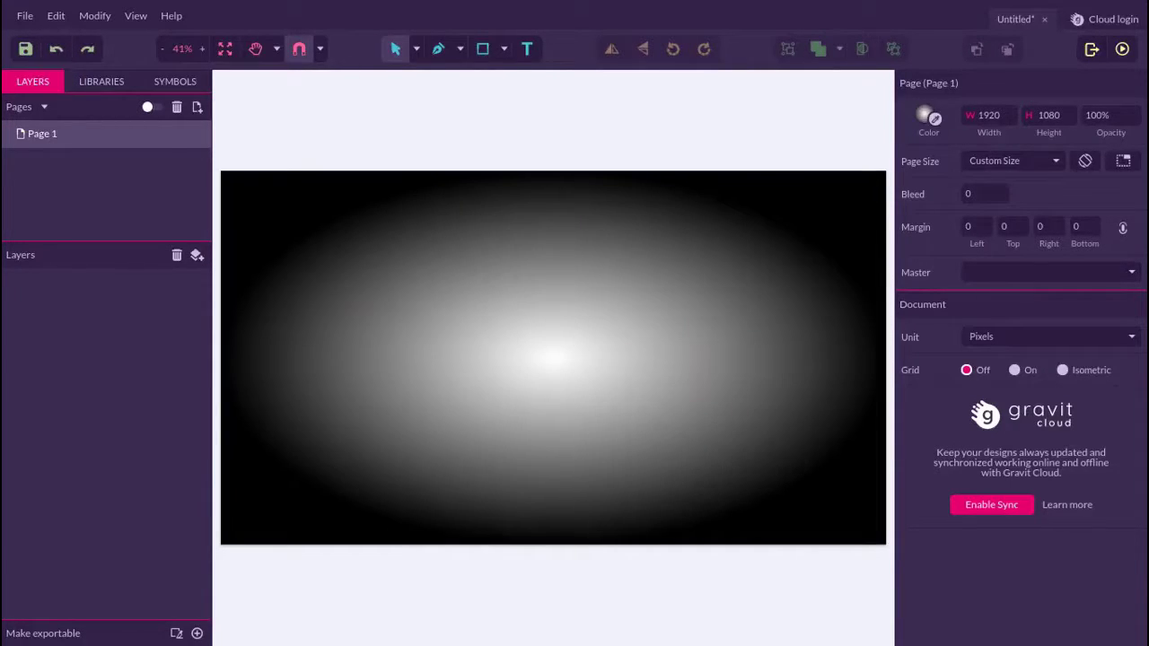
Step: Change the background gradient's white centre stop to bright blue #005EFF
left_click(928, 116)
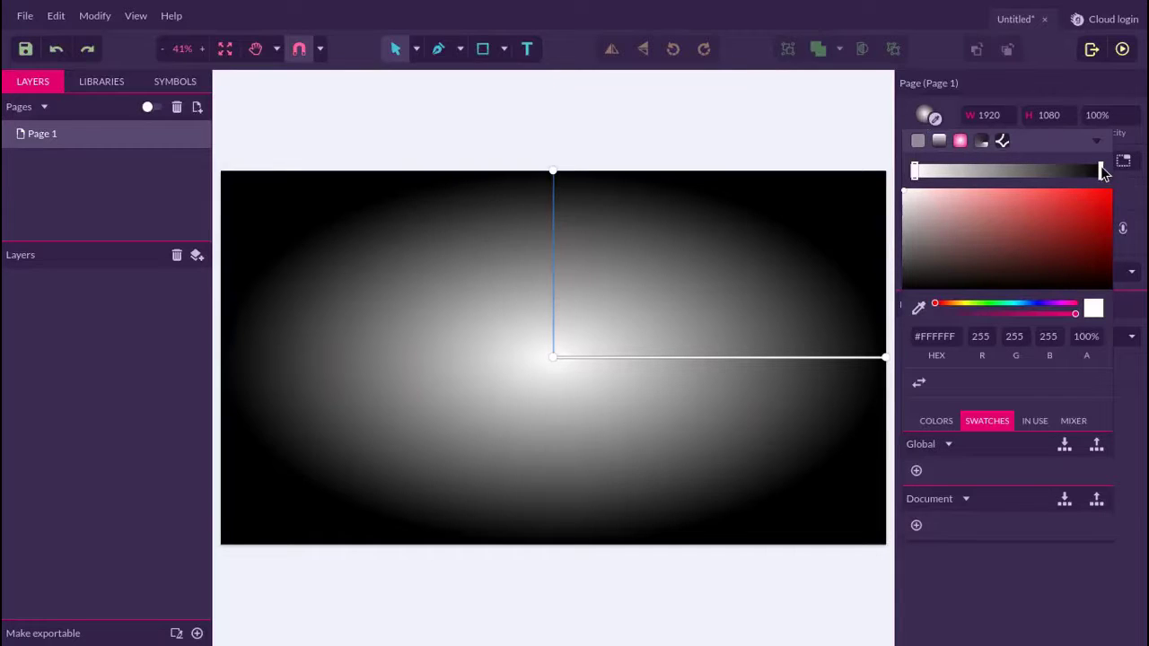
mouse_move(1100, 170)
left_mouse_down()
mouse_move(1048, 171)
mouse_move(1100, 170)
left_mouse_up()
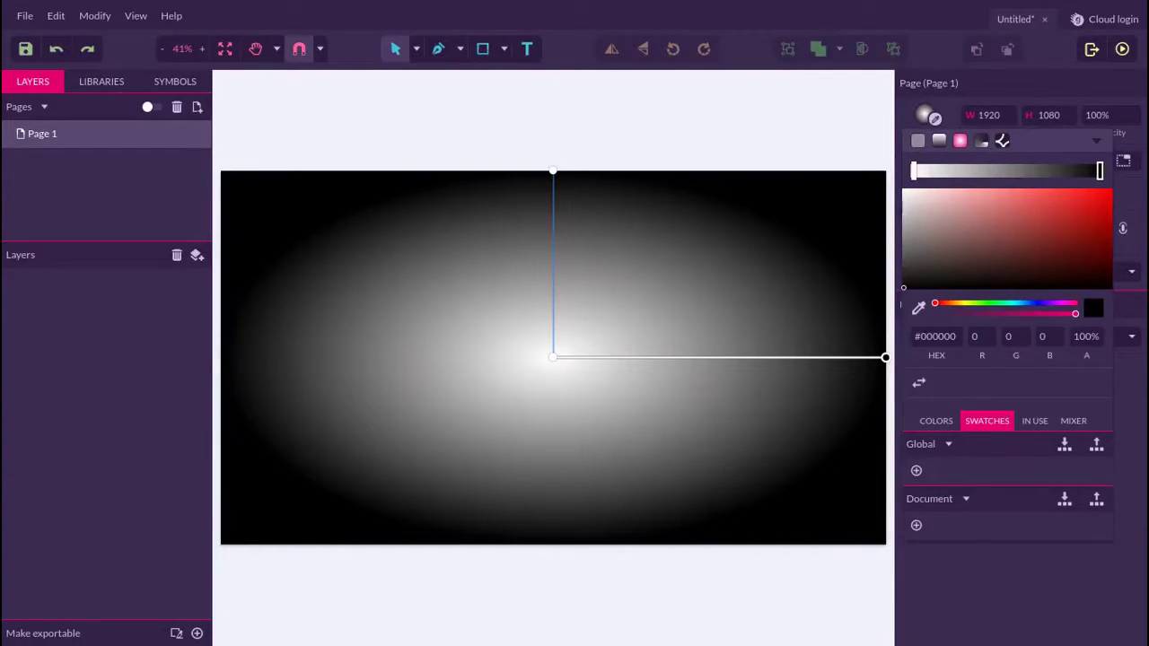
left_click(914, 170)
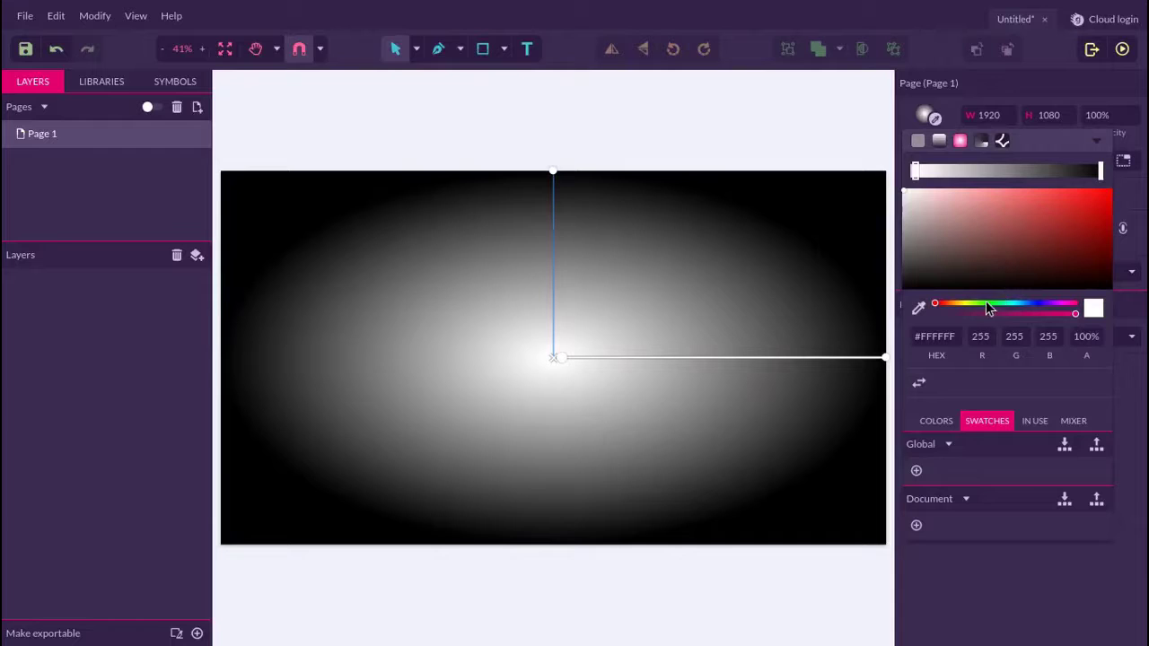
left_click_drag(988, 303, 1020, 307)
left_click_drag(1068, 236, 1113, 187)
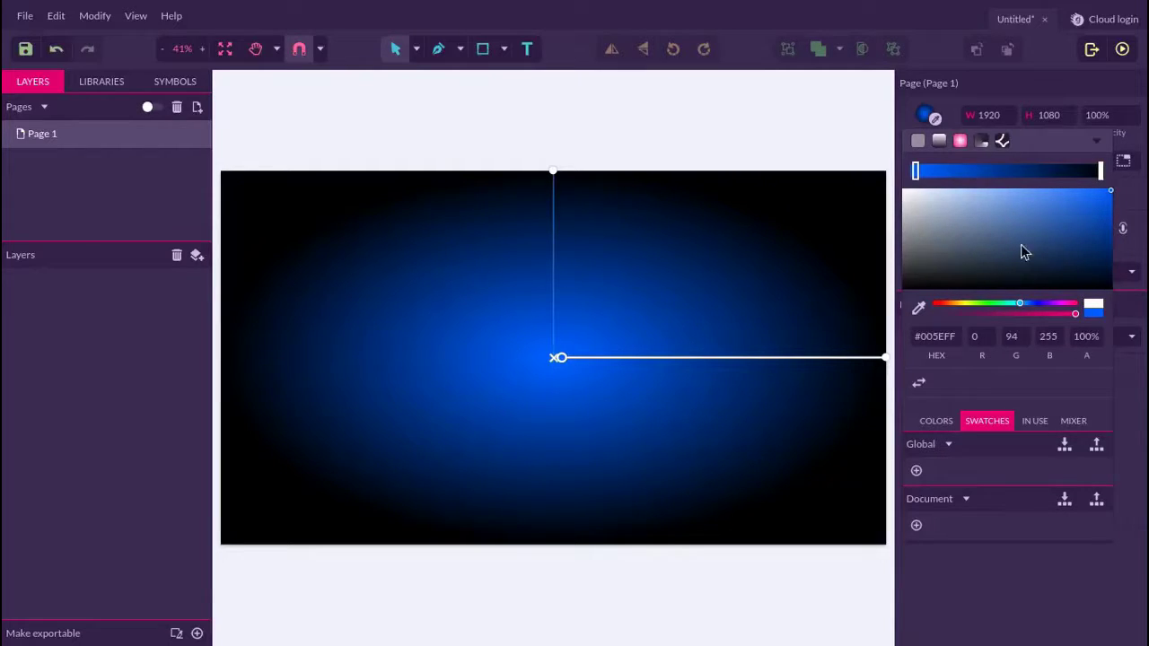
Step: Stretch the radial blue glow past the page's top and right edges
left_click_drag(553, 171, 551, 90)
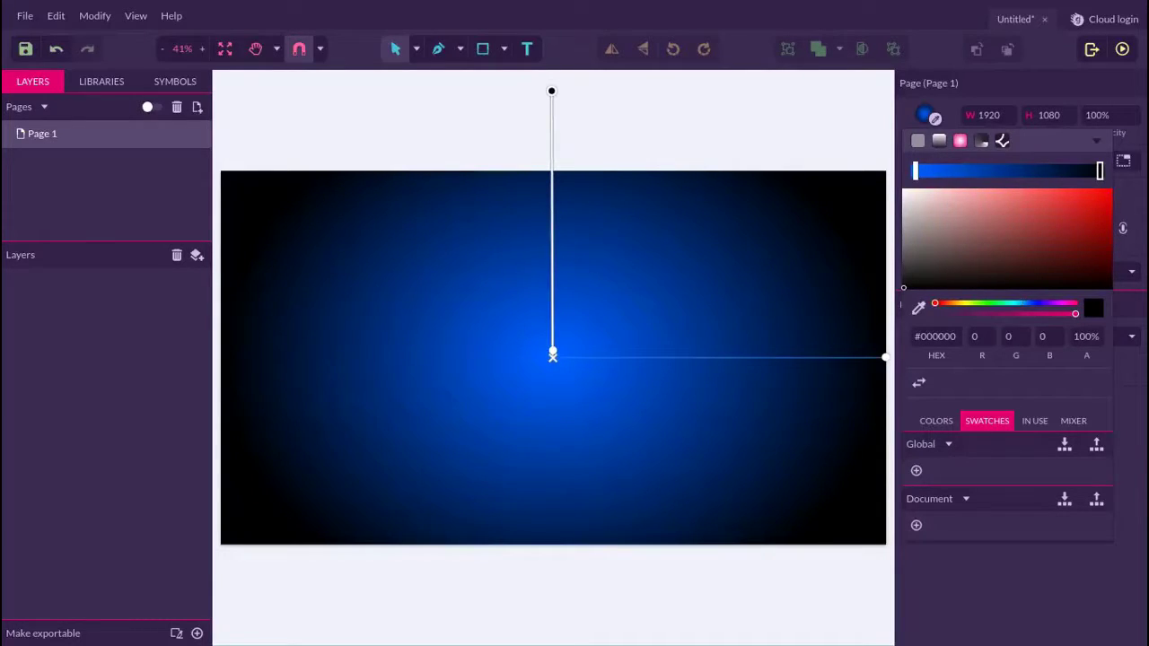
left_click_drag(885, 357, 1035, 356)
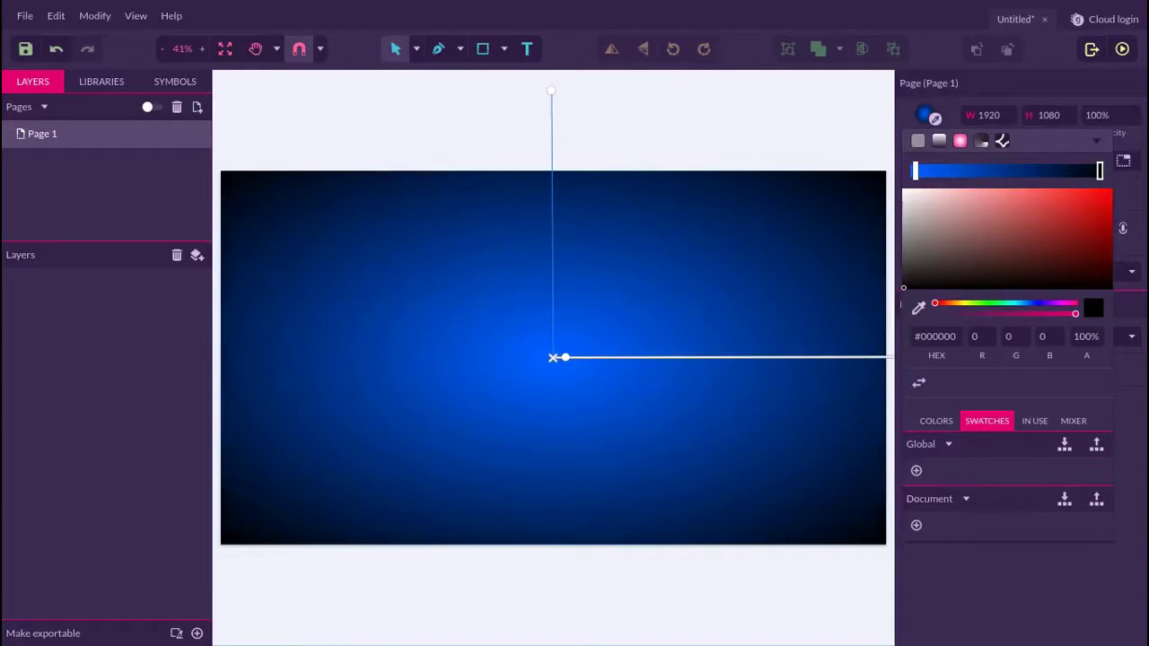
left_click_drag(551, 91, 559, 0)
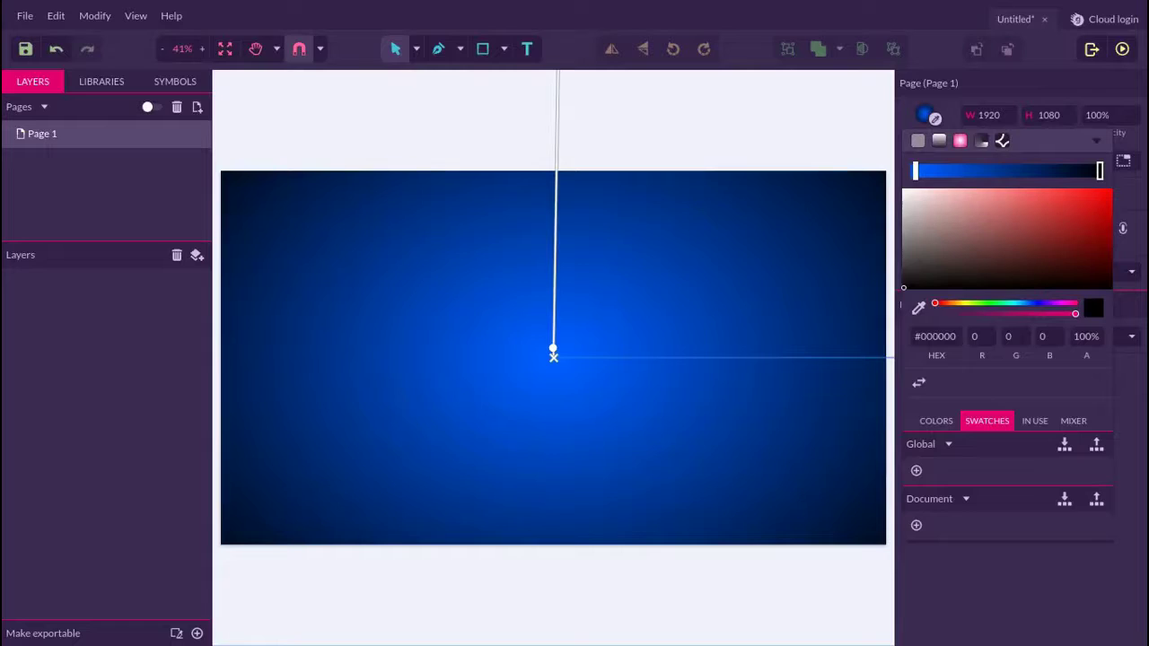
key("Escape")
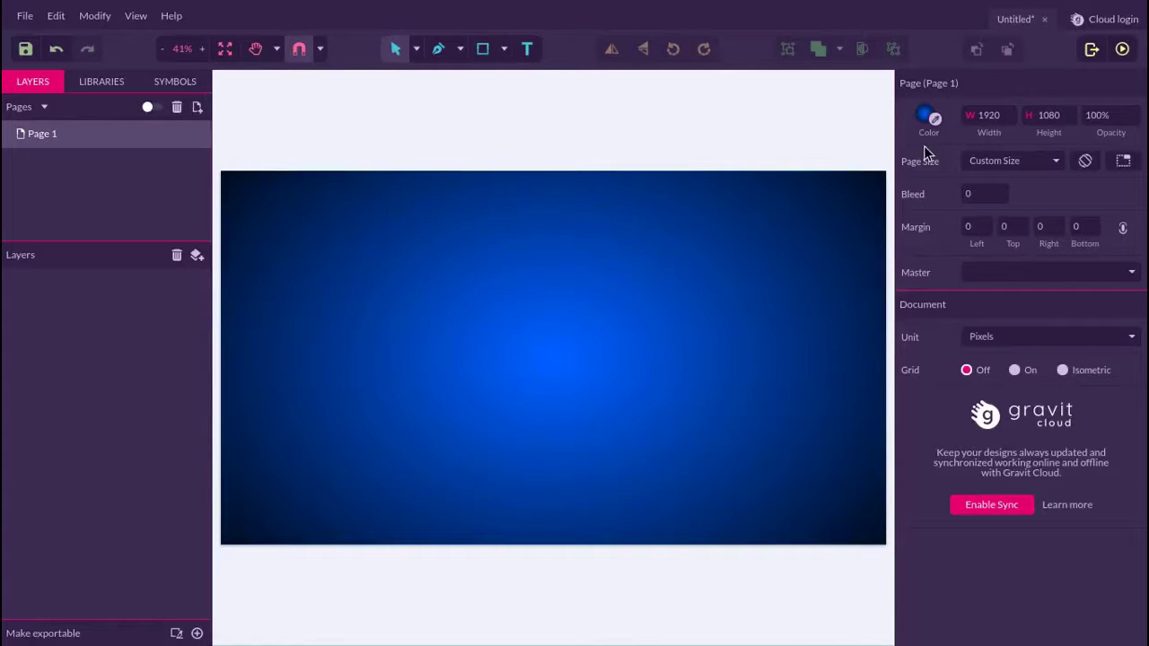
left_click(505, 49)
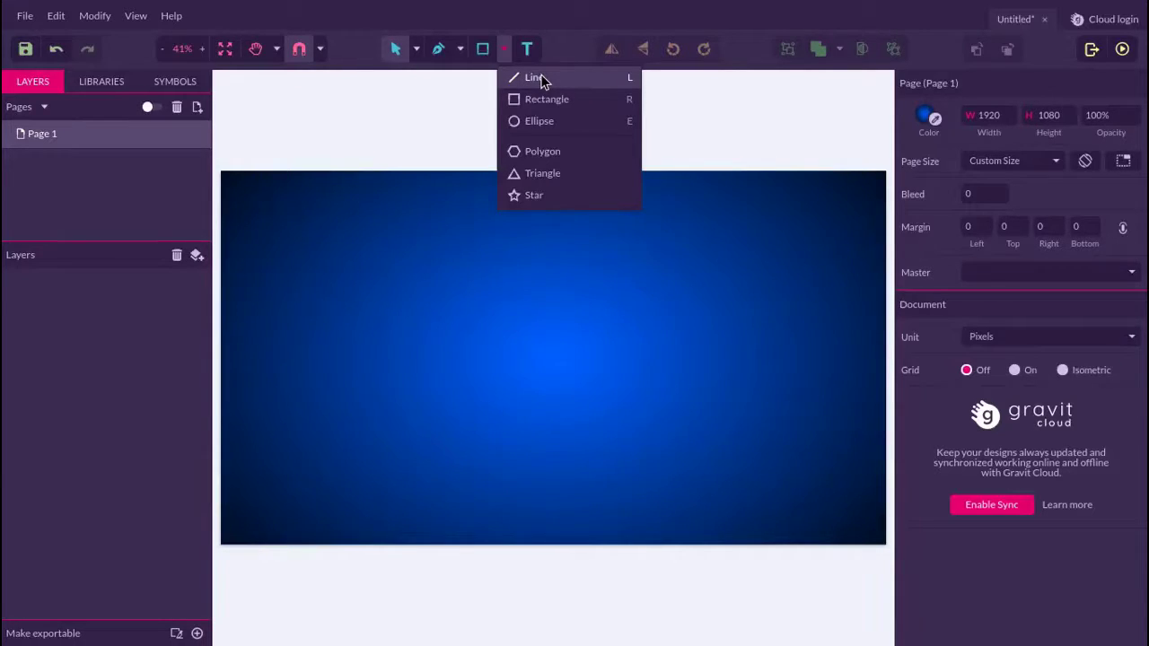
Step: Draw a hexagon, centre it on the banner, and give it a 3-pixel black border
left_click(551, 151)
left_click_drag(426, 223, 487, 201)
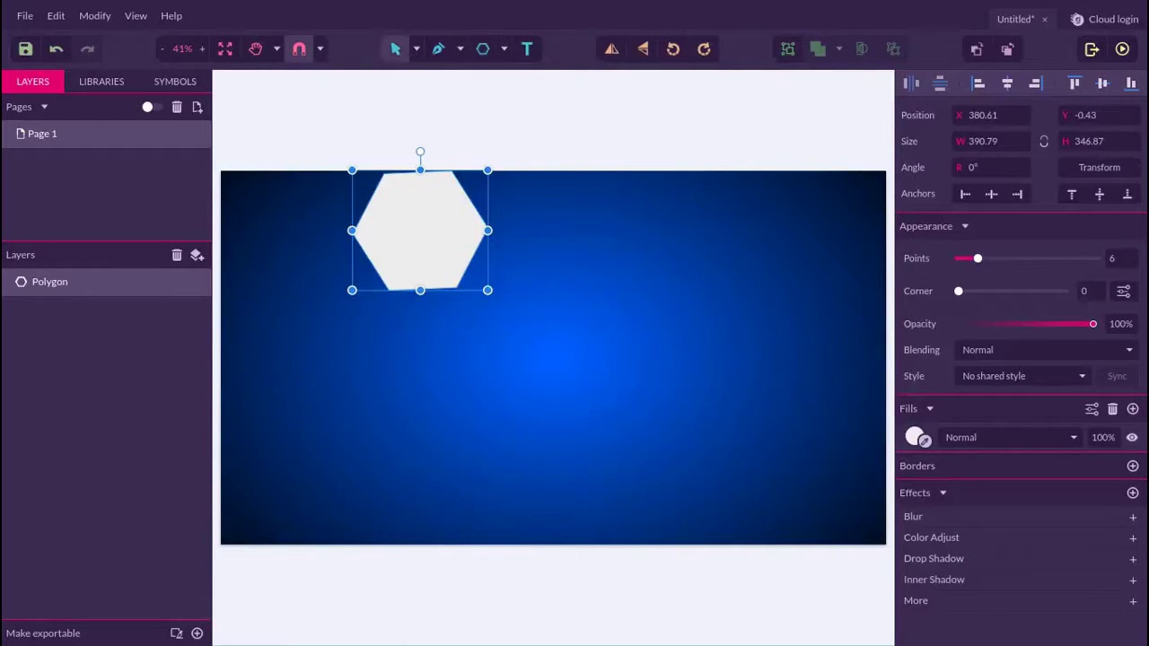
left_click_drag(420, 230, 539, 348)
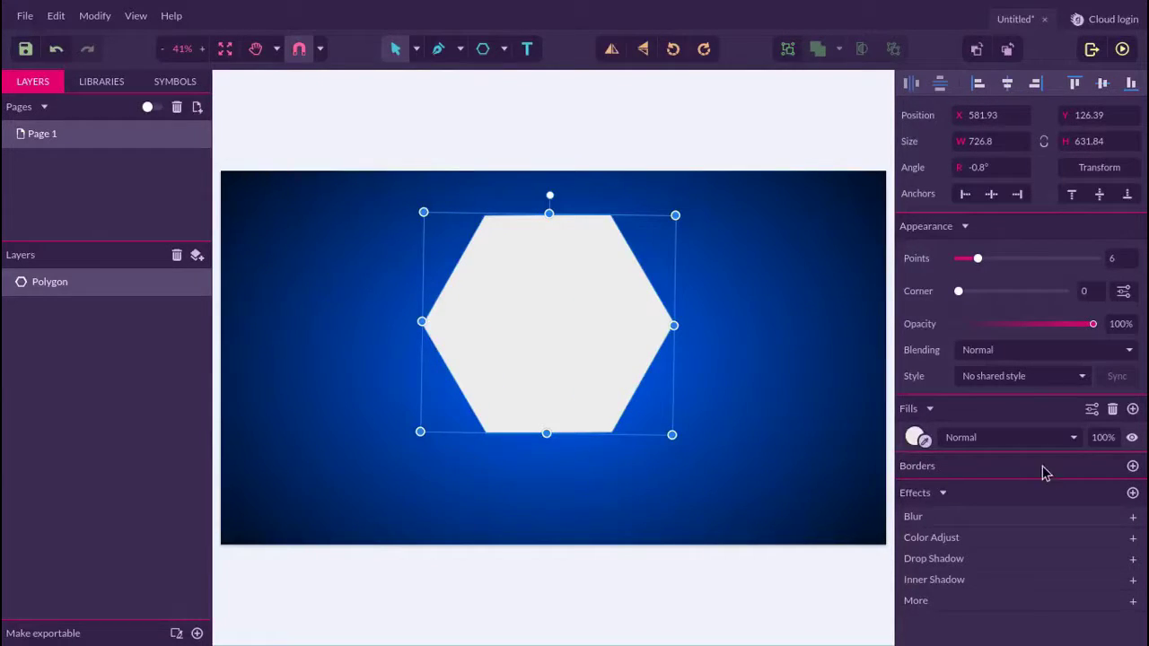
left_click(1132, 465)
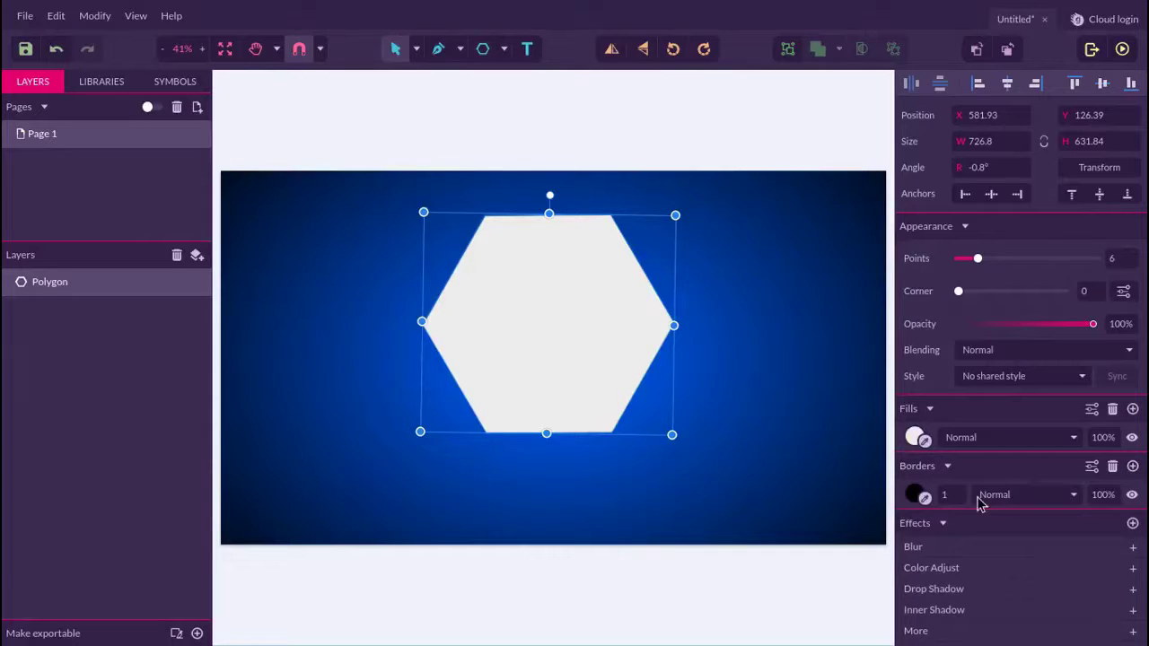
left_click(945, 495)
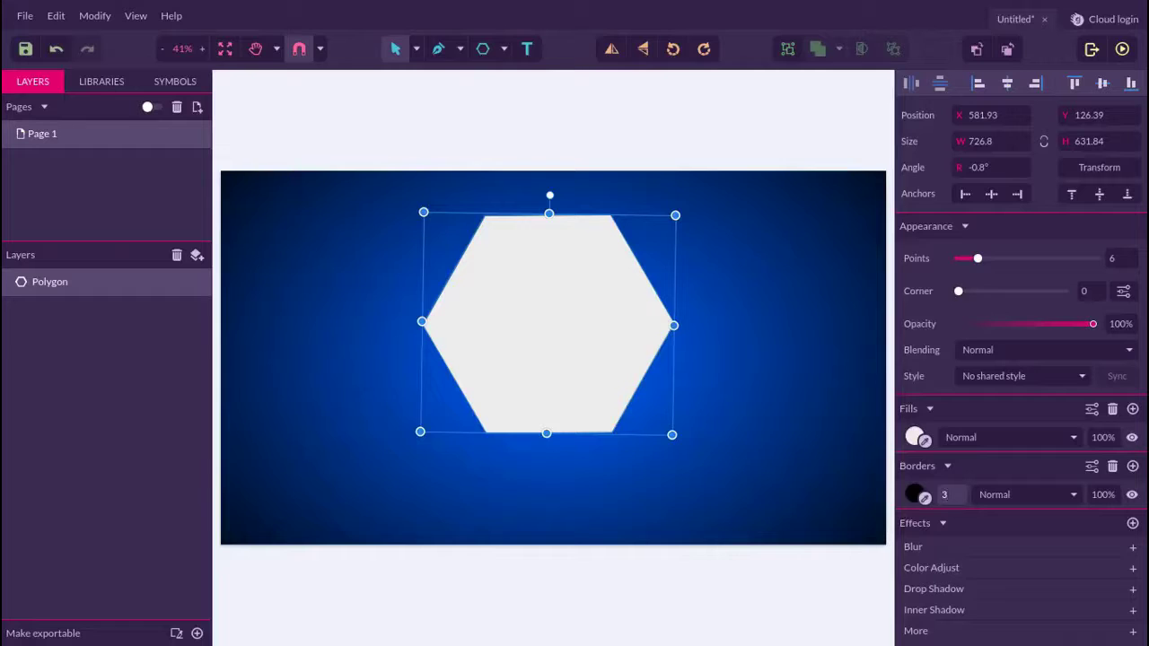
key("Escape")
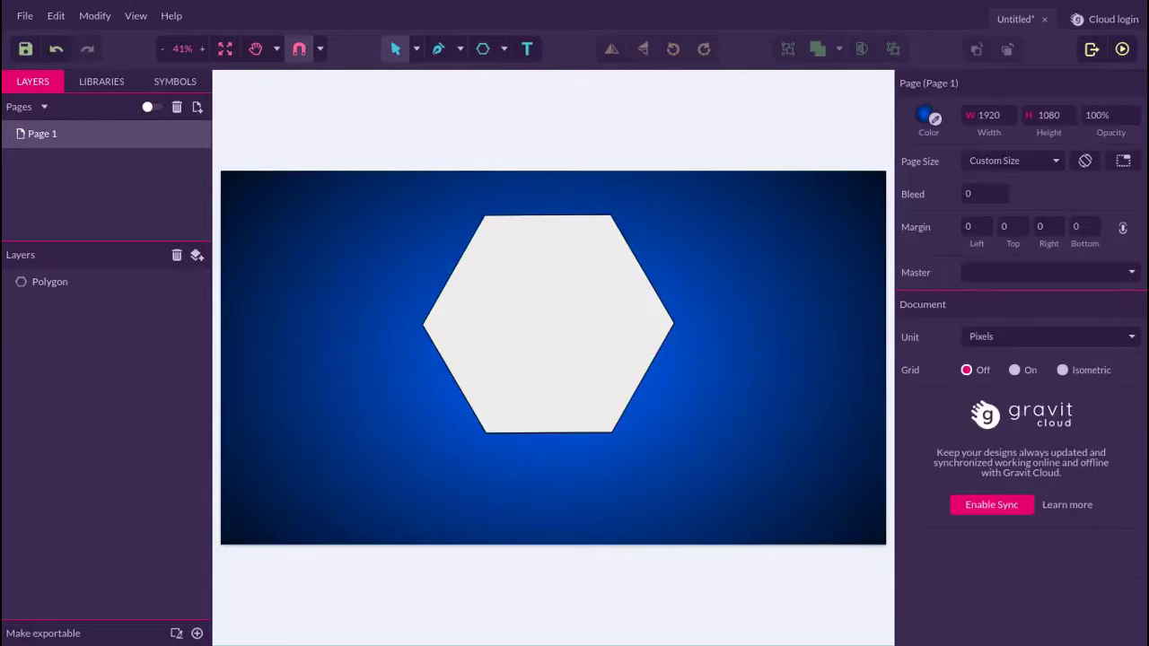
left_click(547, 323)
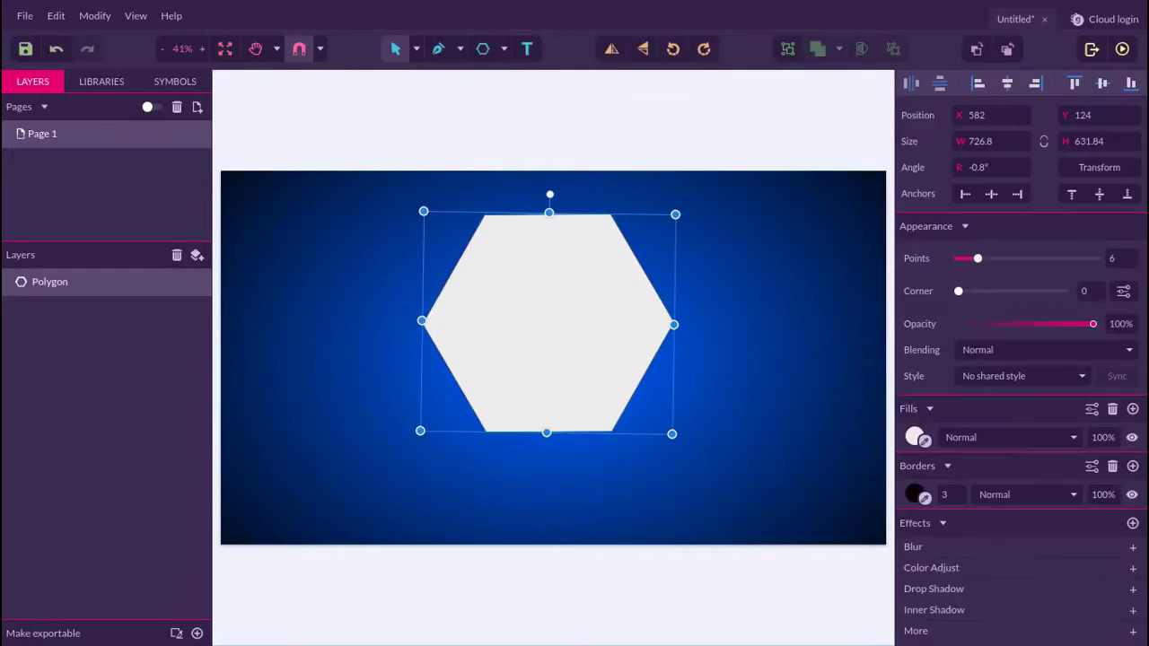
Step: Set the hexagon's fill alpha to 0%, leaving just the 3-pixel black outline
left_click(914, 437)
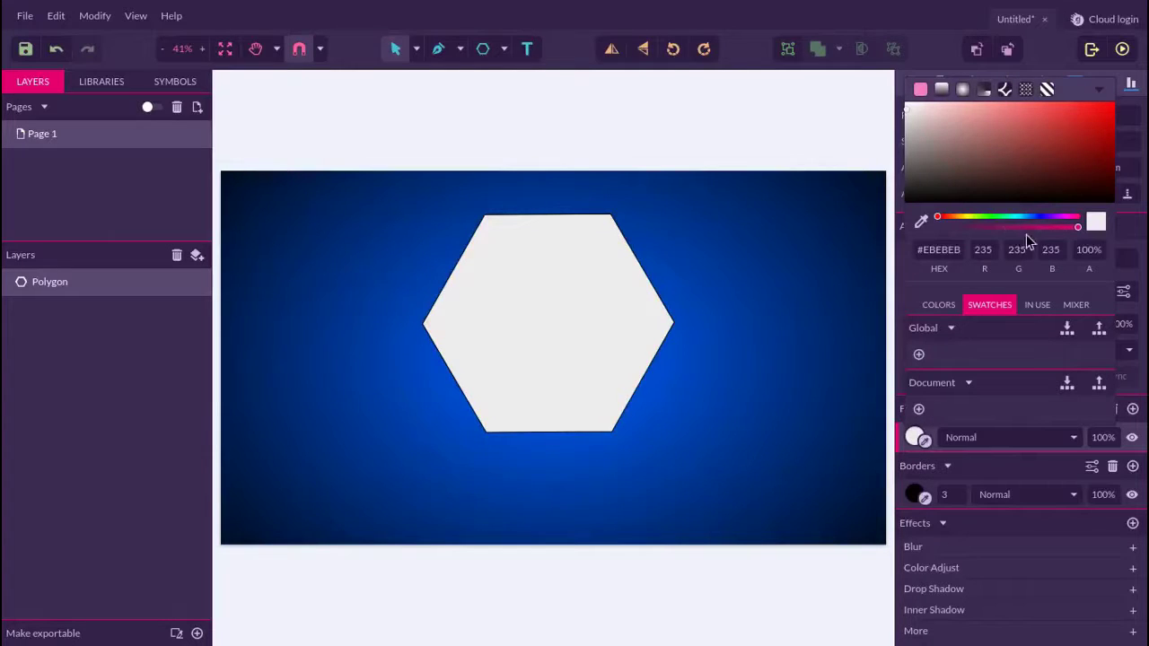
left_click_drag(1027, 226, 917, 217)
key("Escape")
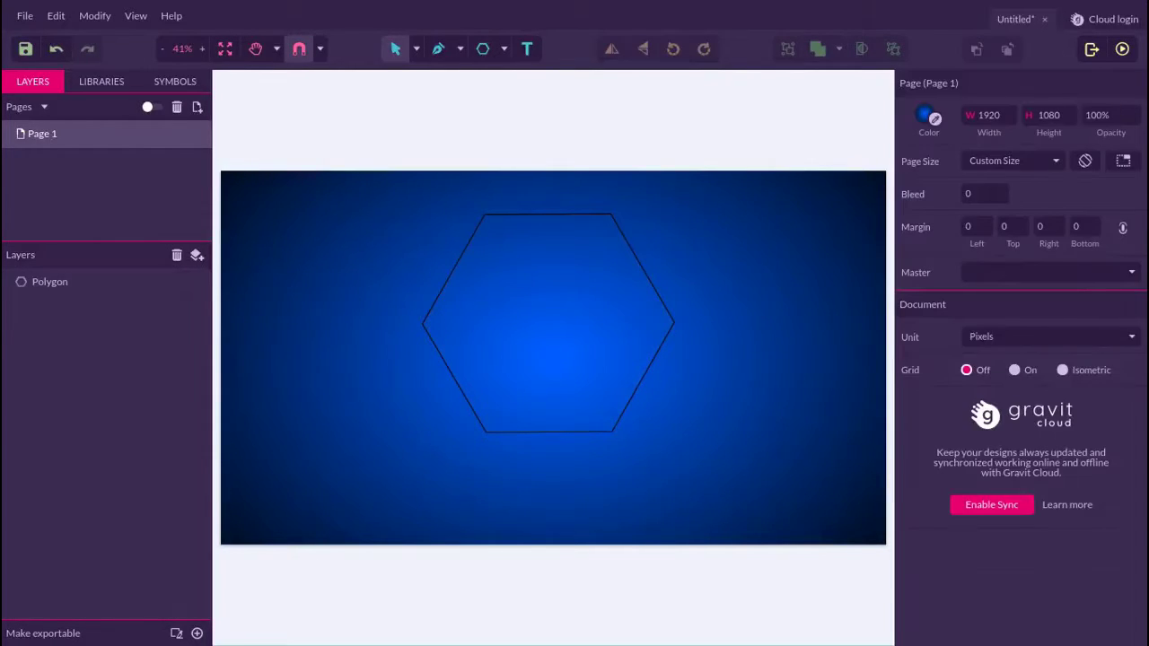
left_click(49, 282)
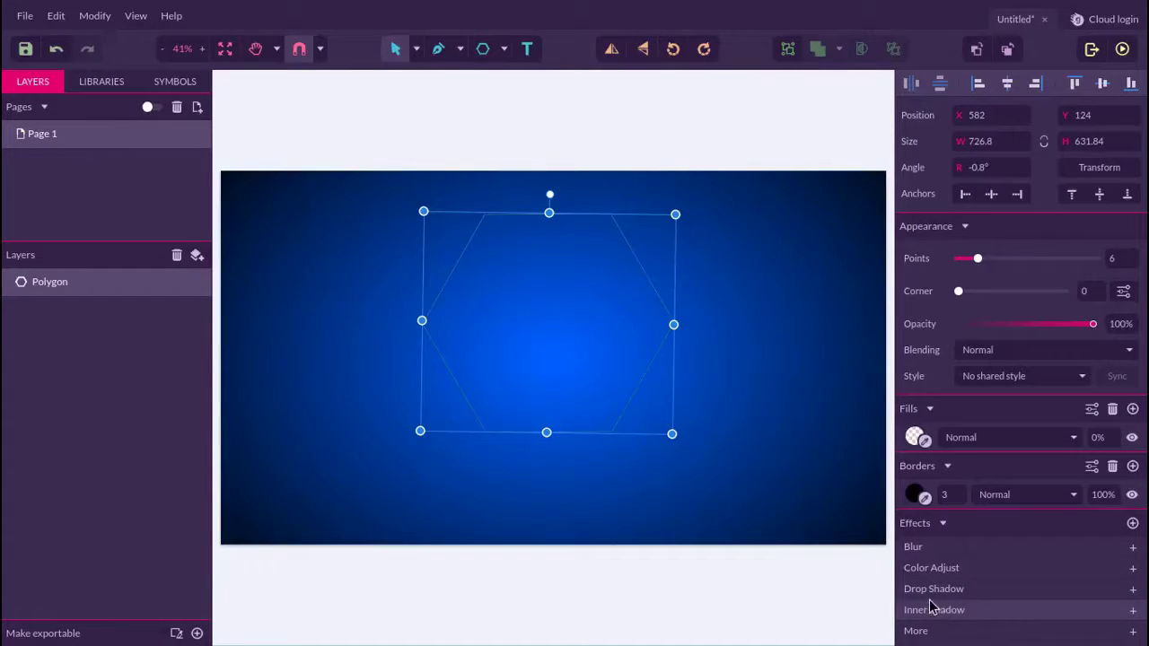
Step: Add a hexagon drop shadow with 0 X, 0 Y offset, blur 25 and 65% opacity
left_click(1133, 590)
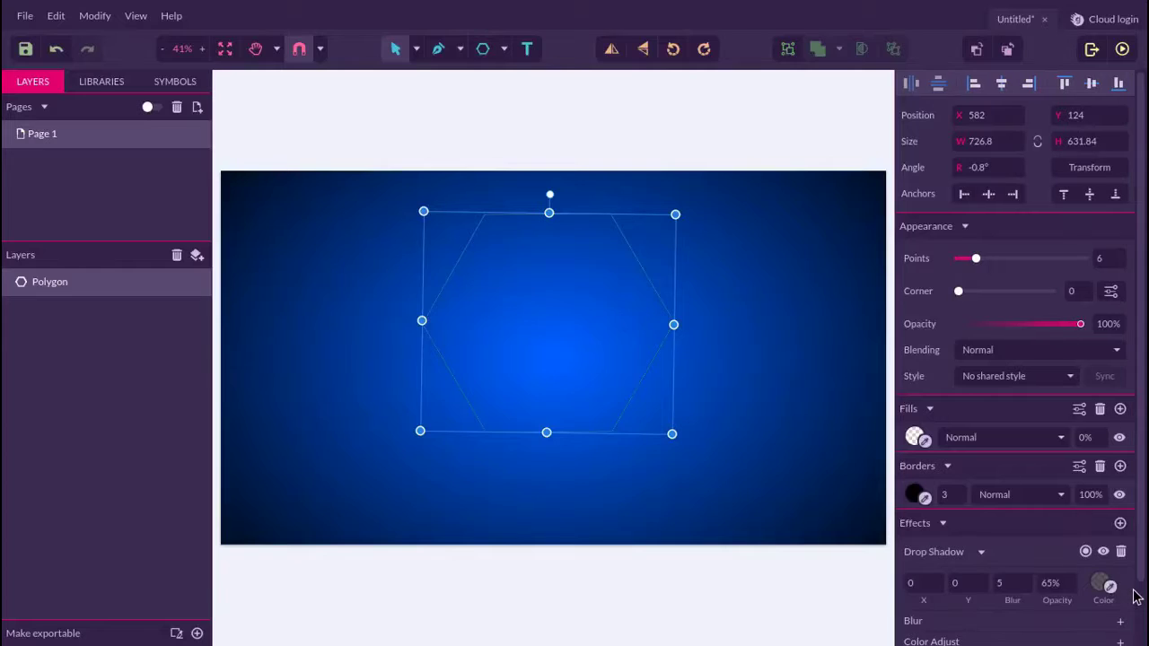
left_click(1000, 584)
type("5")
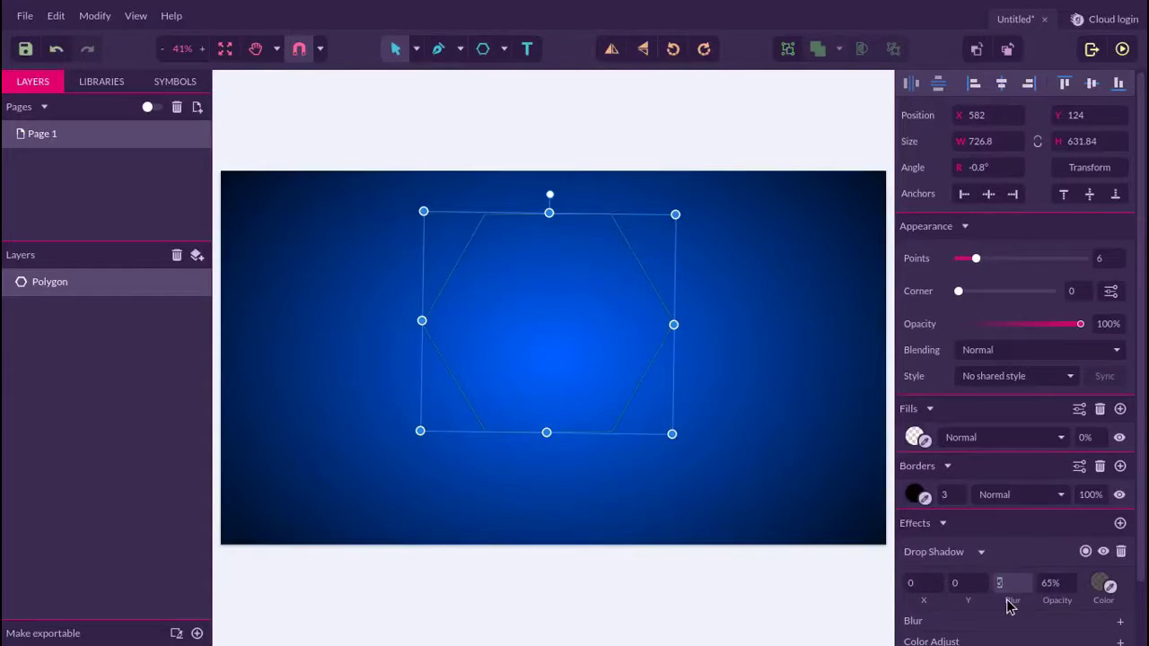
type("6")
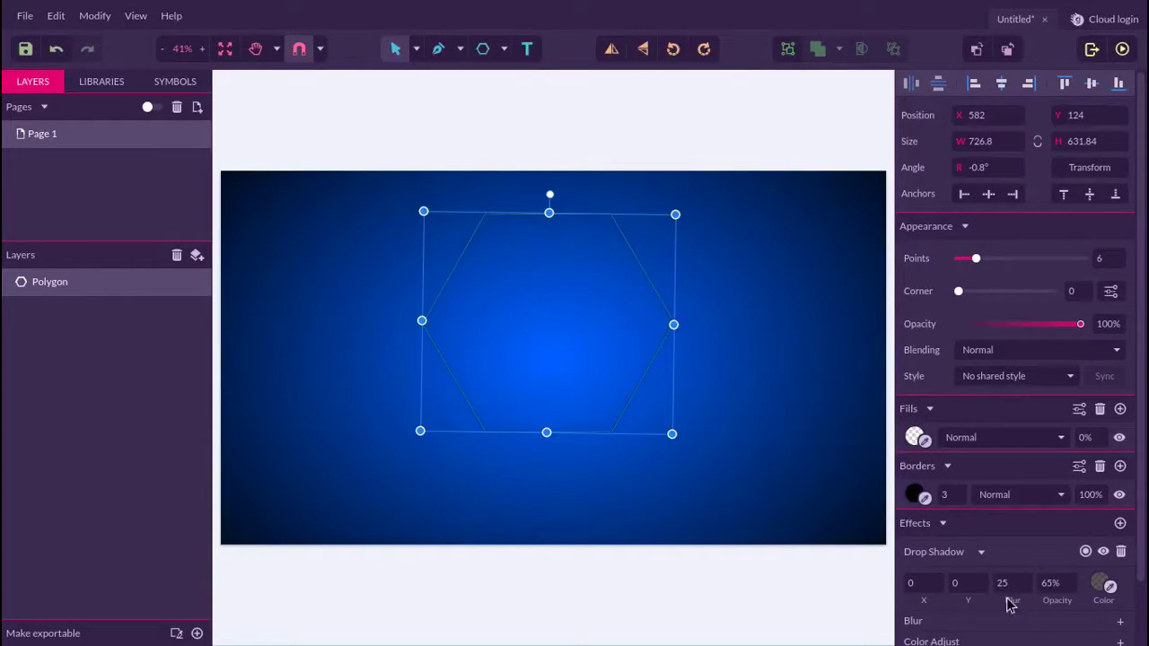
key("Escape")
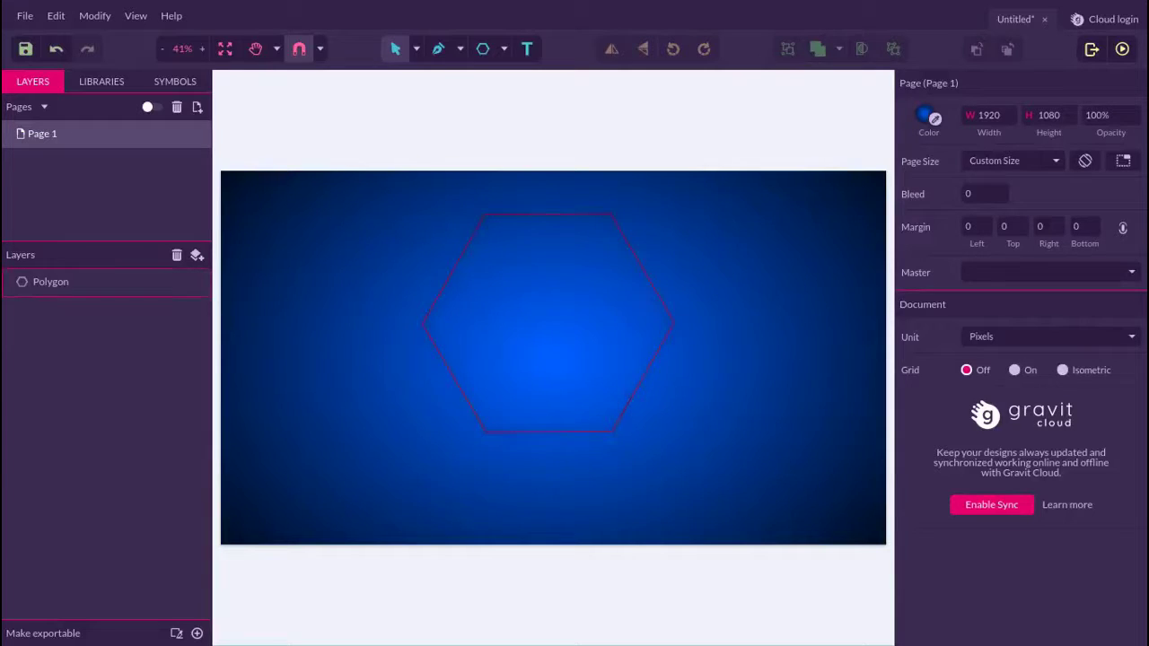
left_click(89, 281)
Step: Add a Mirror effect to the hexagon: 60% opacity, padding 1, 30% height
scroll(979, 542, "down", 2)
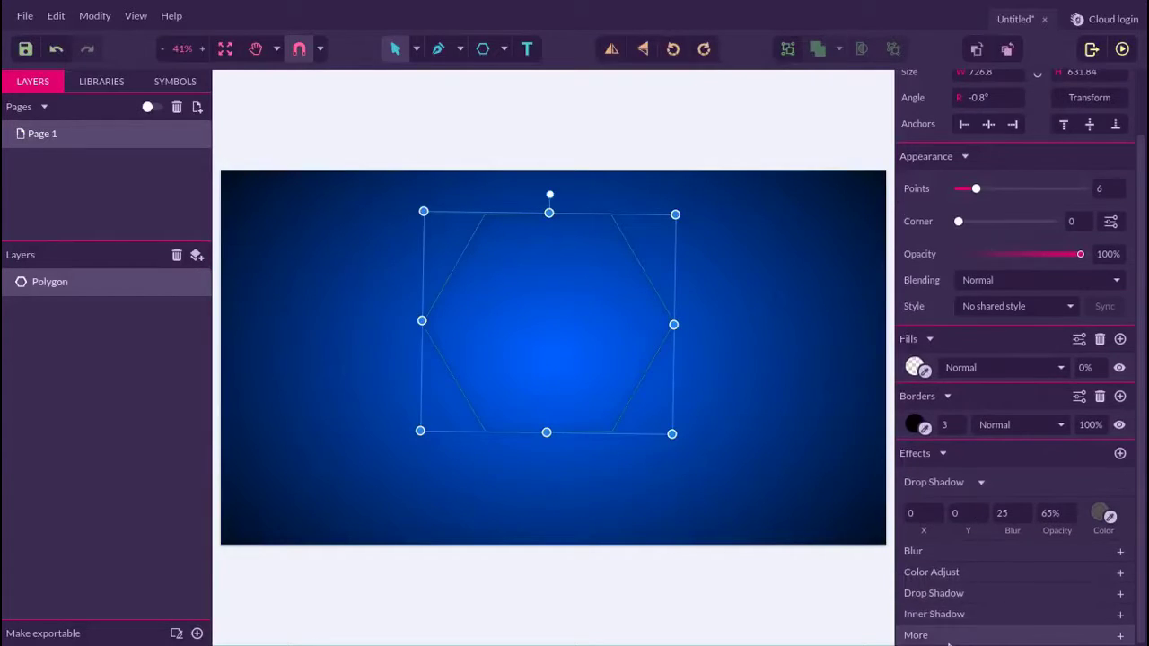
left_click(1120, 636)
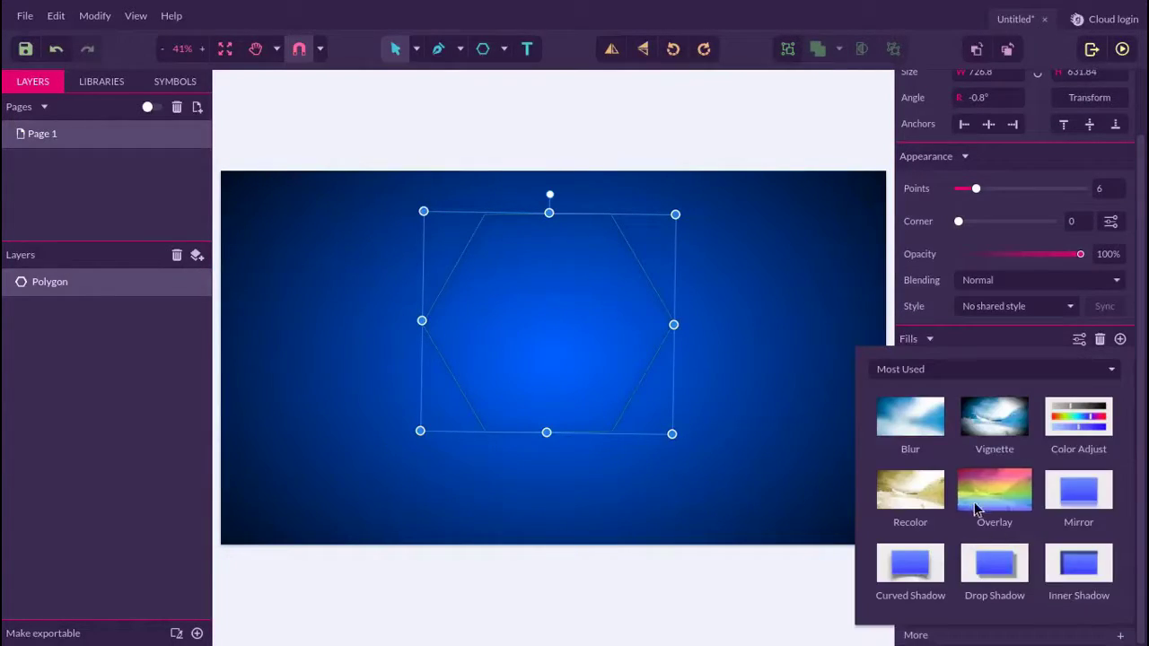
left_click(1086, 489)
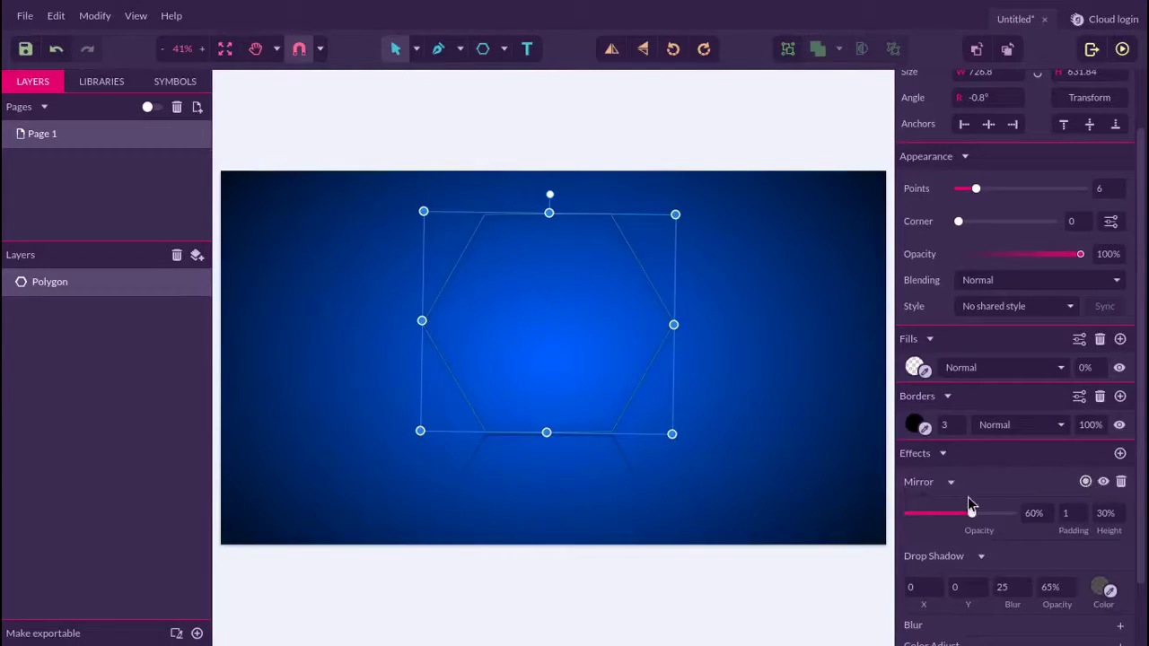
key("Escape")
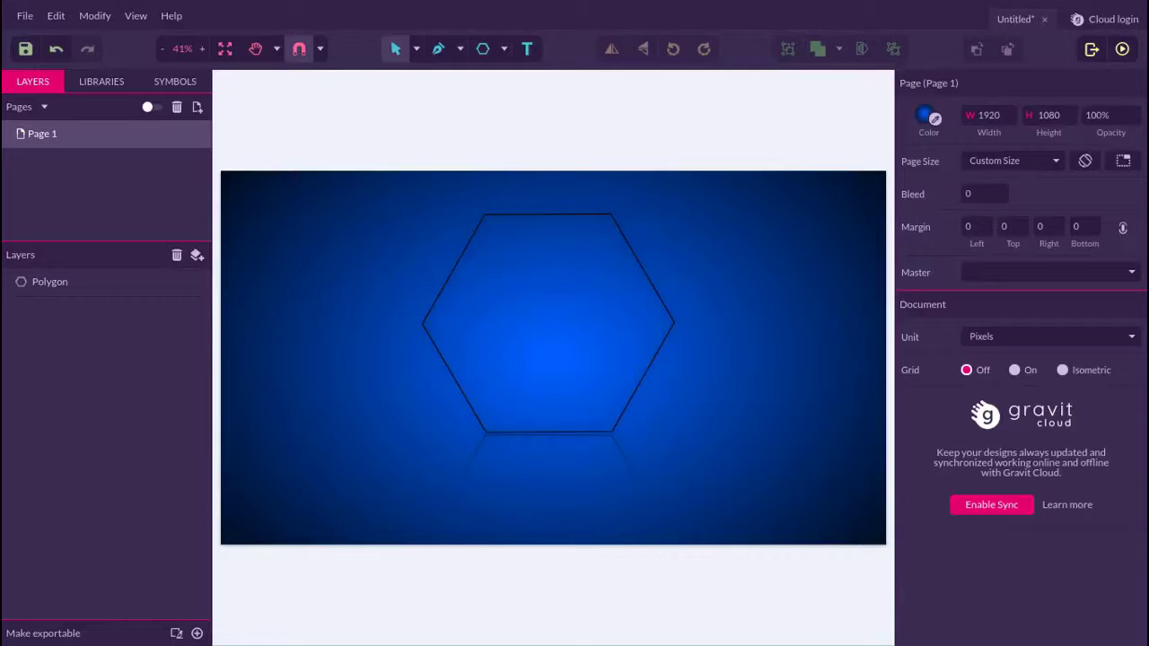
left_click(51, 282)
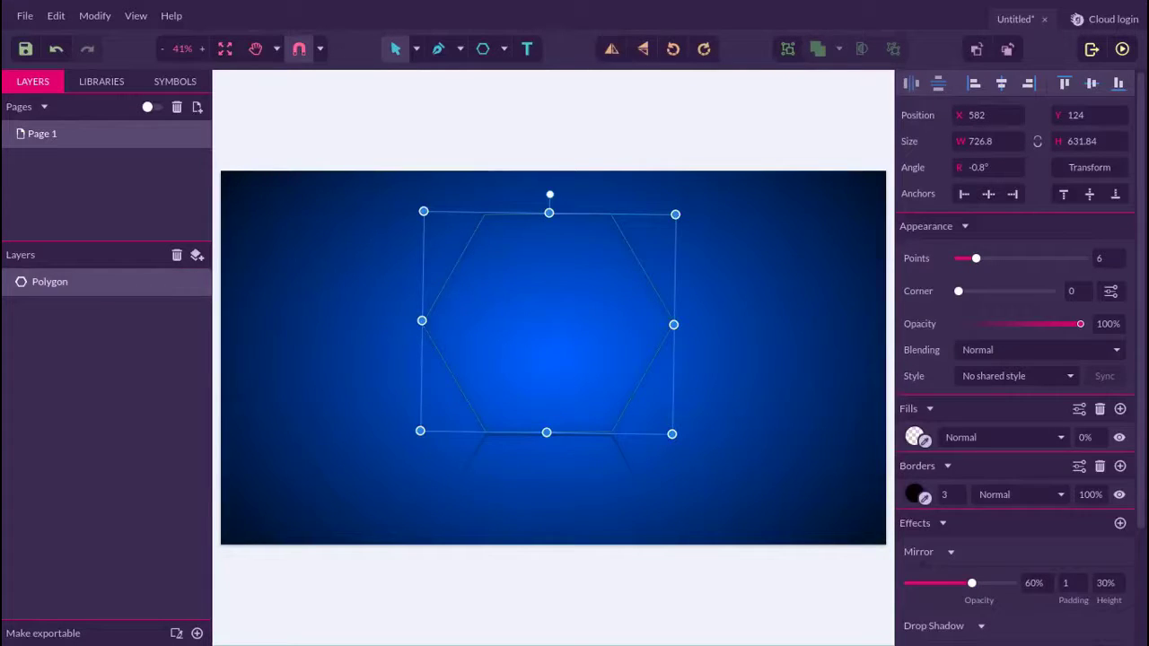
Step: Widen and flatten the hexagon, move it lower, then align it centre and middle on the page
left_click_drag(671, 433, 819, 411)
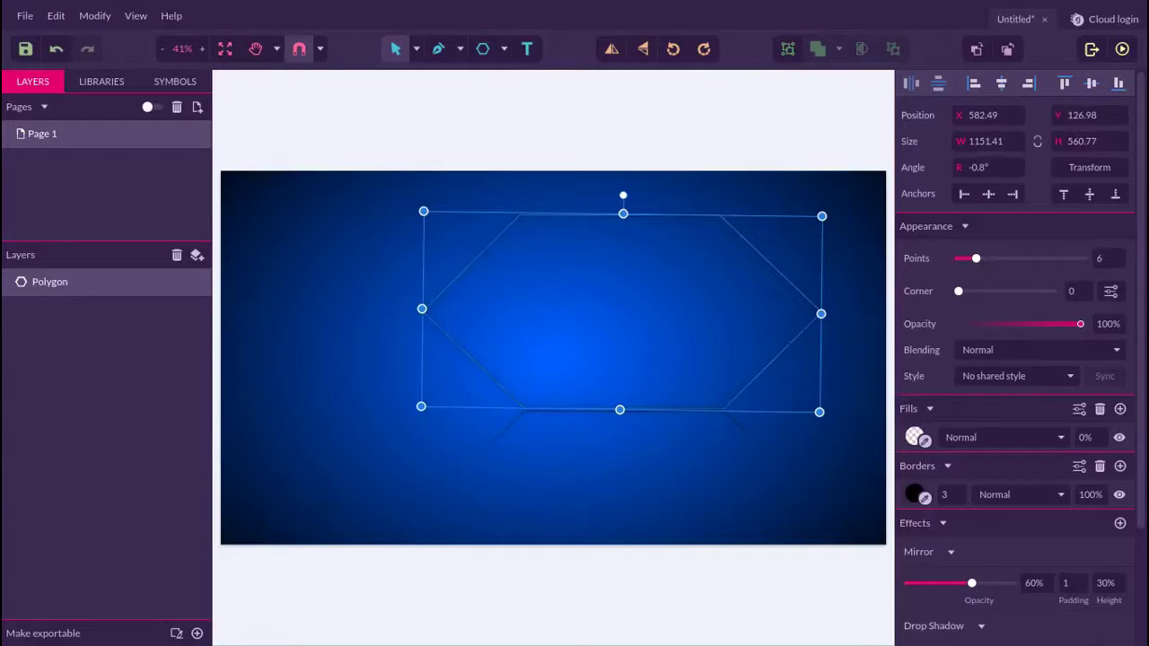
left_click_drag(621, 312, 552, 334)
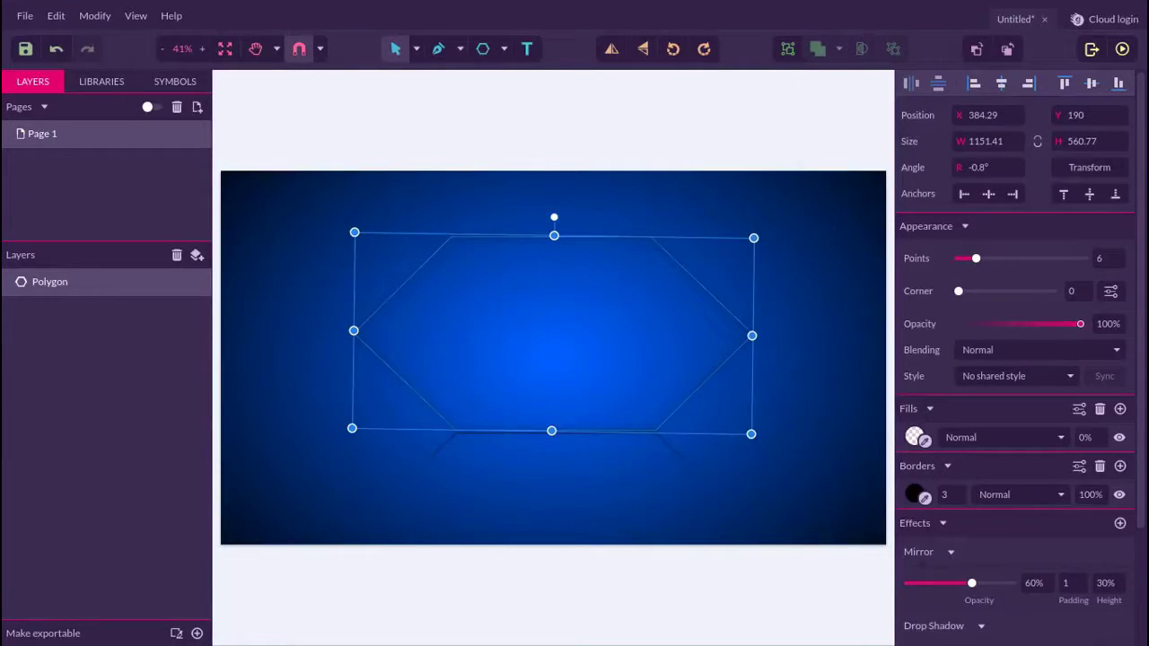
right_click(694, 284)
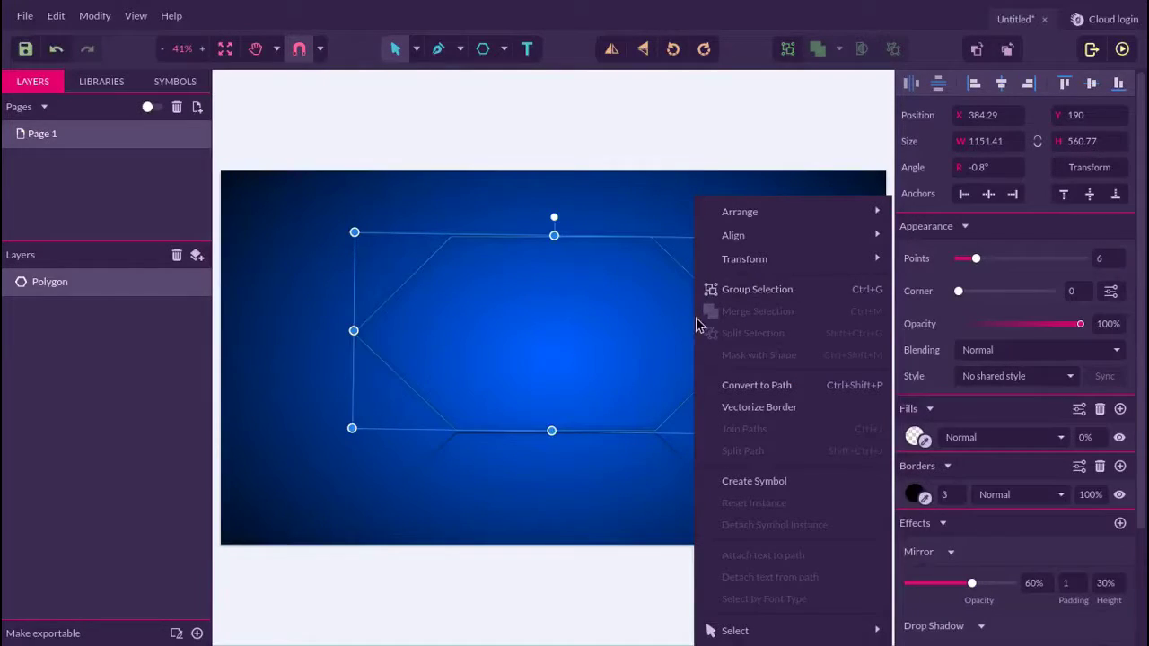
mouse_move(747, 211)
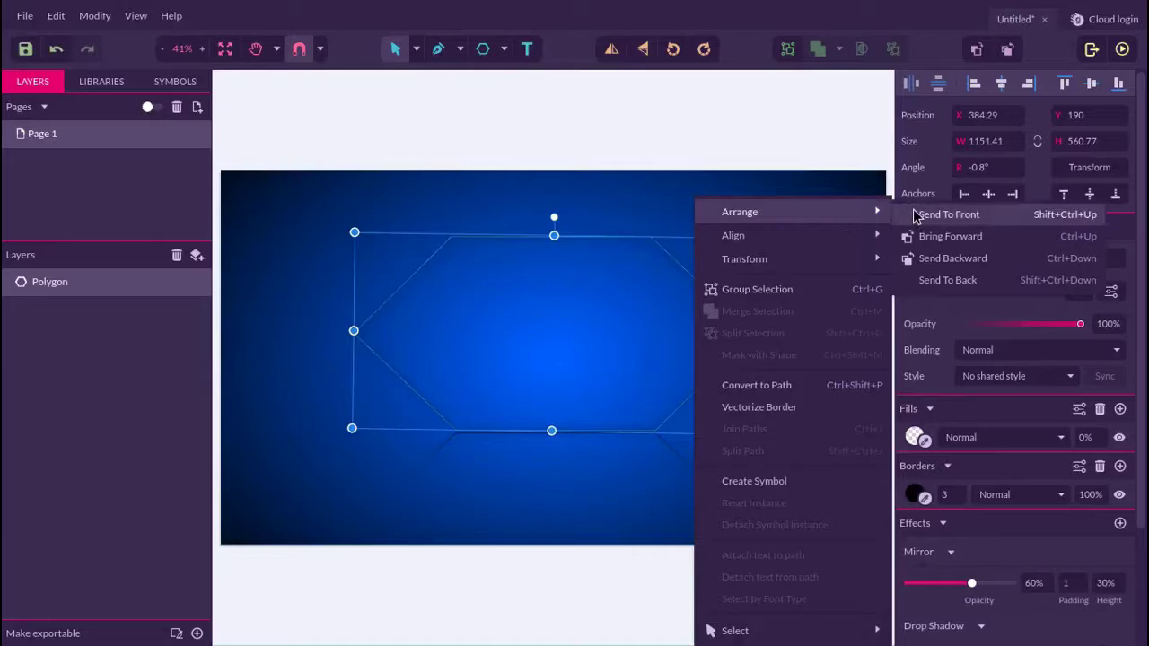
mouse_move(834, 237)
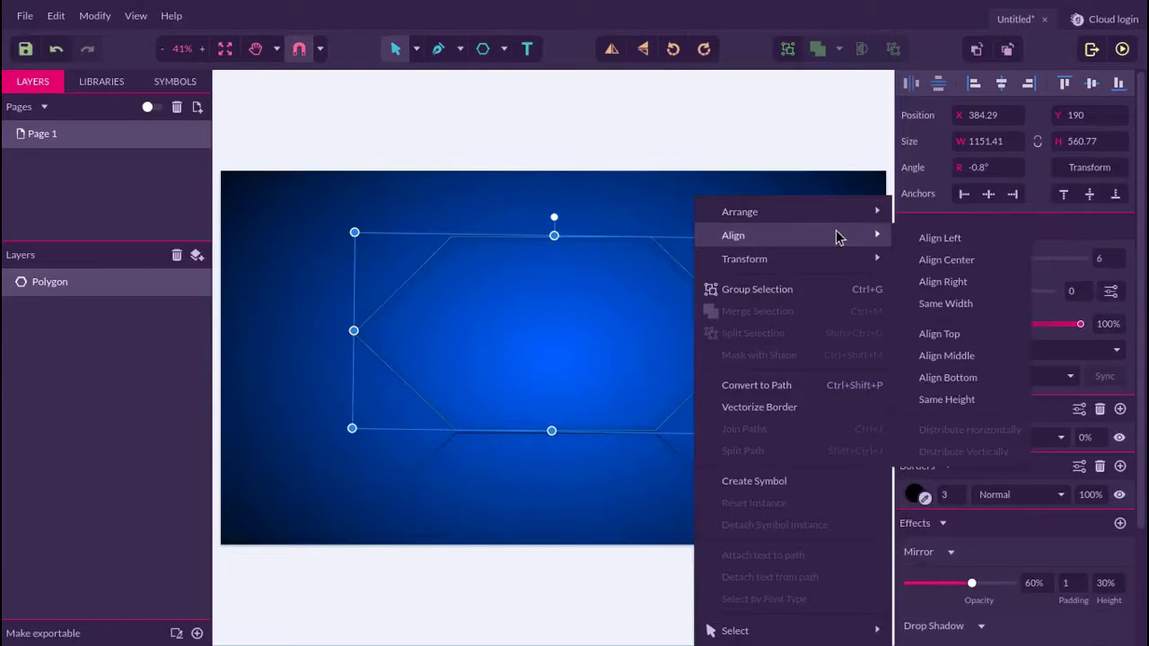
left_click(951, 260)
right_click(709, 289)
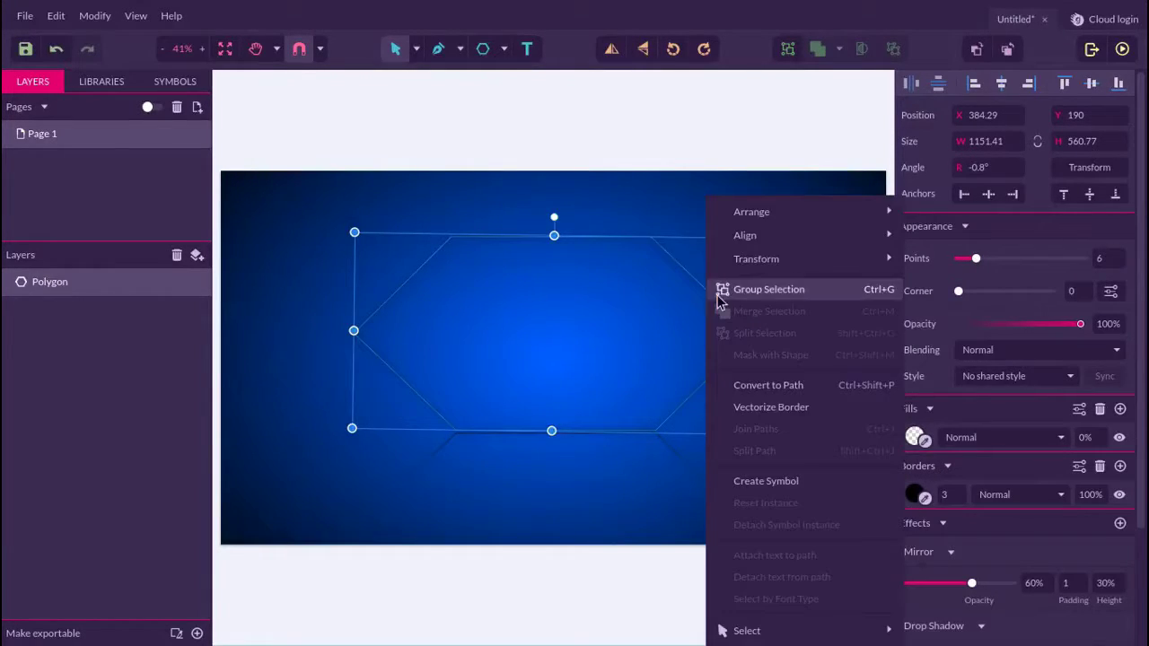
mouse_move(800, 239)
left_click(958, 355)
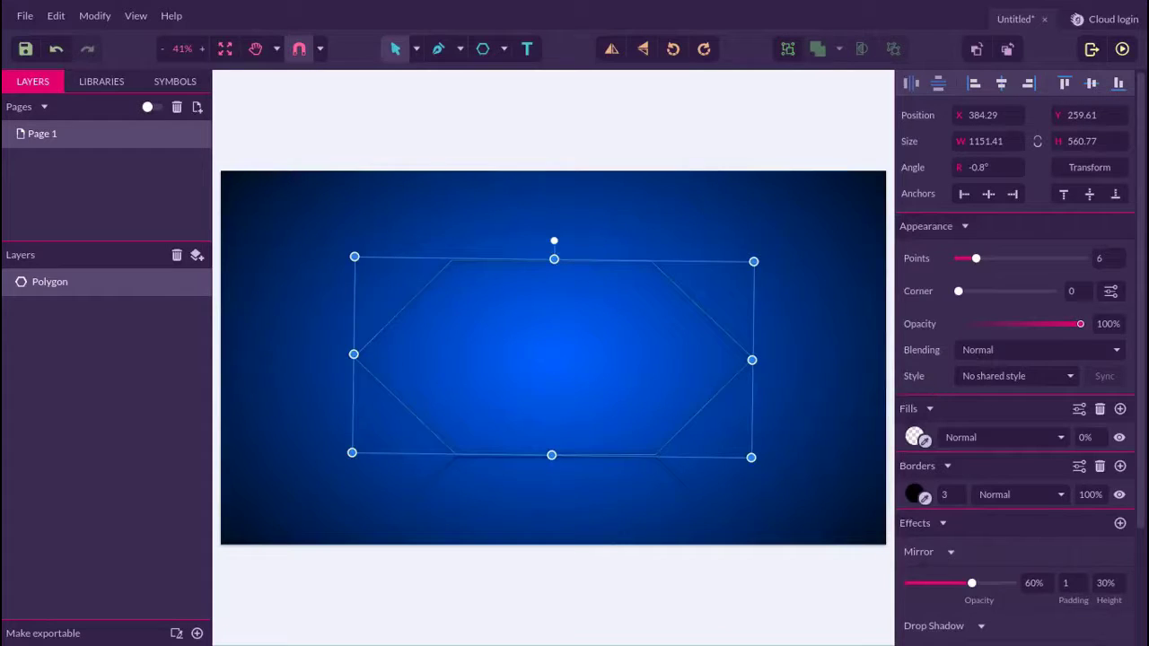
key("Escape")
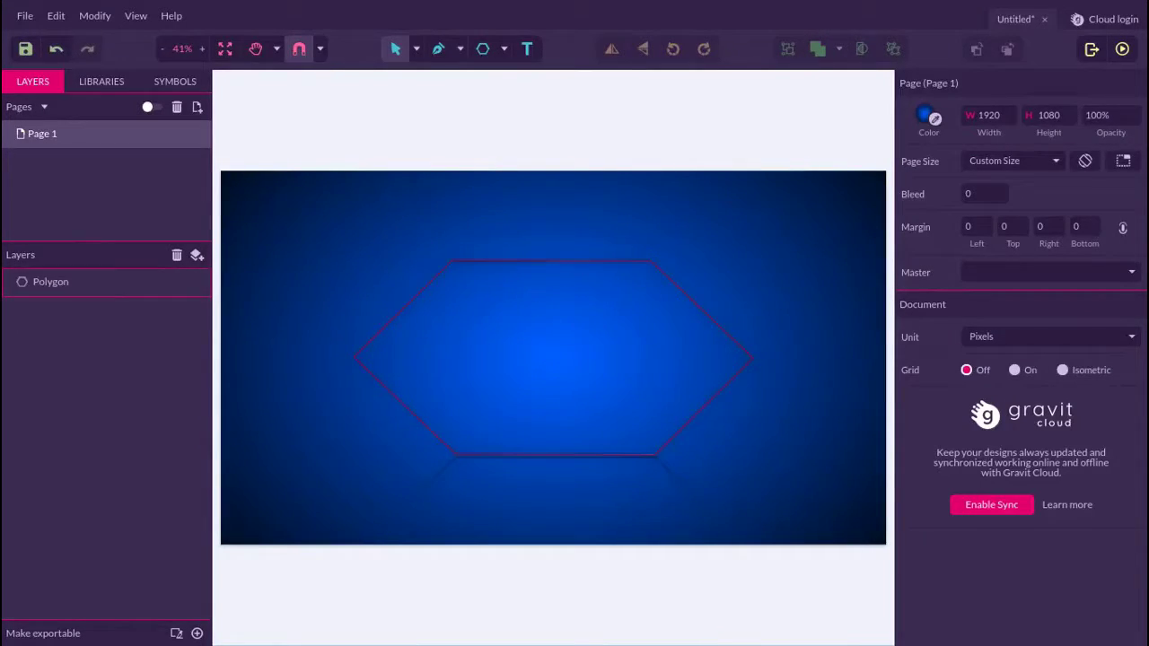
left_click(355, 357)
scroll(957, 548, "down", 3)
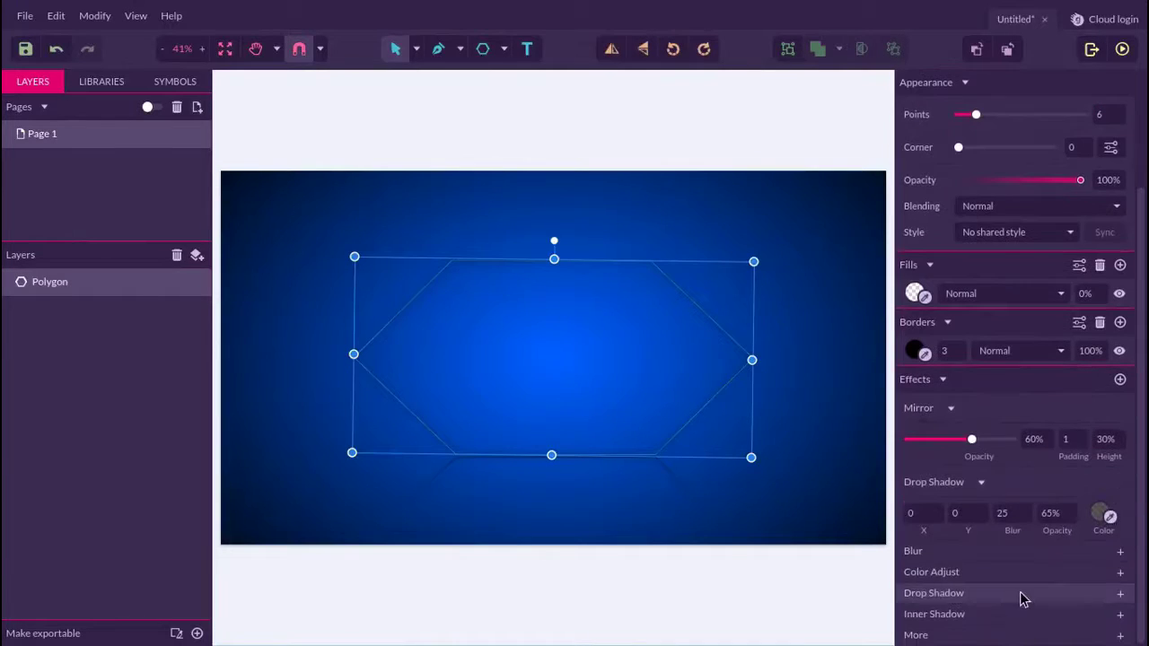
left_click(1001, 634)
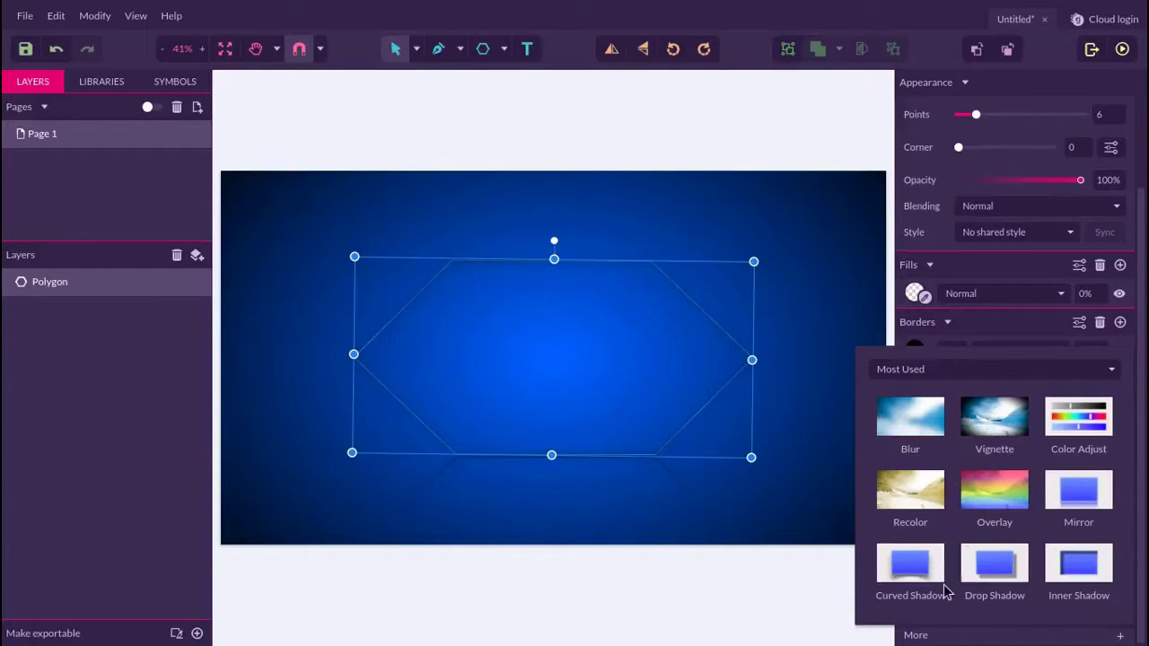
key("Escape")
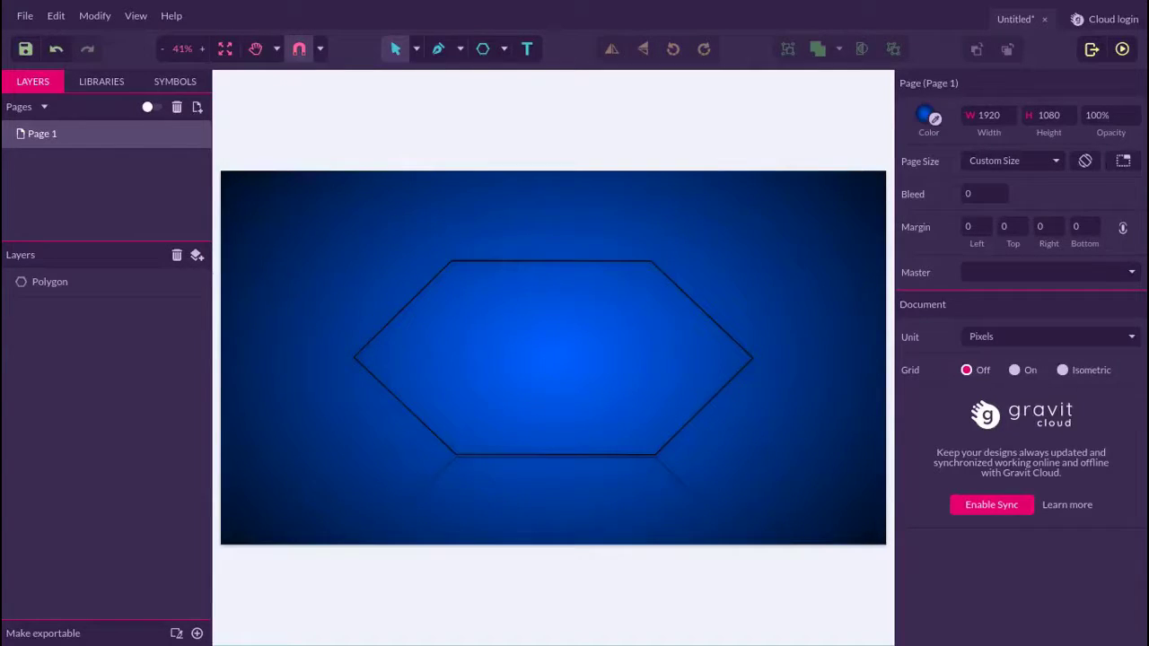
Step: Add a text box inside the hexagon reading 'companyna' and bring up its font family list
left_click(521, 54)
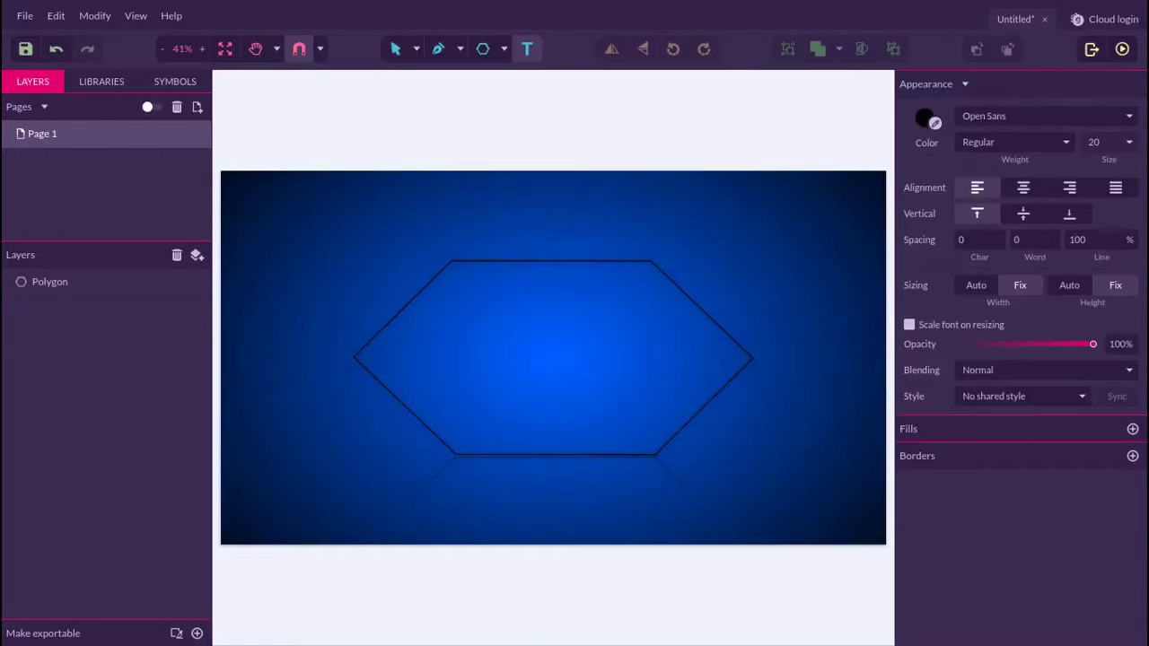
left_click(497, 331)
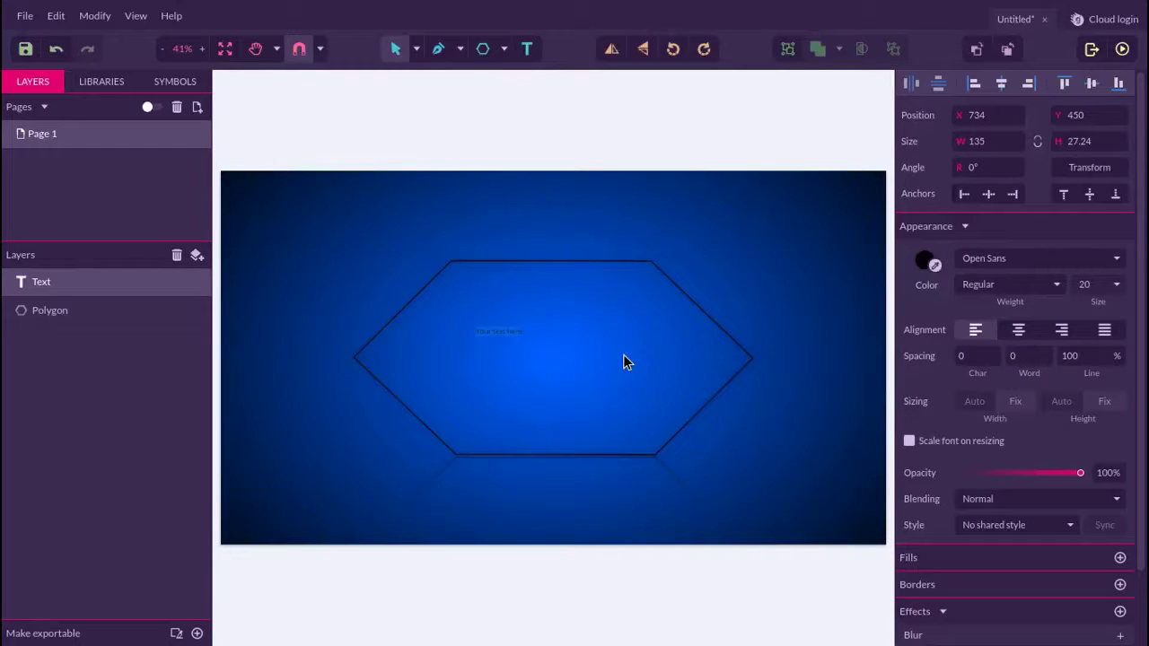
key("BackSpace")
type("companyname")
left_click(1116, 258)
left_click(1117, 258)
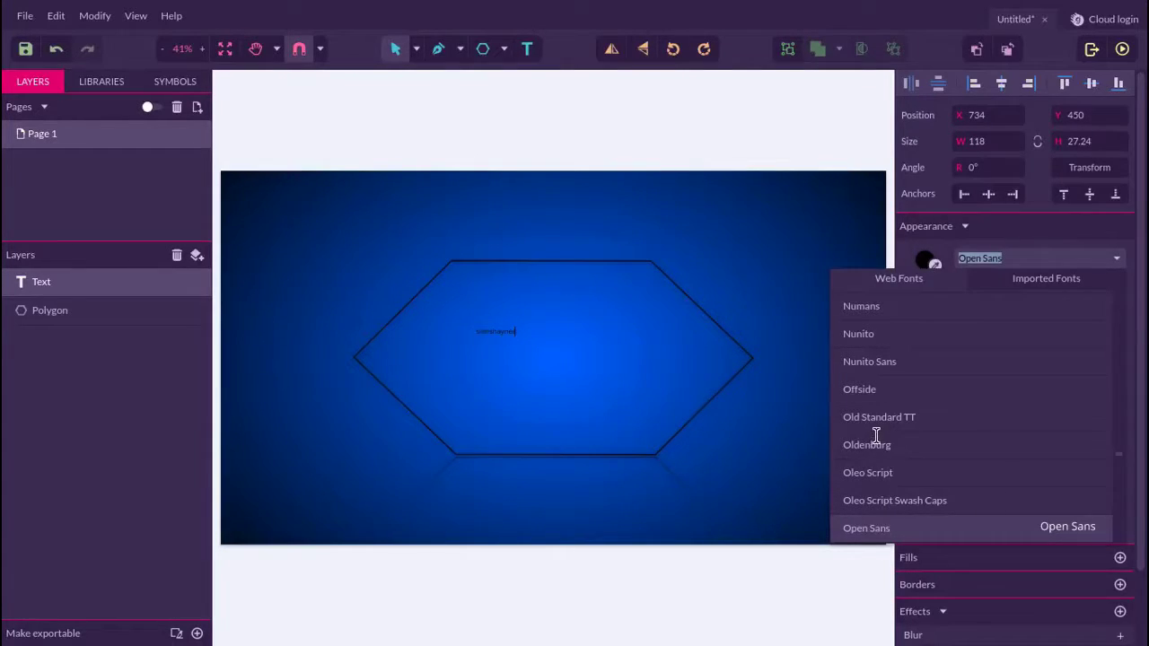
Step: Apply Racing Sans One from the Web Fonts list, then undo back to Open Sans
scroll(876, 435, "down", 10)
left_click(1012, 256)
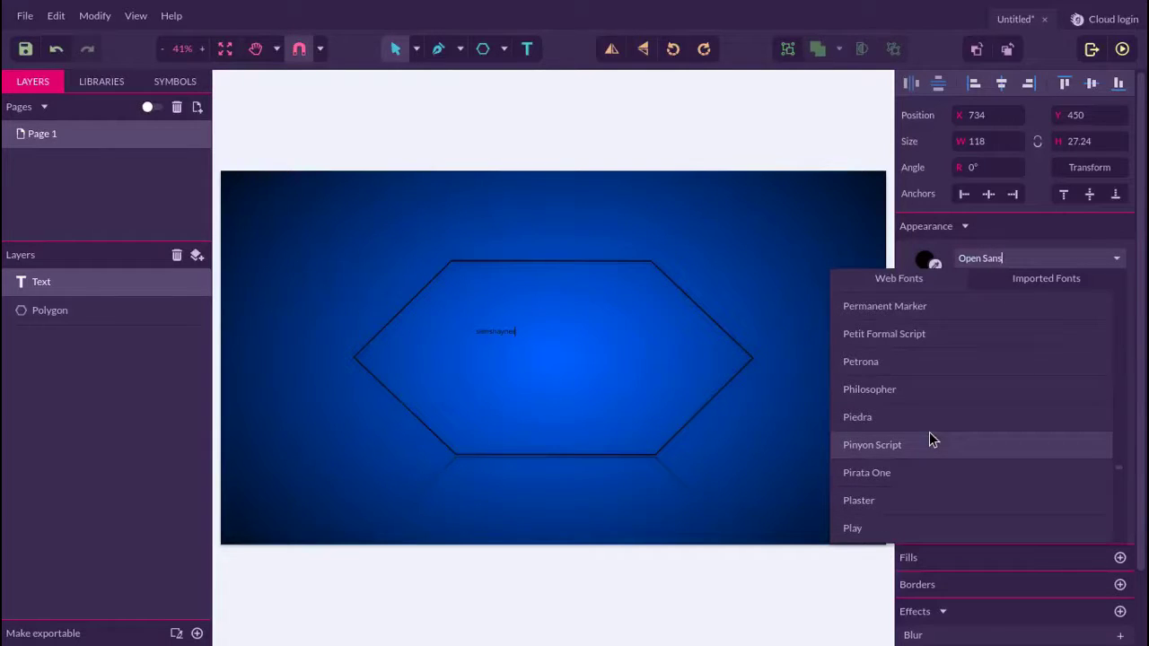
scroll(898, 419, "down", 3)
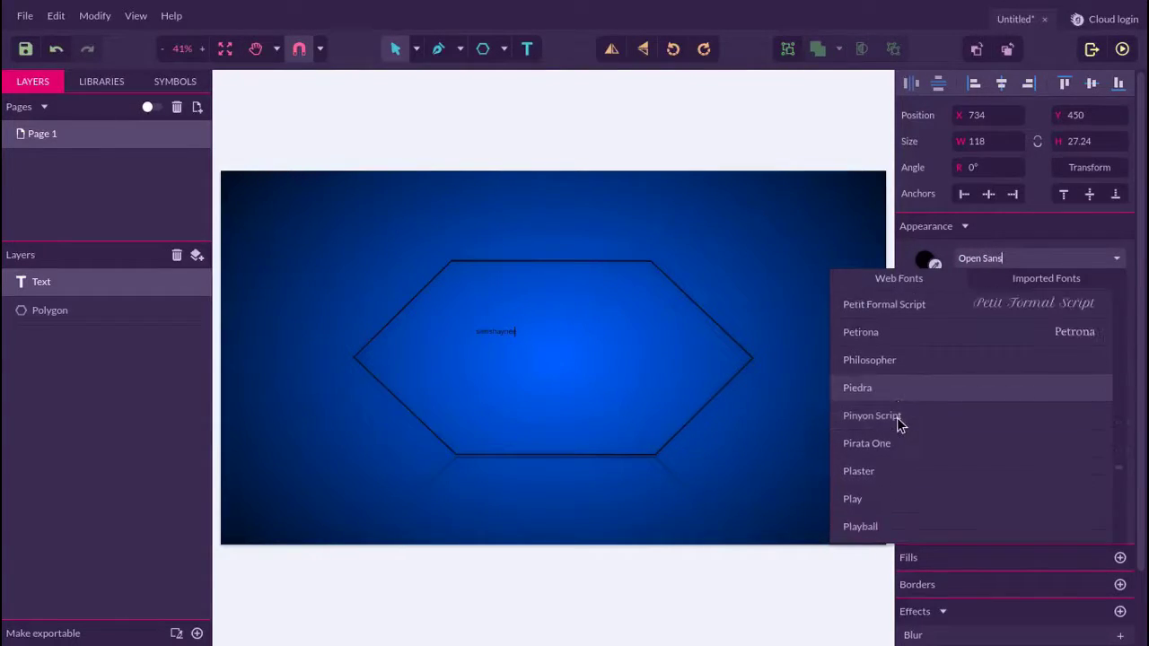
scroll(901, 405, "up", 2)
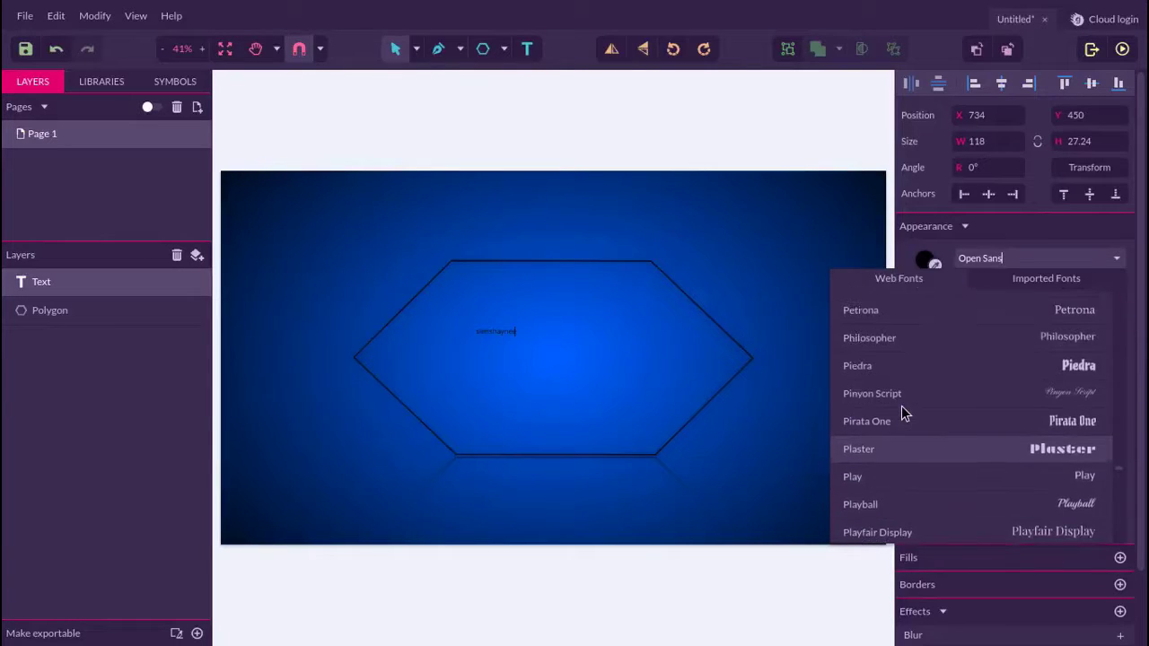
scroll(901, 406, "down", 11)
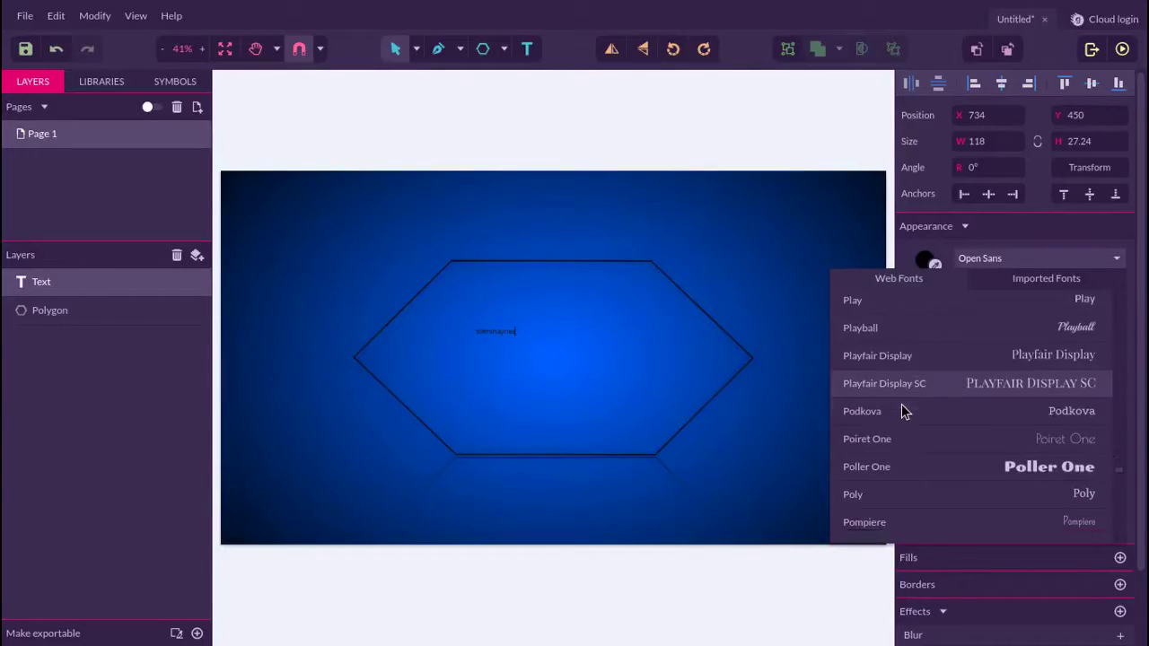
scroll(914, 417, "down", 10)
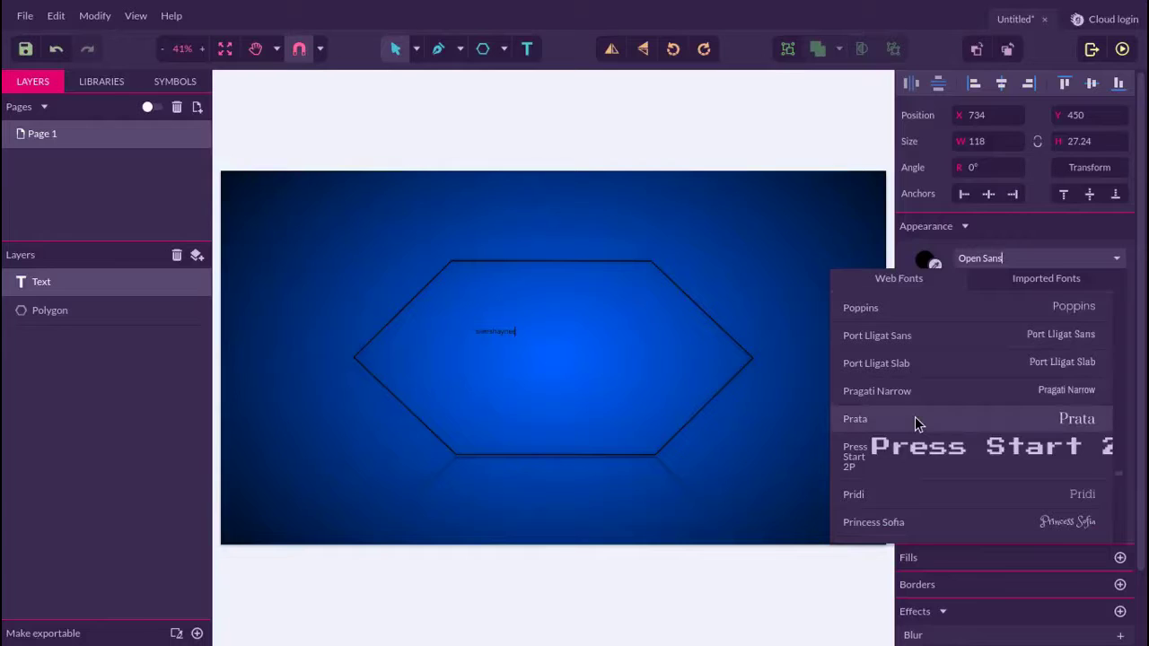
scroll(915, 416, "down", 12)
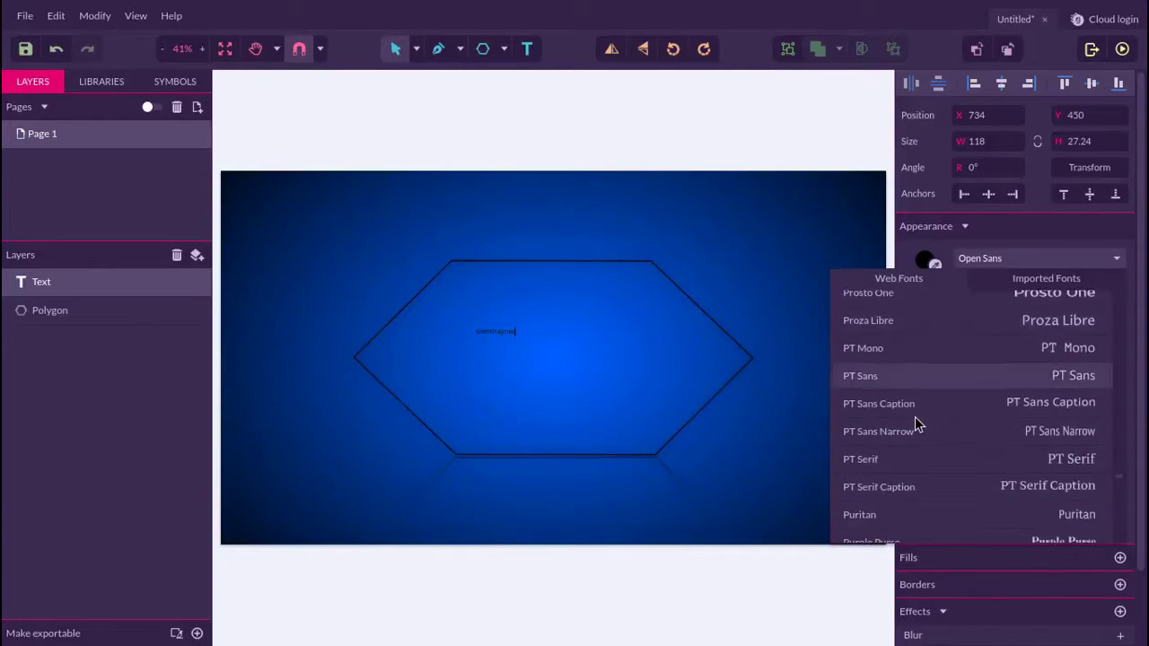
scroll(915, 416, "down", 6)
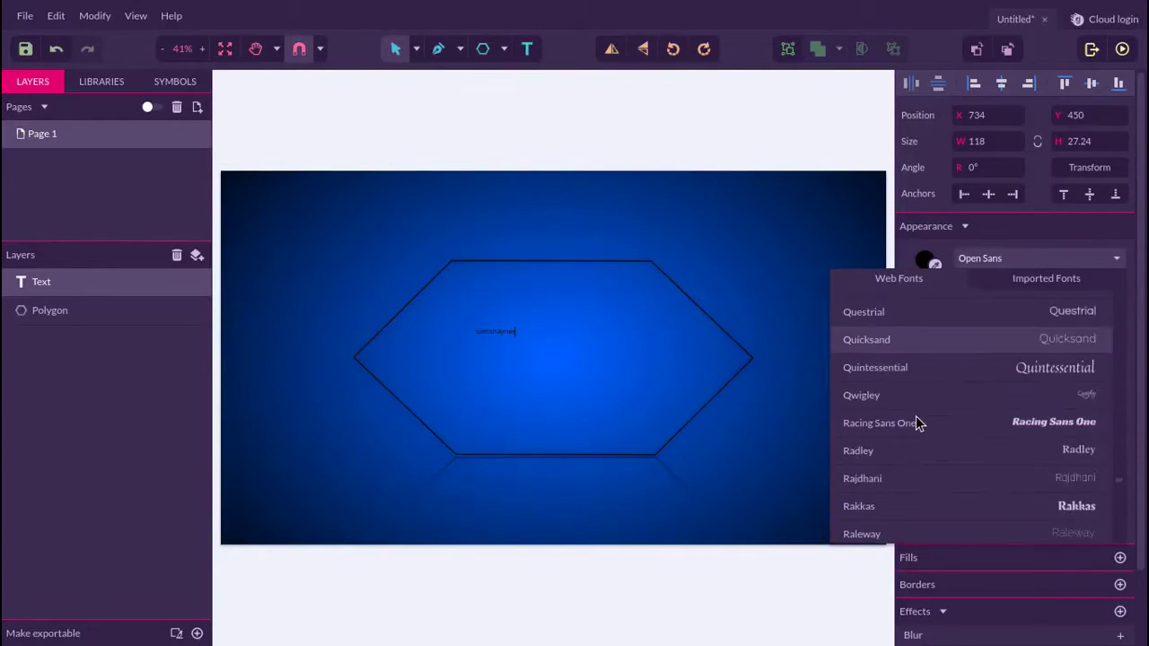
left_click(1056, 424)
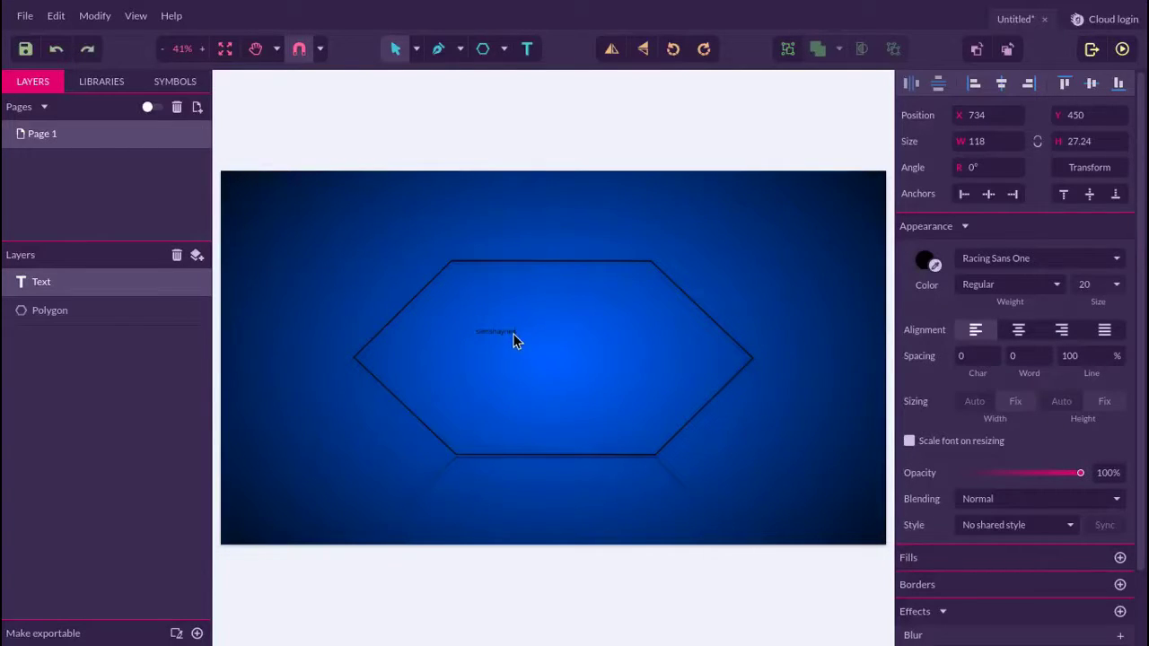
key("ctrl+z")
Step: Set the text's font to Racing Sans One from the Web Fonts list
left_click(1116, 259)
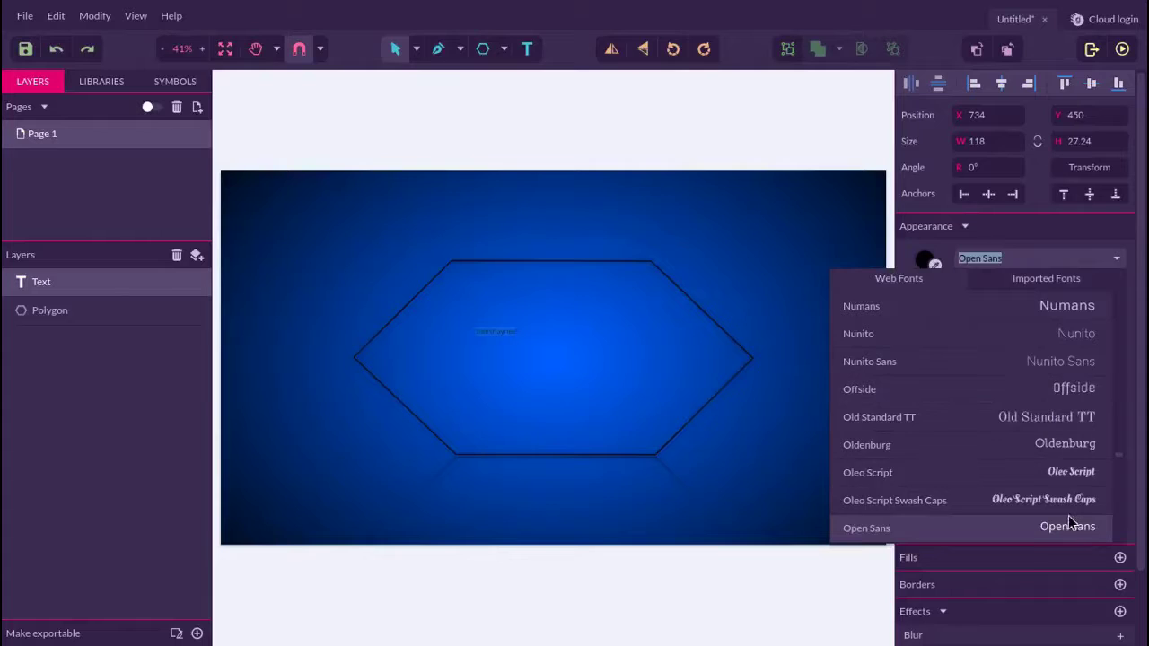
scroll(1018, 467, "down", 3)
scroll(1013, 458, "down", 8)
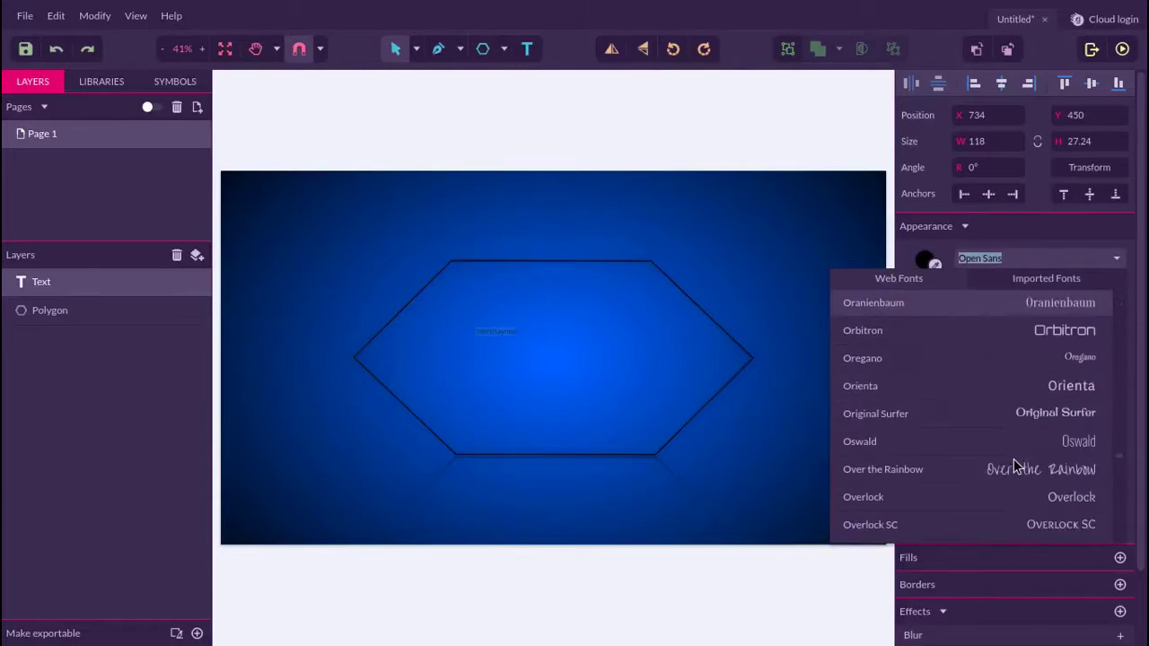
scroll(1013, 460, "down", 8)
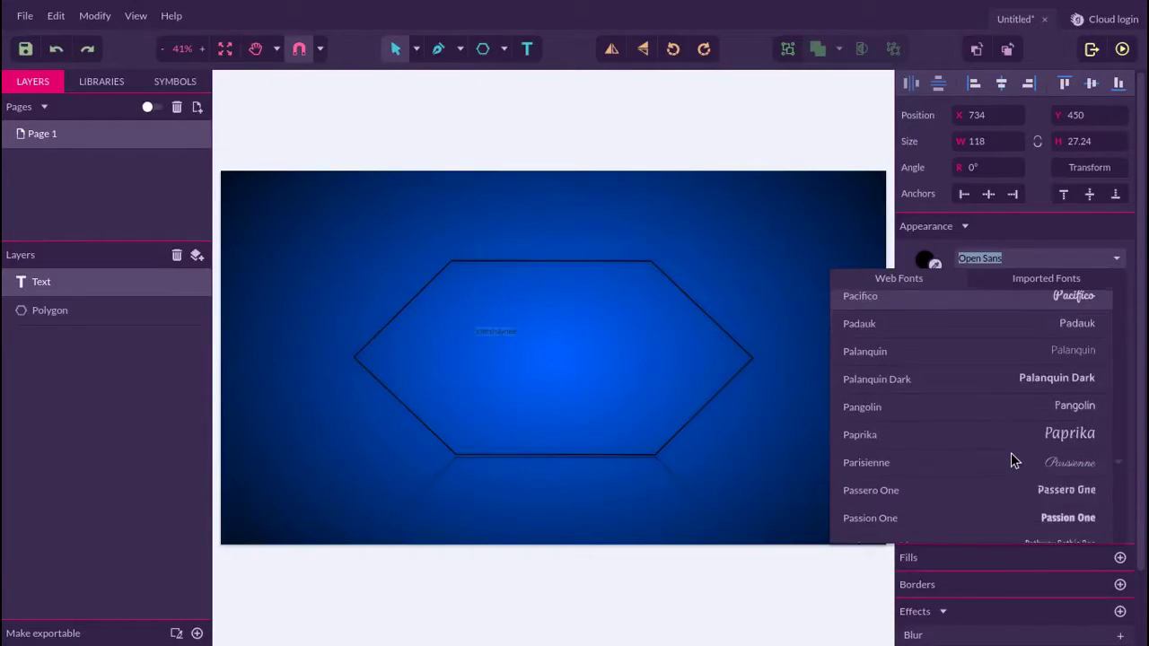
scroll(1011, 453, "down", 6)
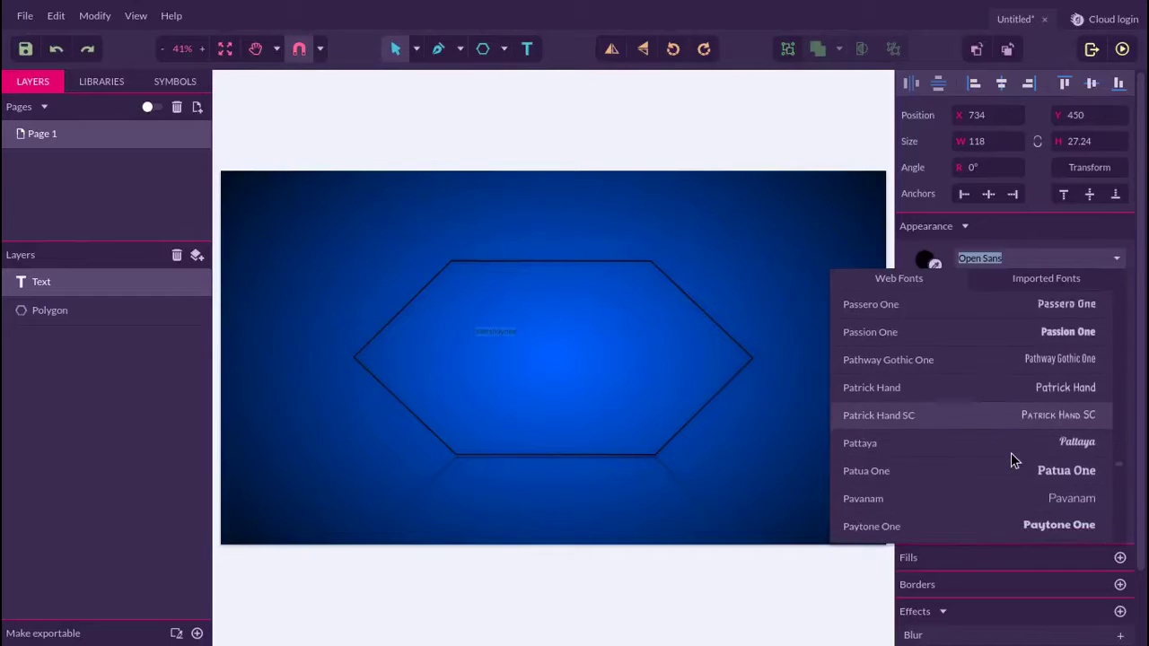
scroll(1011, 453, "down", 8)
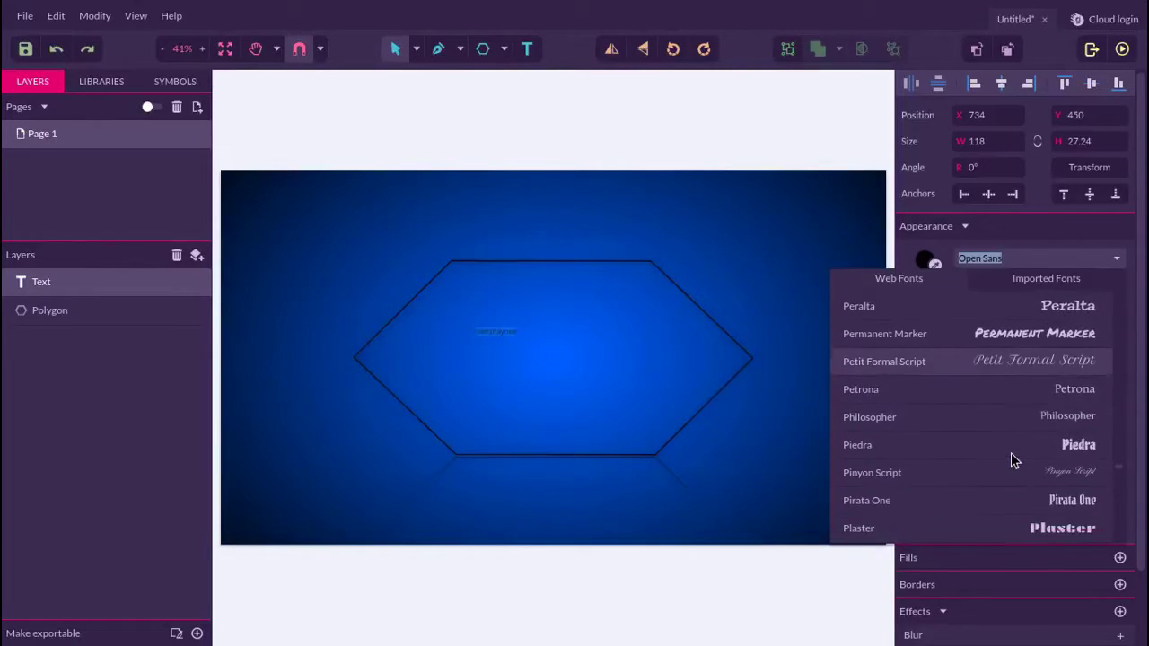
scroll(1010, 458, "down", 8)
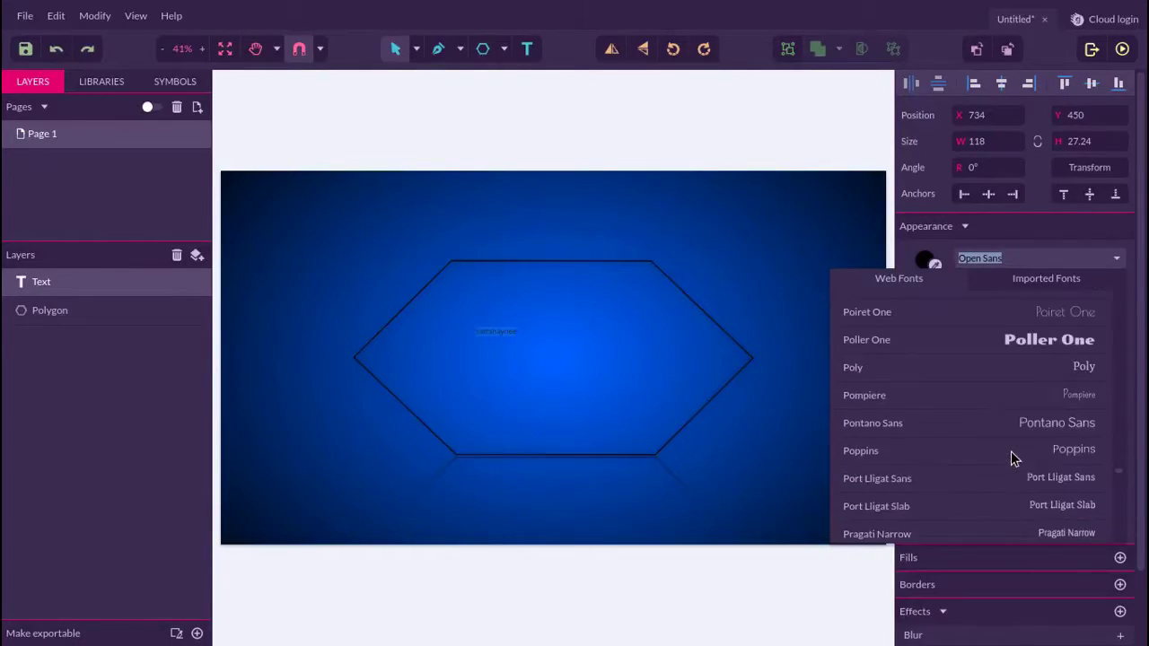
scroll(1011, 457, "down", 10)
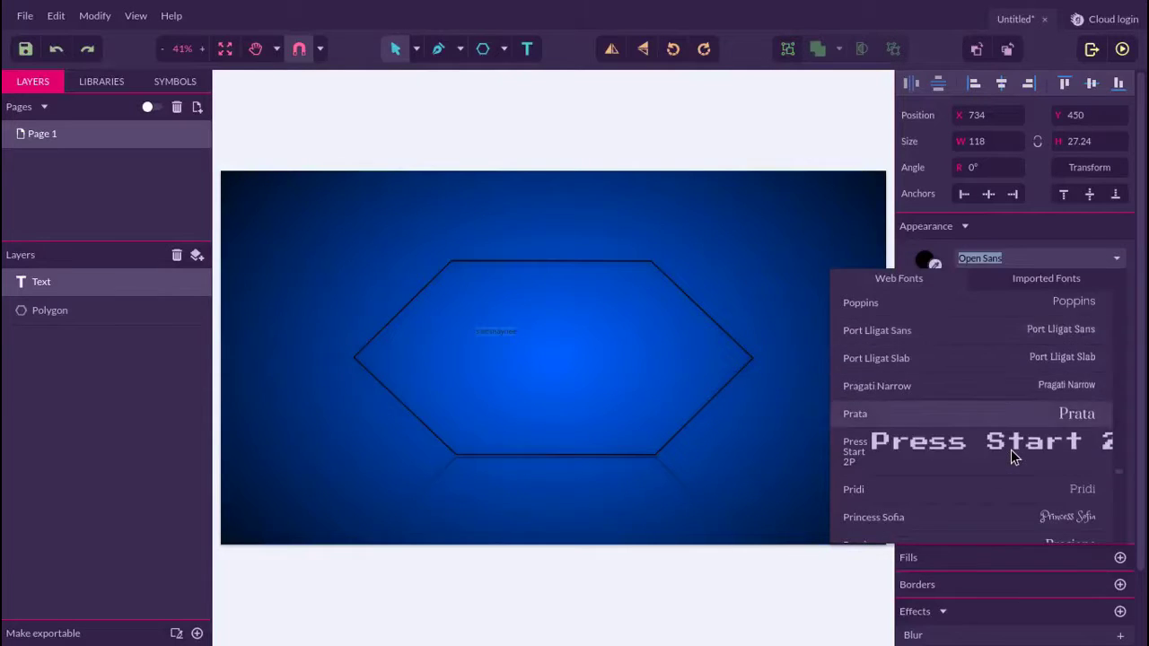
scroll(1010, 458, "down", 6)
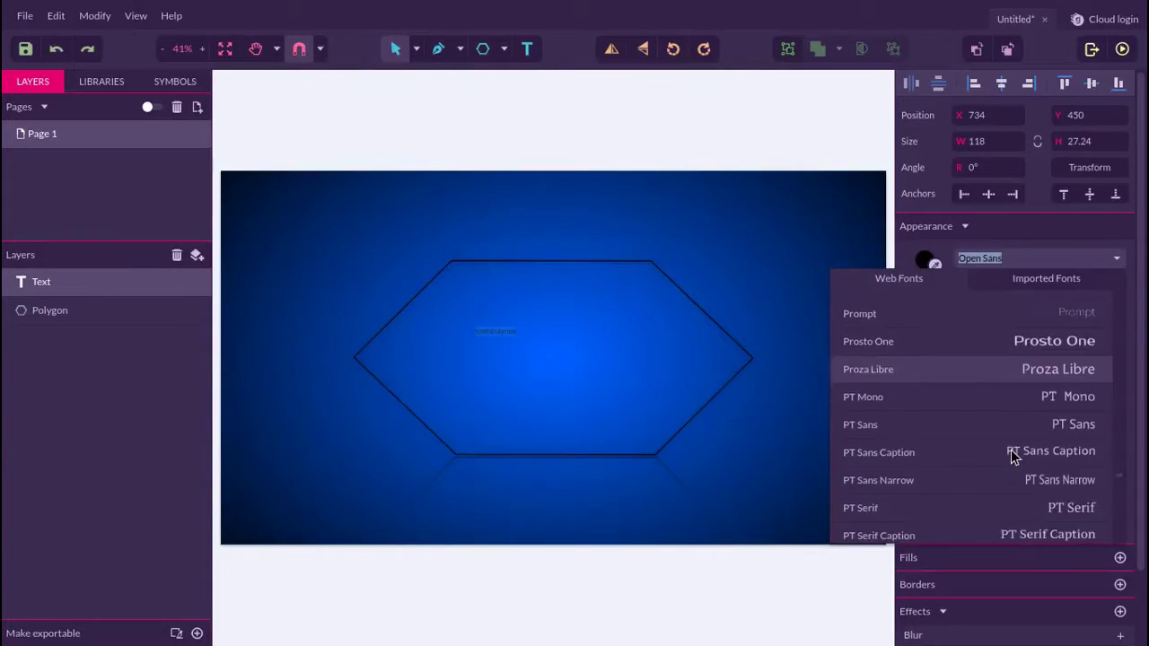
scroll(1010, 457, "down", 10)
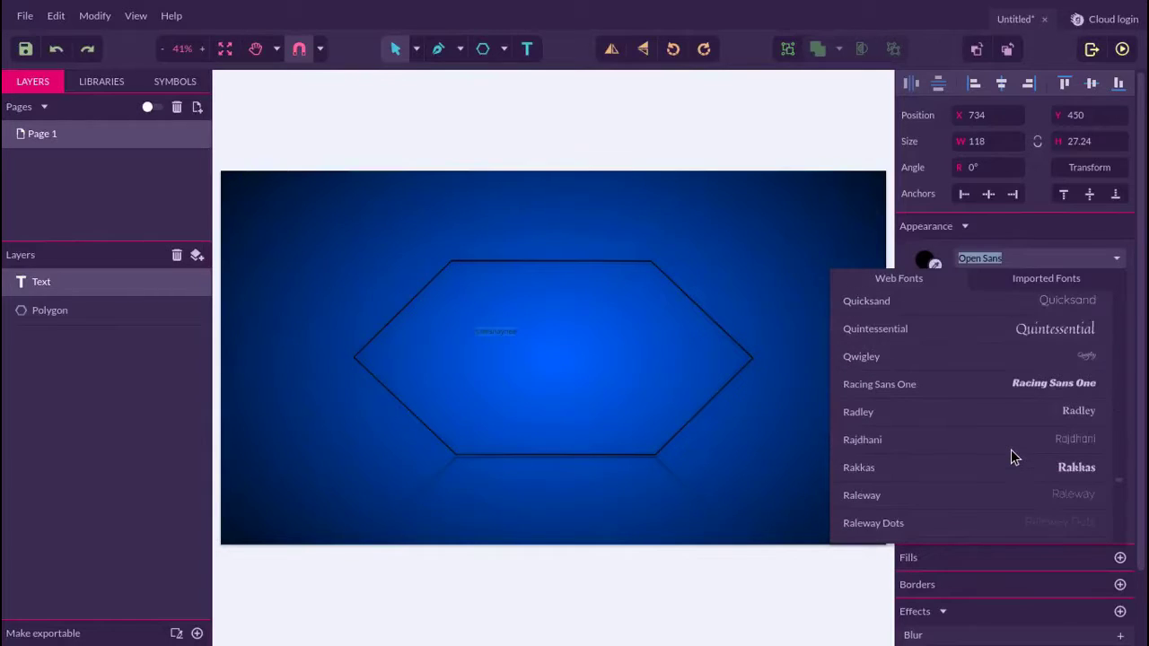
left_click(1032, 384)
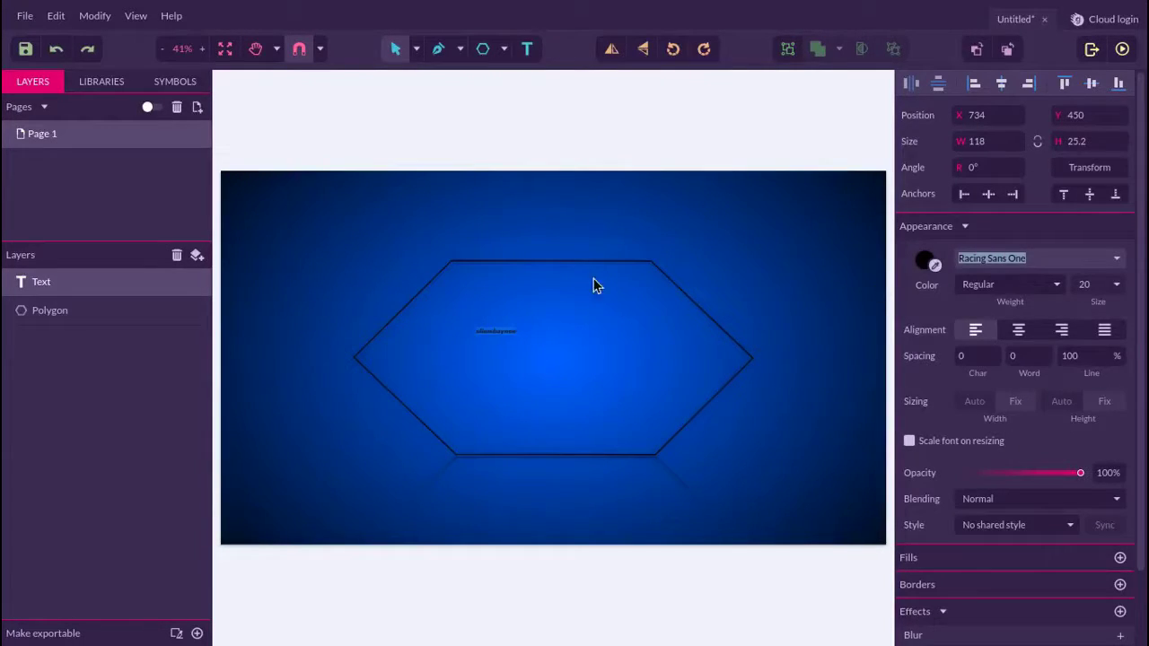
Step: Enlarge the text to 60 px, then to 72 px
left_click(1118, 286)
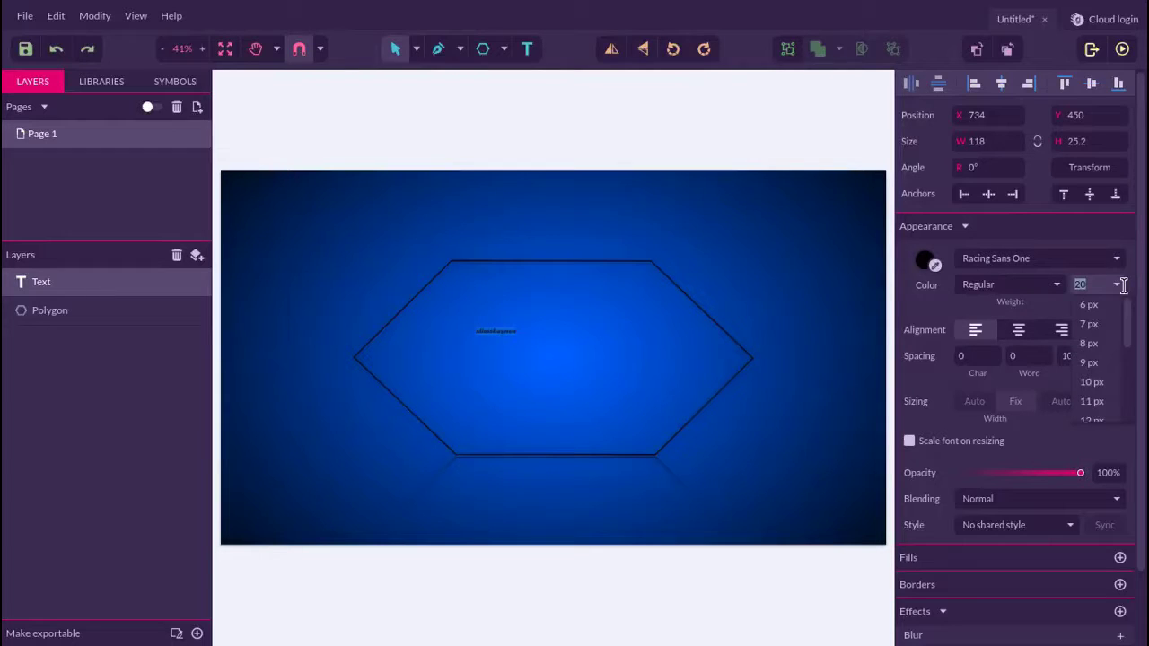
scroll(1133, 339, "down", 5)
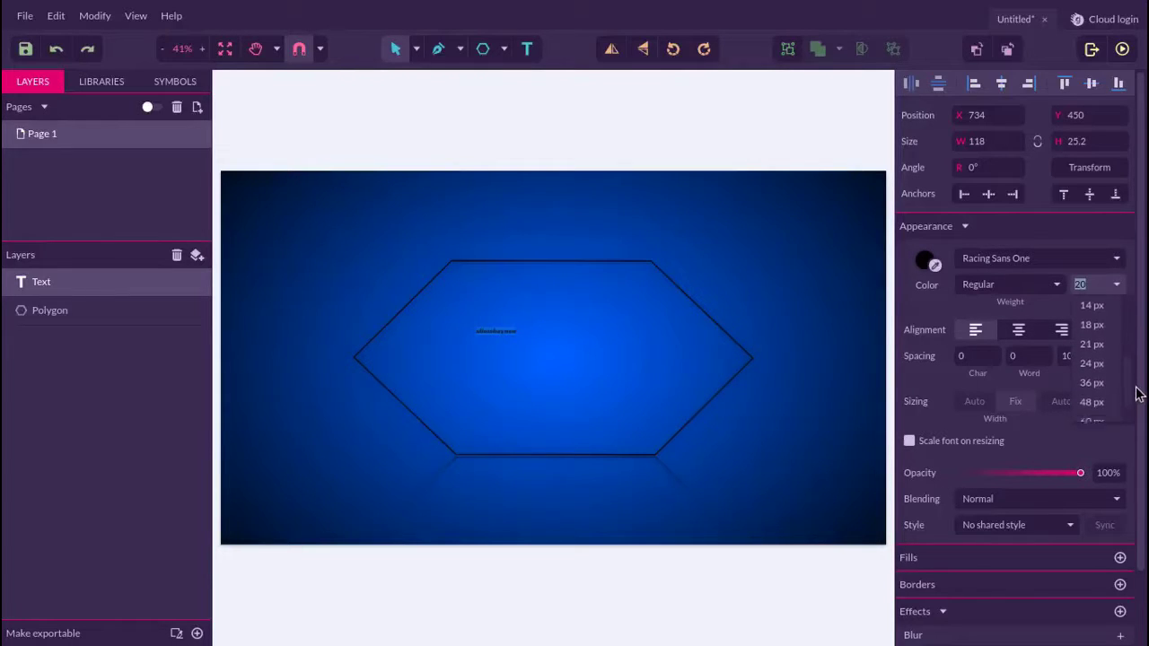
left_click(1110, 398)
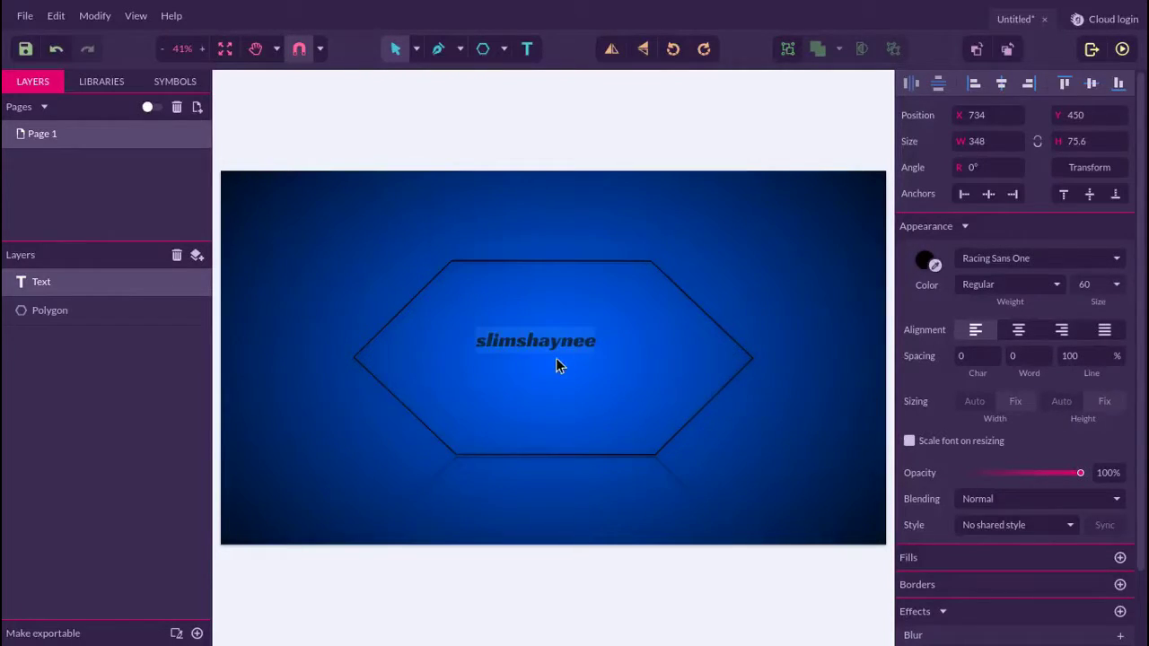
left_click(1118, 285)
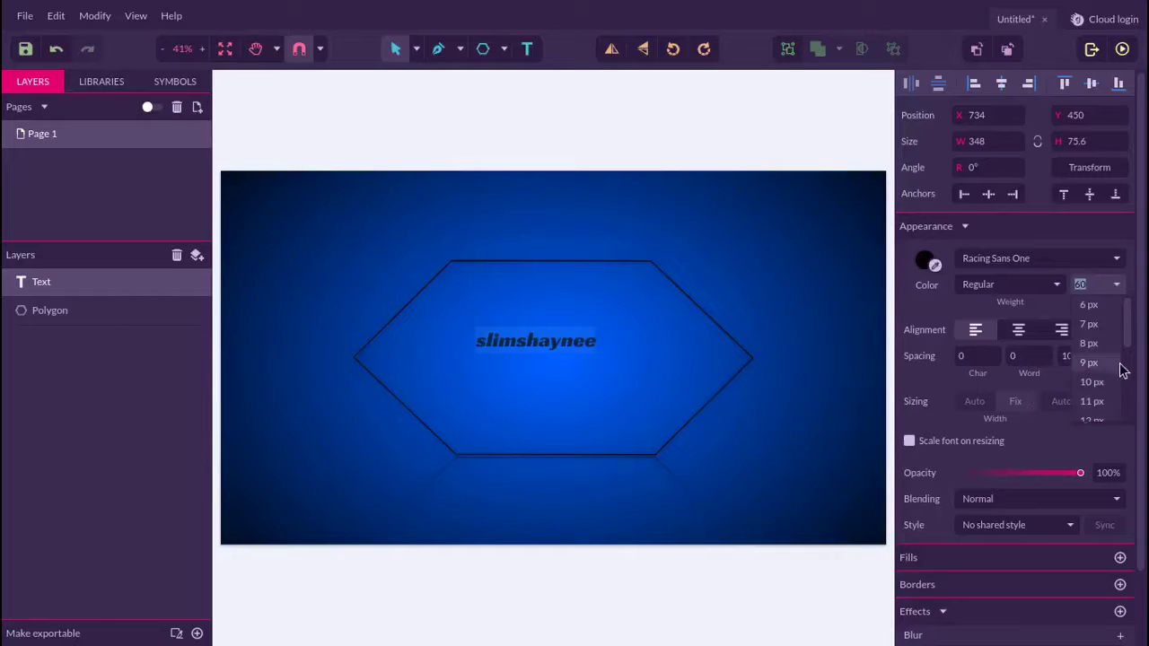
scroll(1122, 359, "down", 5)
left_click(1088, 406)
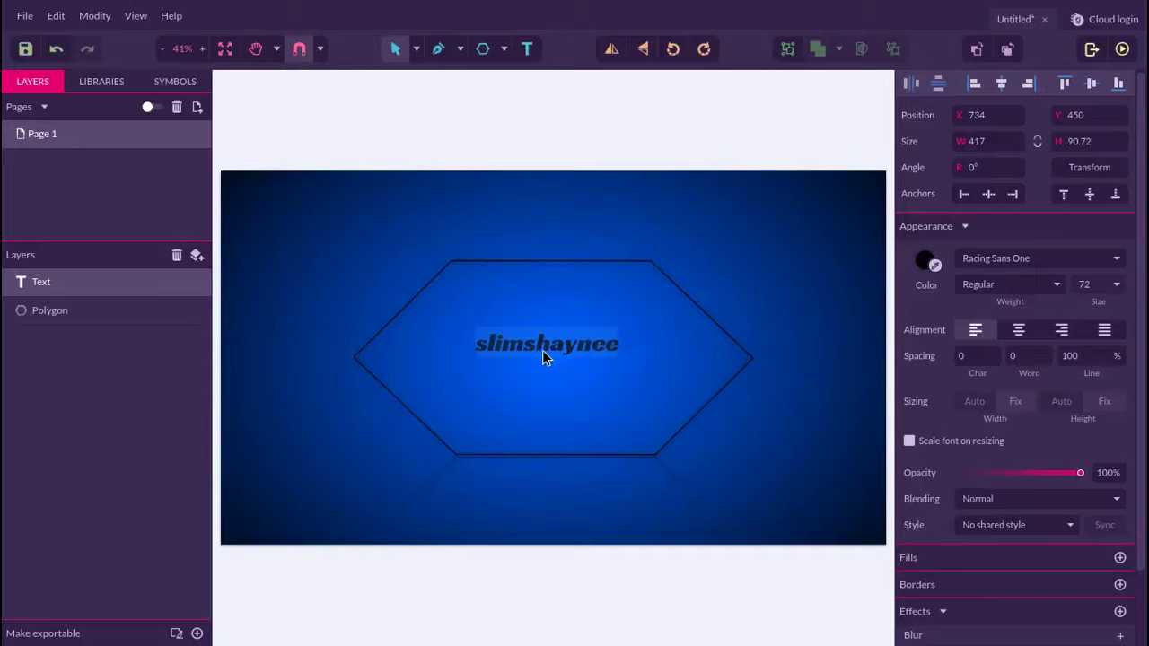
Step: Add a black border of width 3 to the text
scroll(1012, 485, "down", 2)
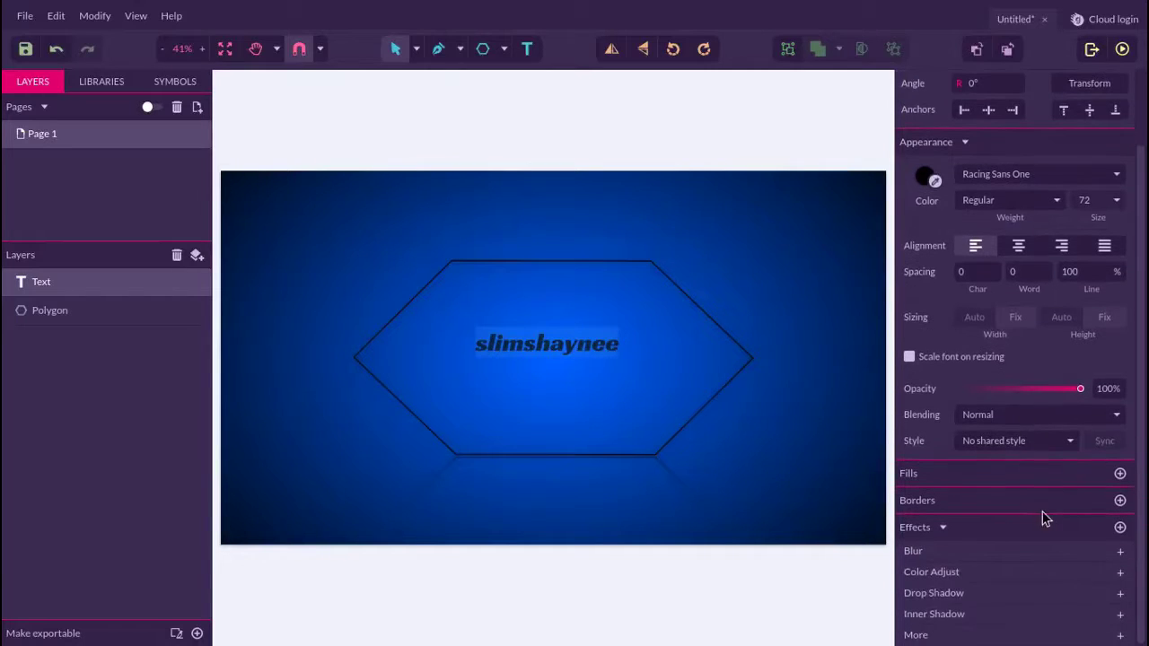
left_click(1120, 501)
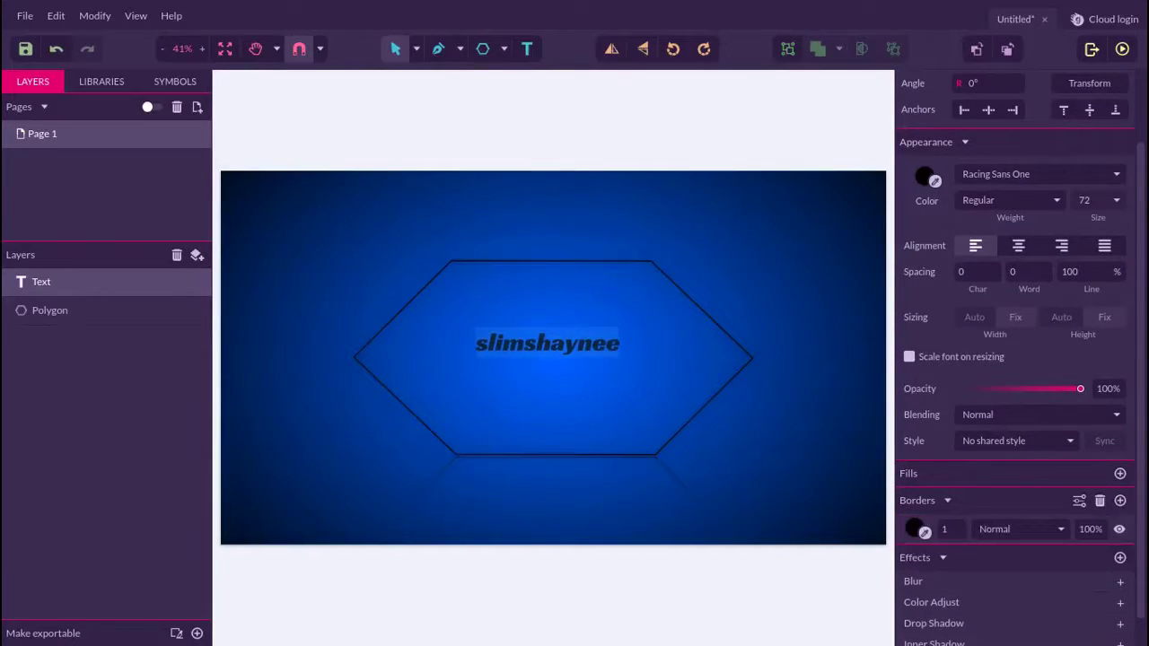
double_click(952, 531)
key("Return")
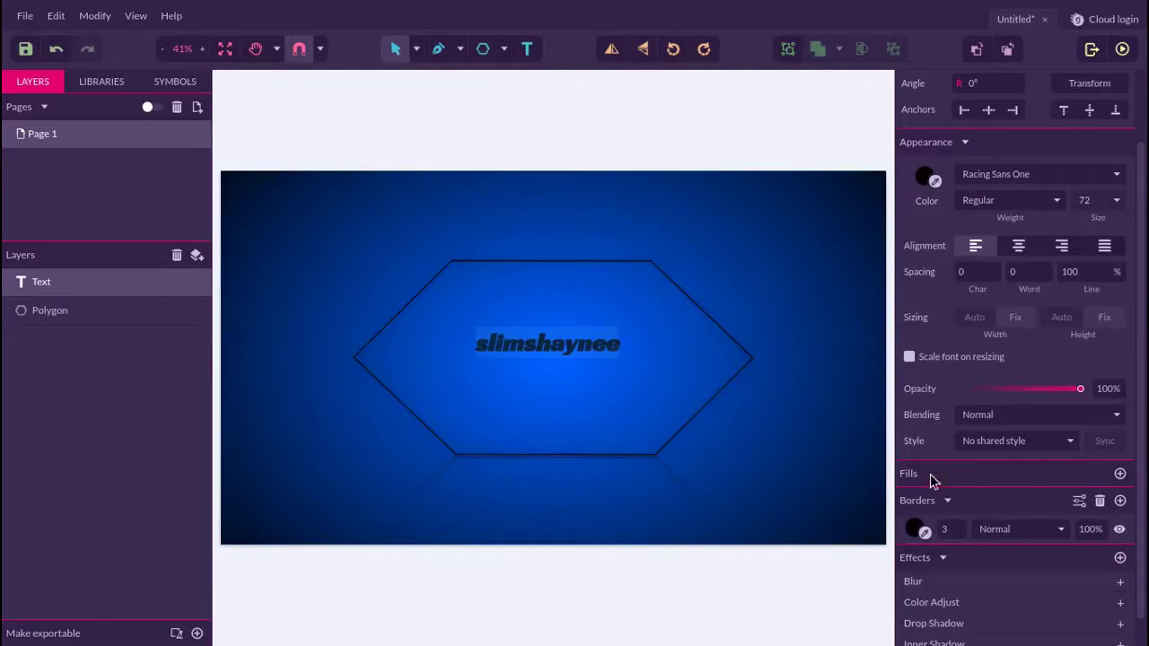
Step: Add a drop shadow to the text with blur 25
scroll(1015, 436, "down", 2)
scroll(988, 539, "down", 1)
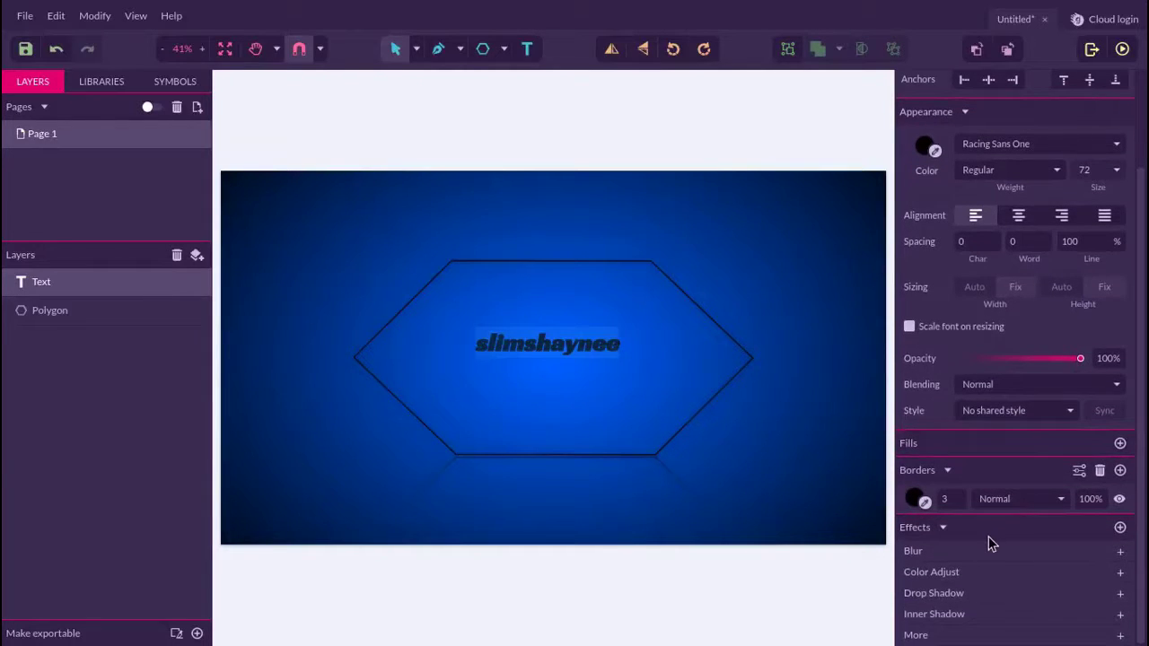
left_click(1120, 593)
scroll(1051, 527, "down", 3)
scroll(1050, 527, "down", 1)
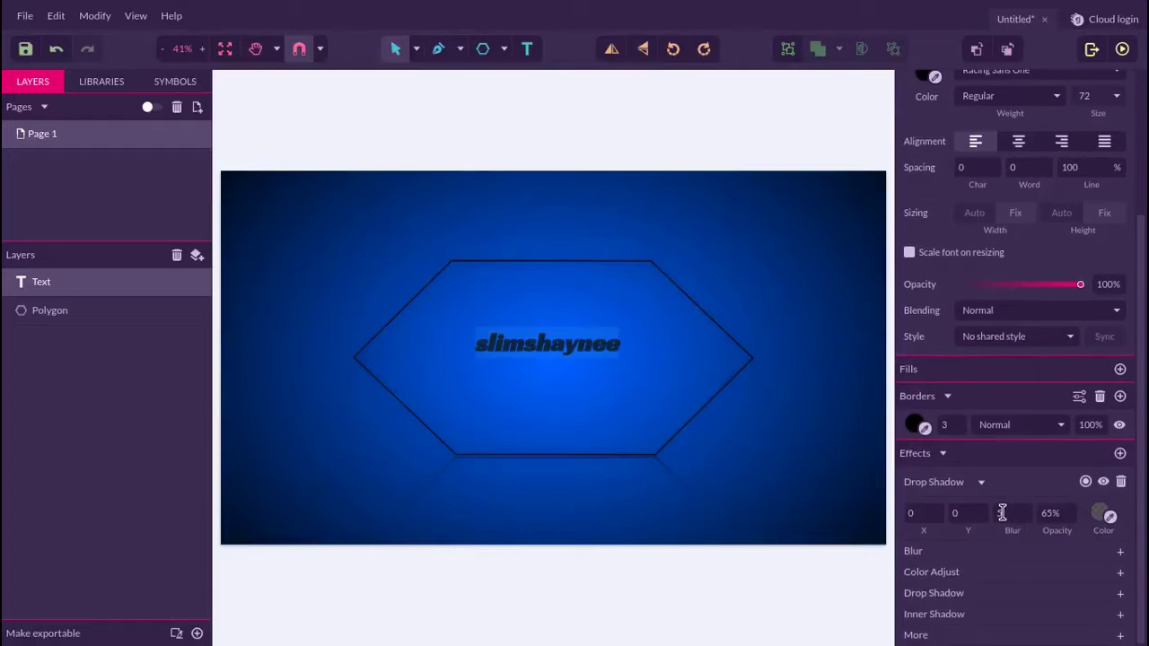
left_click(1002, 512)
type("25")
scroll(1007, 366, "up", 6)
scroll(1004, 358, "up", 1)
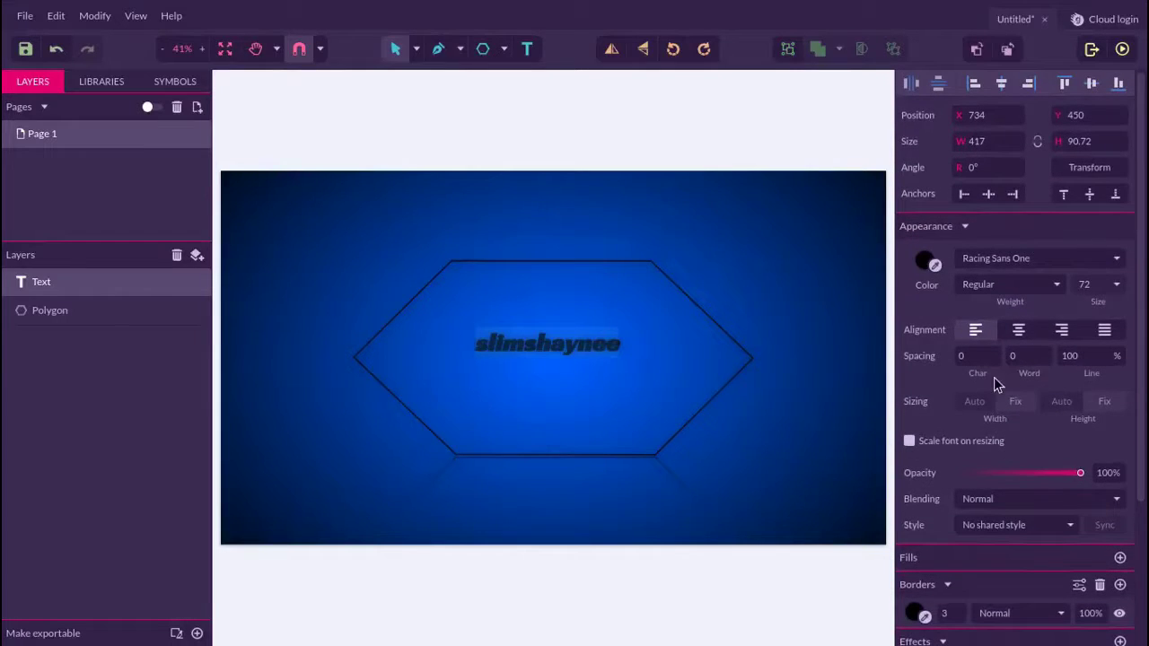
Step: Eyedrop the blue background colour into the text's fill colour
left_click(935, 267)
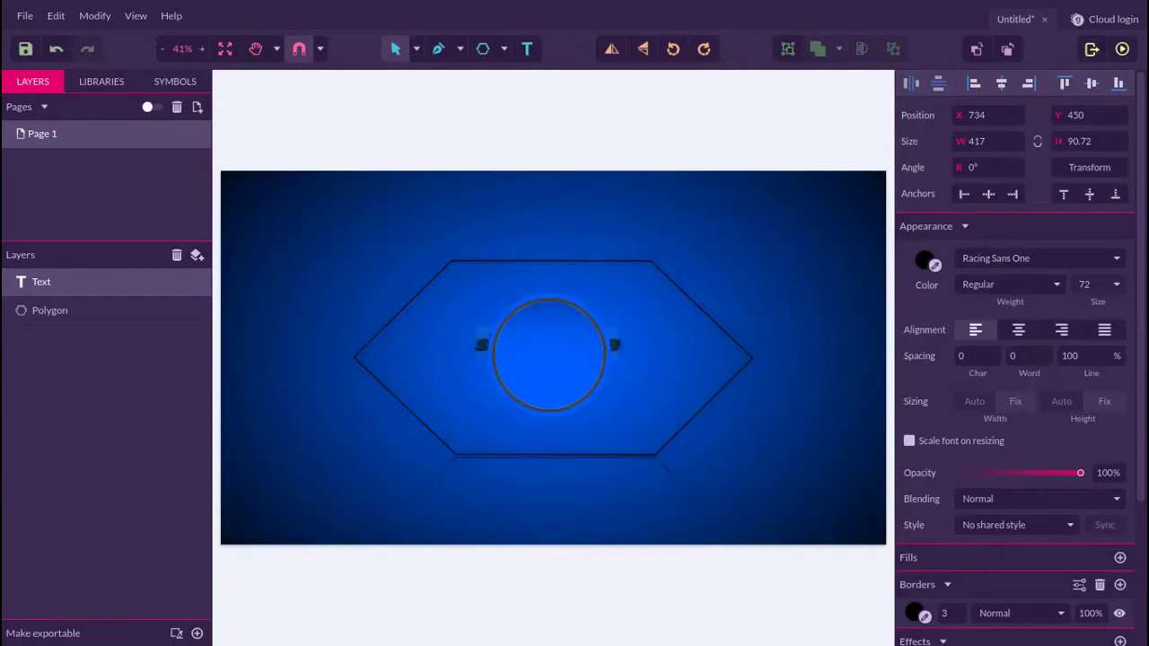
left_click(551, 359)
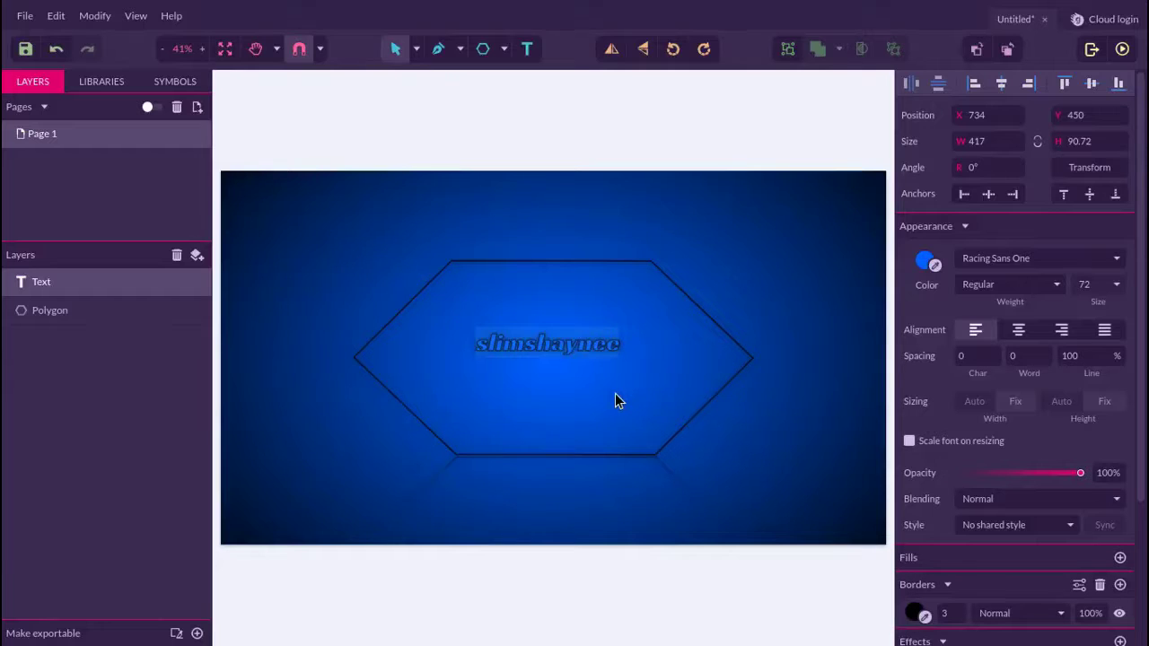
scroll(959, 553, "down", 4)
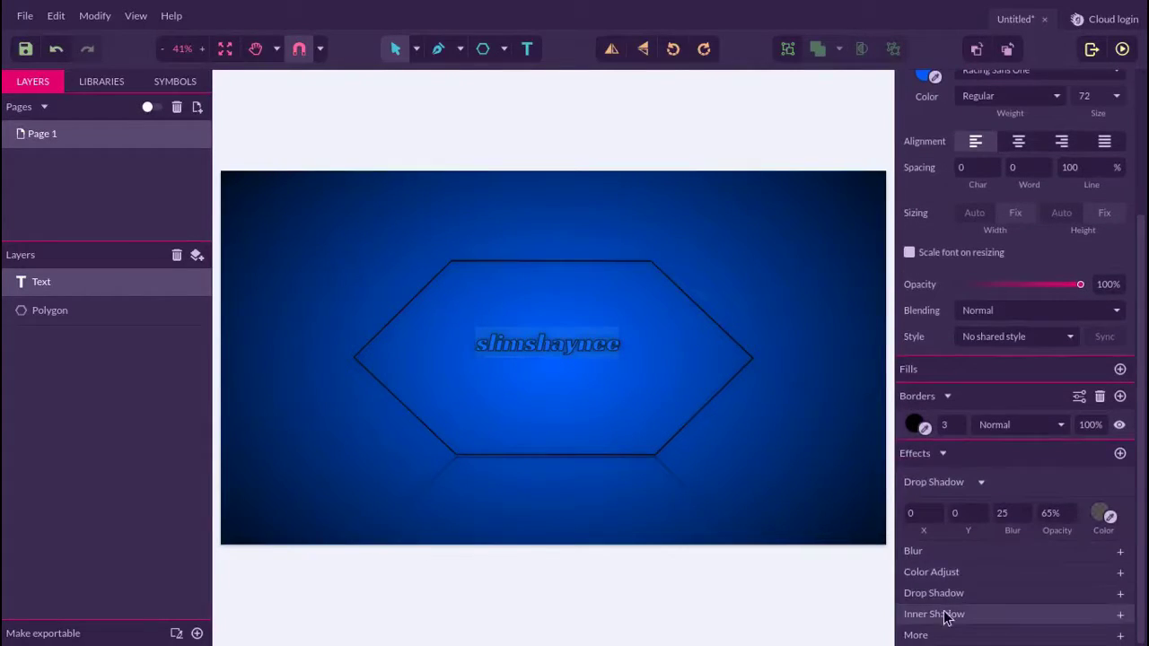
Step: Apply the Mirror effect from the Most Used gallery to the text, then leave text editing
left_click(1120, 635)
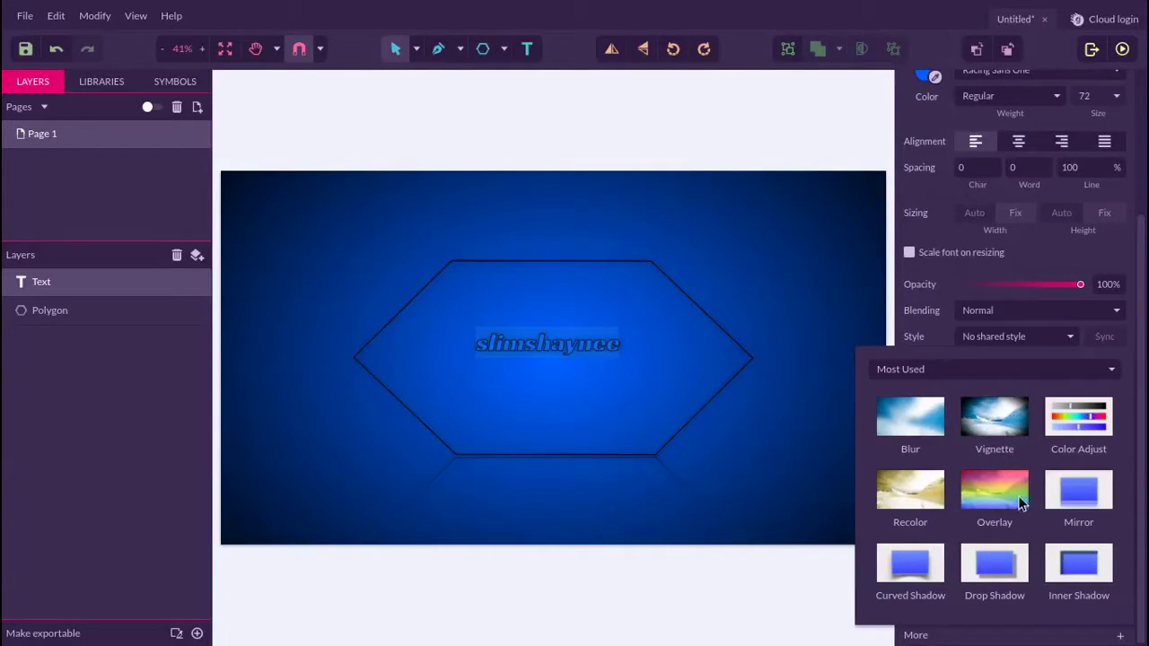
left_click(1085, 492)
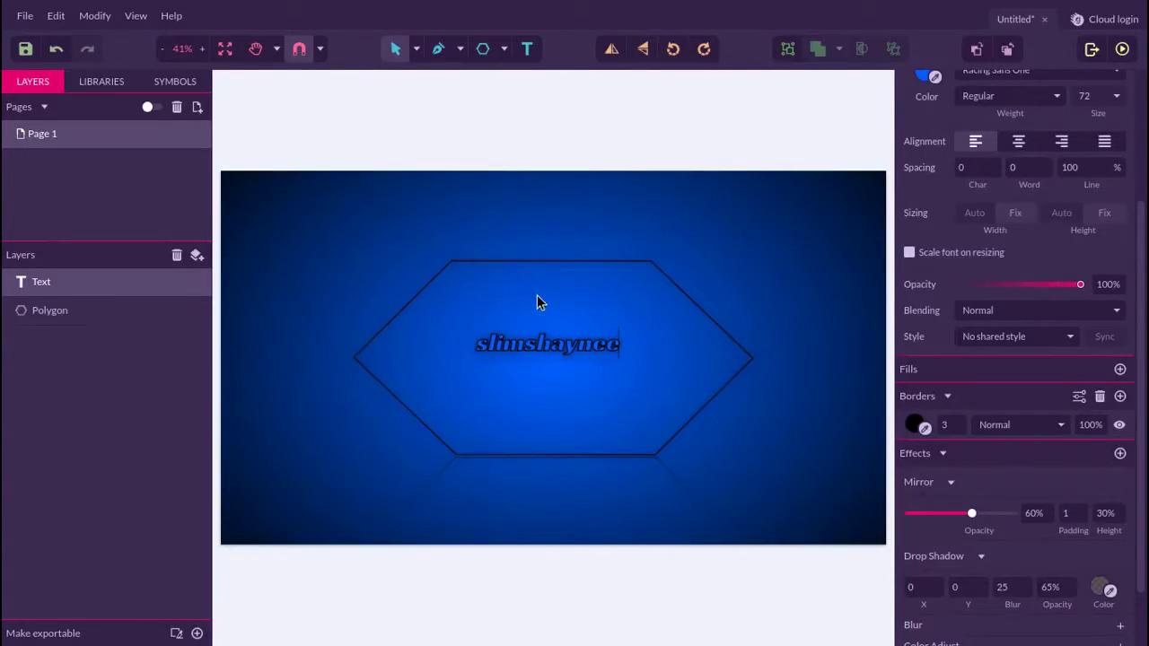
key("Escape")
key("Escape")
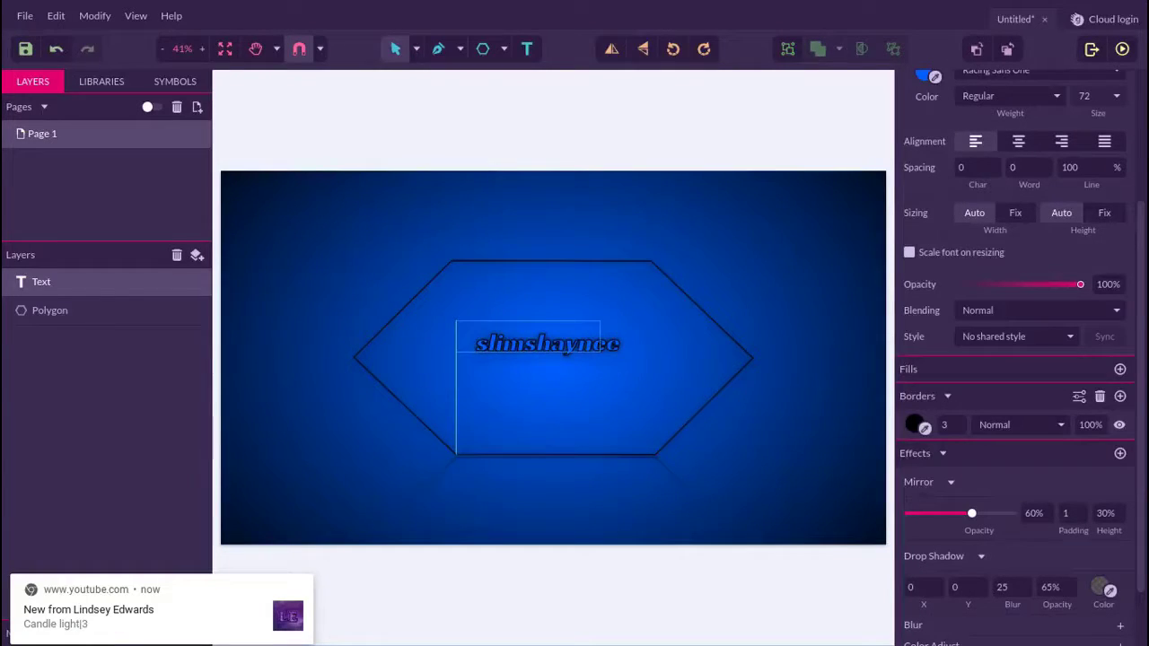
left_click(530, 337)
left_click(302, 586)
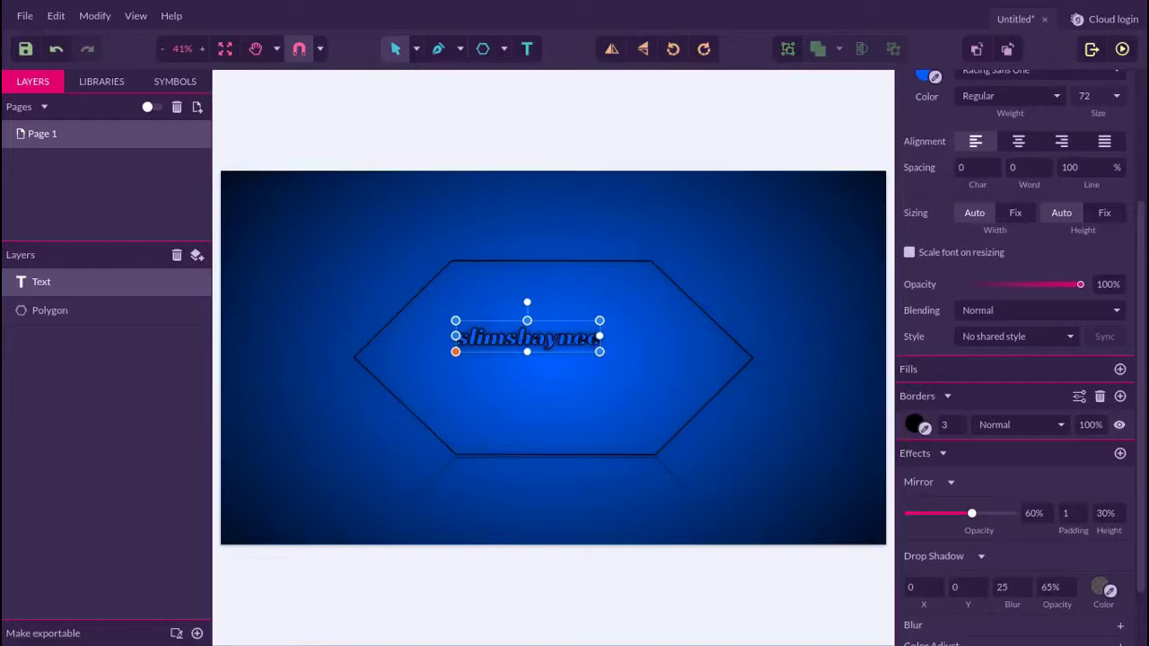
left_click_drag(530, 337, 518, 338)
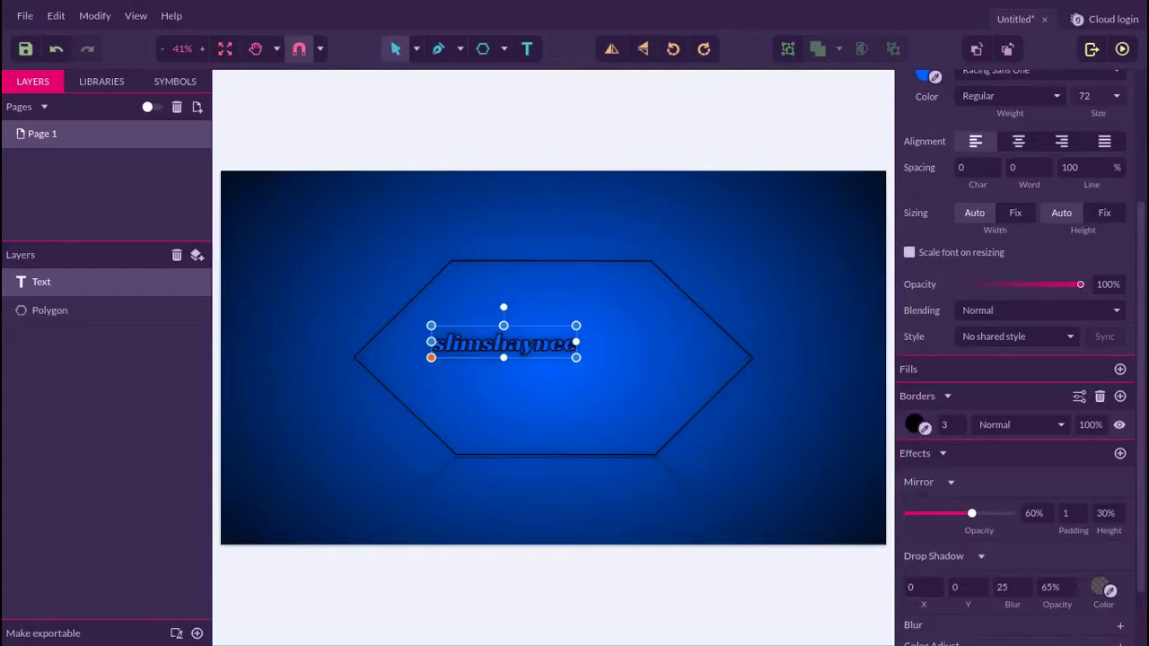
left_click_drag(519, 338, 518, 328)
key("Escape")
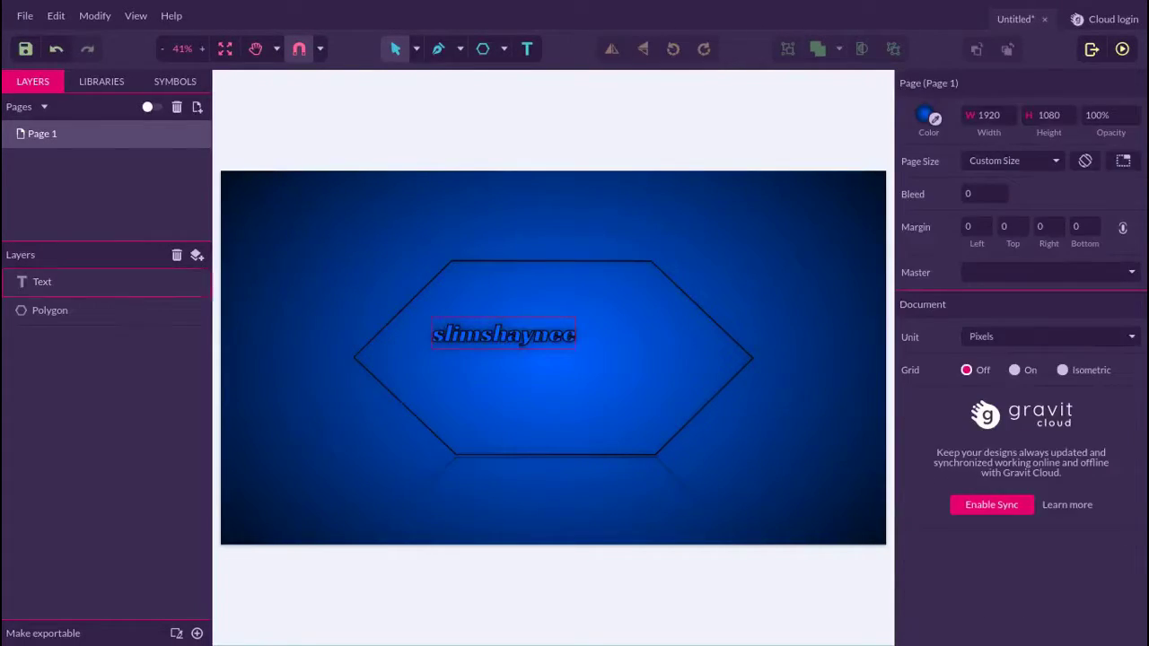
left_click(503, 334)
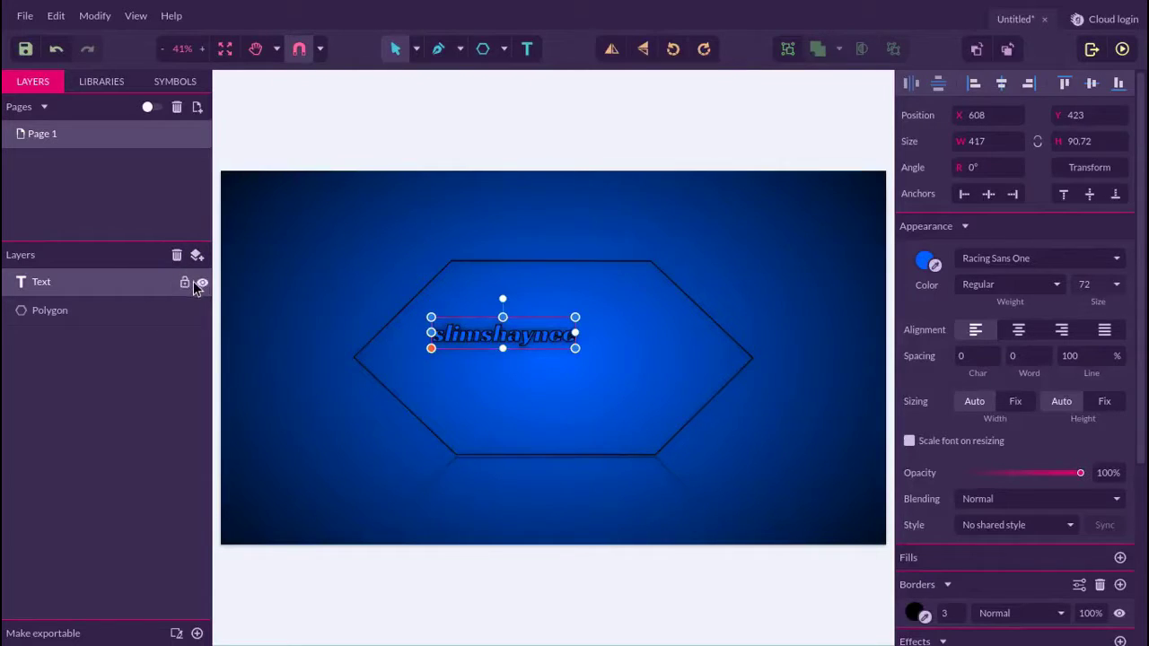
right_click(158, 283)
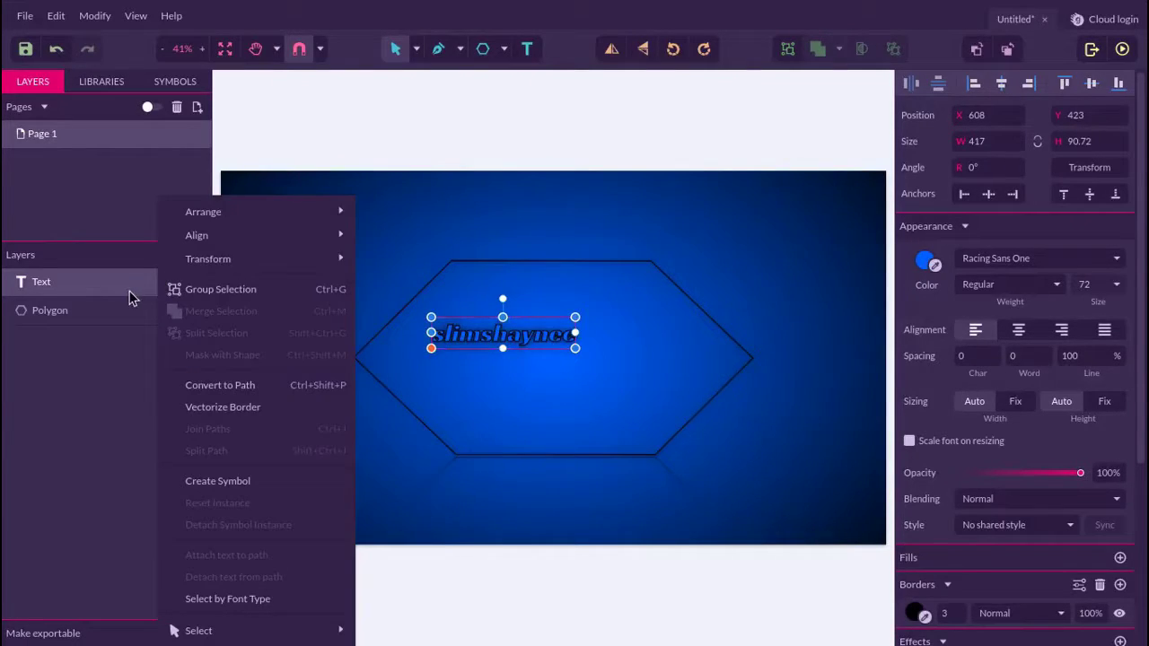
left_click(98, 488)
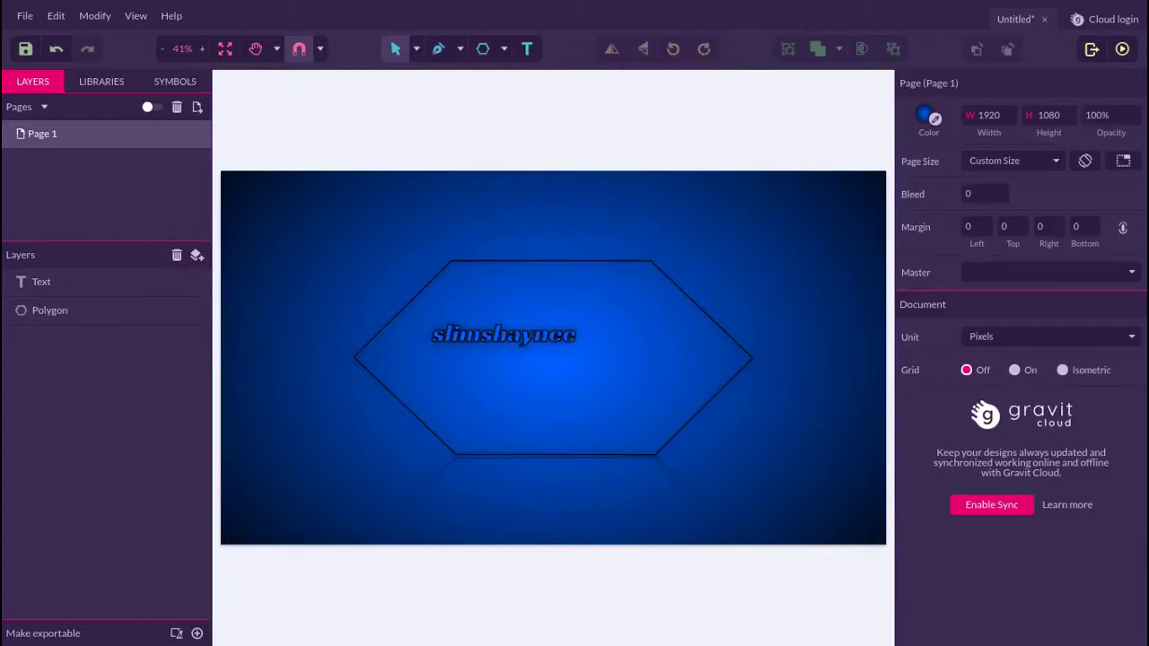
left_click(99, 282)
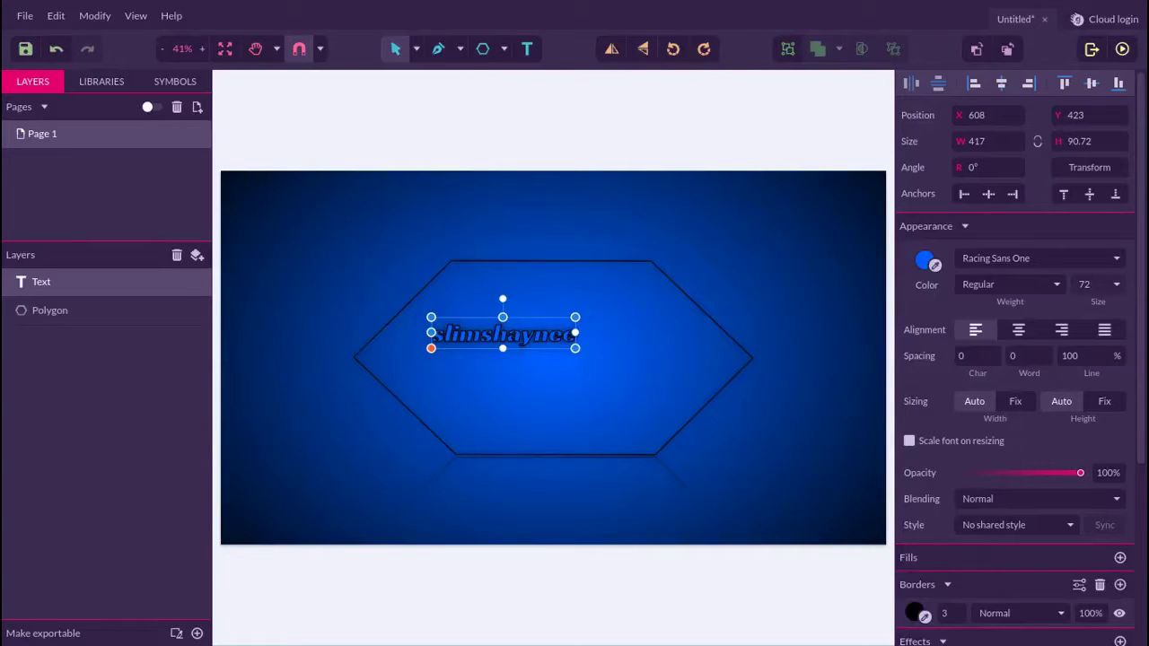
Step: Duplicate the slimshaynee text, change the copy to 'gaming', and drag it beside the first line
key("ctrl+z")
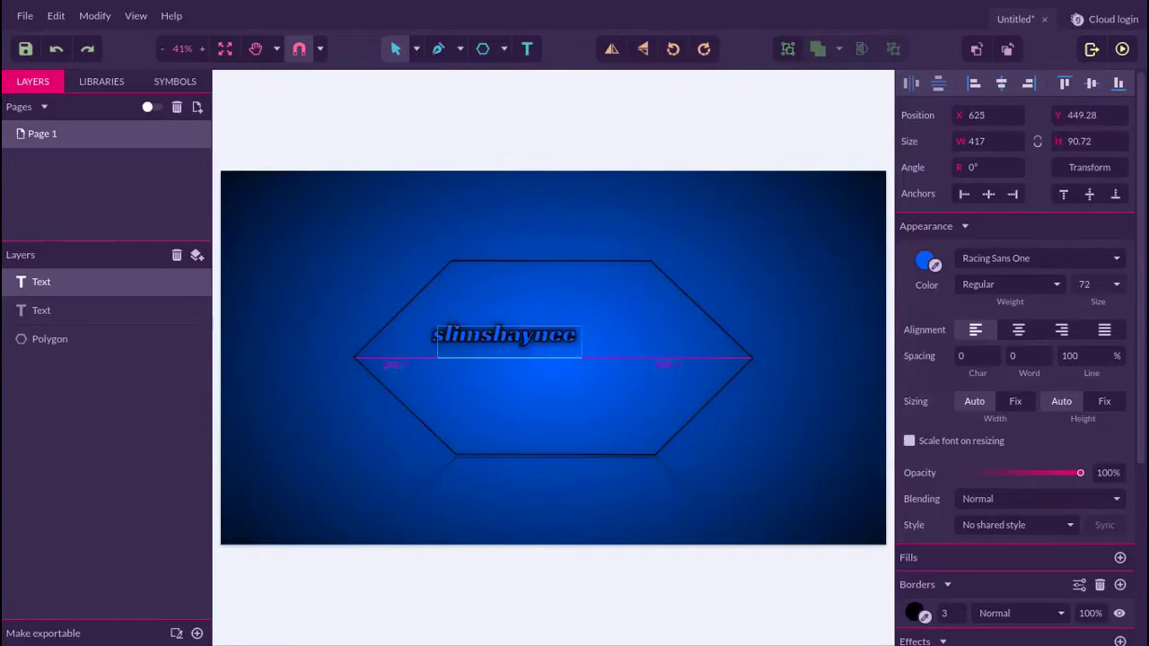
key("ctrl+shift+z")
double_click(566, 395)
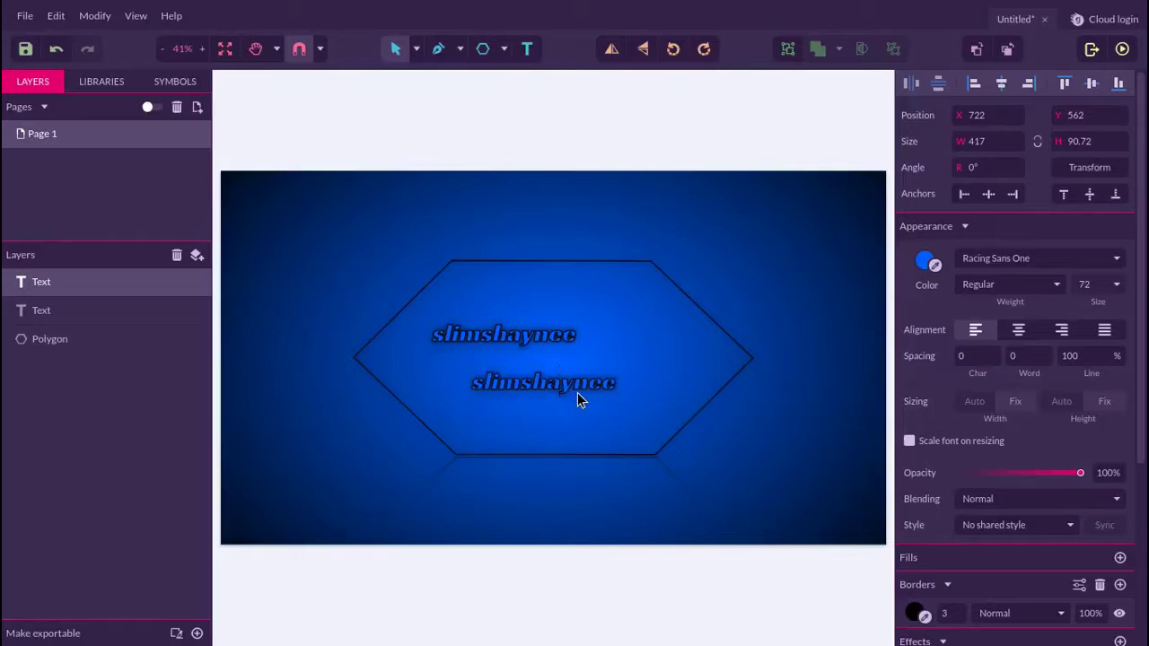
key("BackSpace")
key("BackSpace")
key("BackSpace")
key("BackSpace")
key("BackSpace")
key("BackSpace")
key("BackSpace")
key("BackSpace")
key("BackSpace")
key("BackSpace")
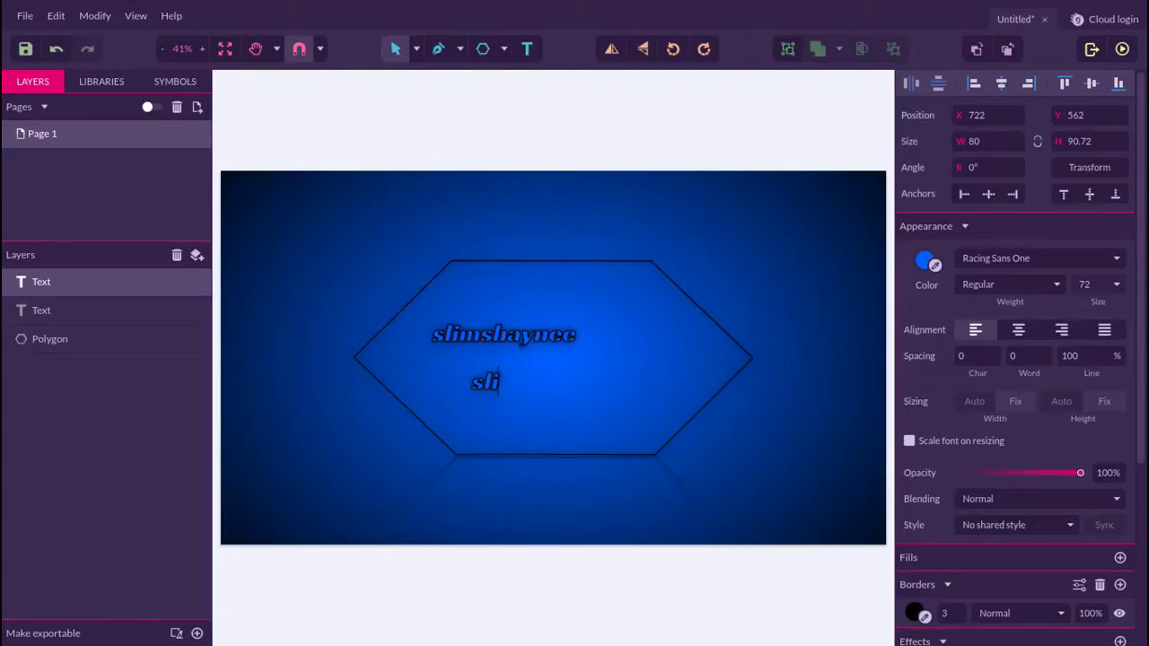
key("BackSpace")
type("gaming")
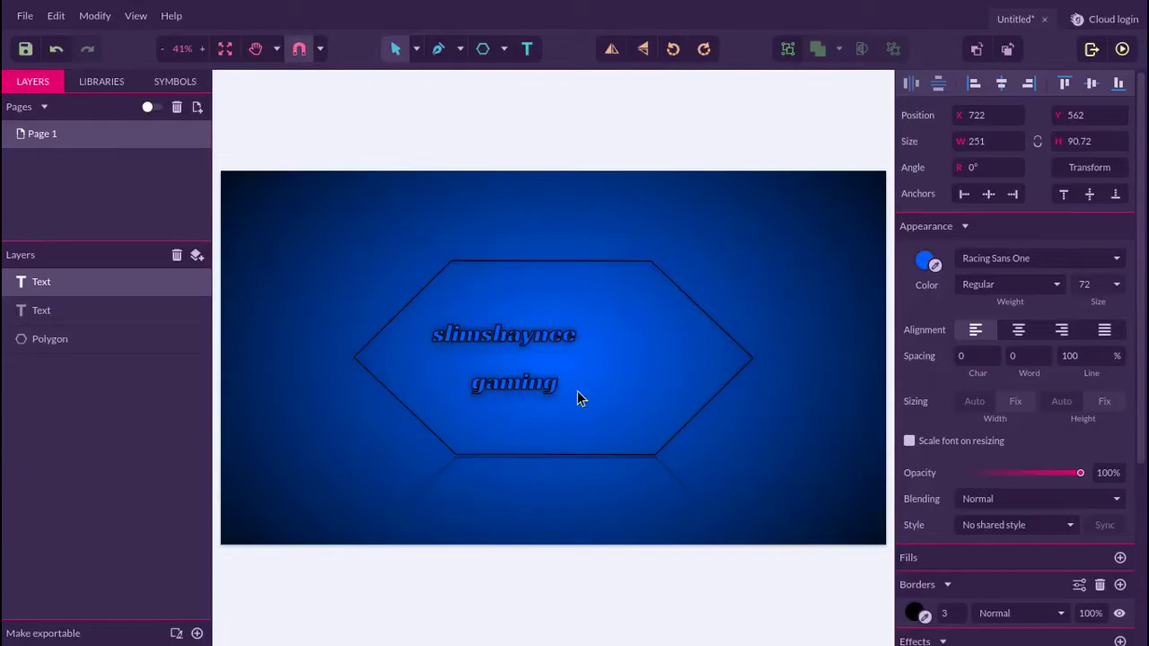
left_click(514, 383)
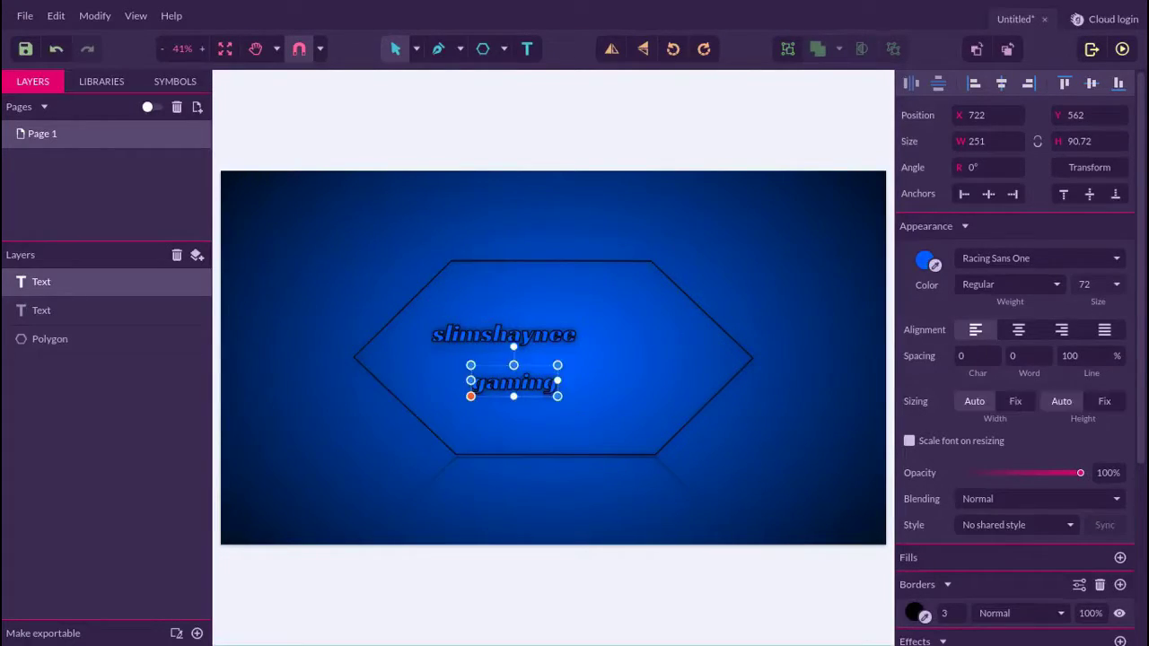
left_click_drag(515, 382, 636, 360)
Step: Try centring 'gaming' on the hexagon, then drag it right beneath the end of slimshaynee
right_click(636, 359)
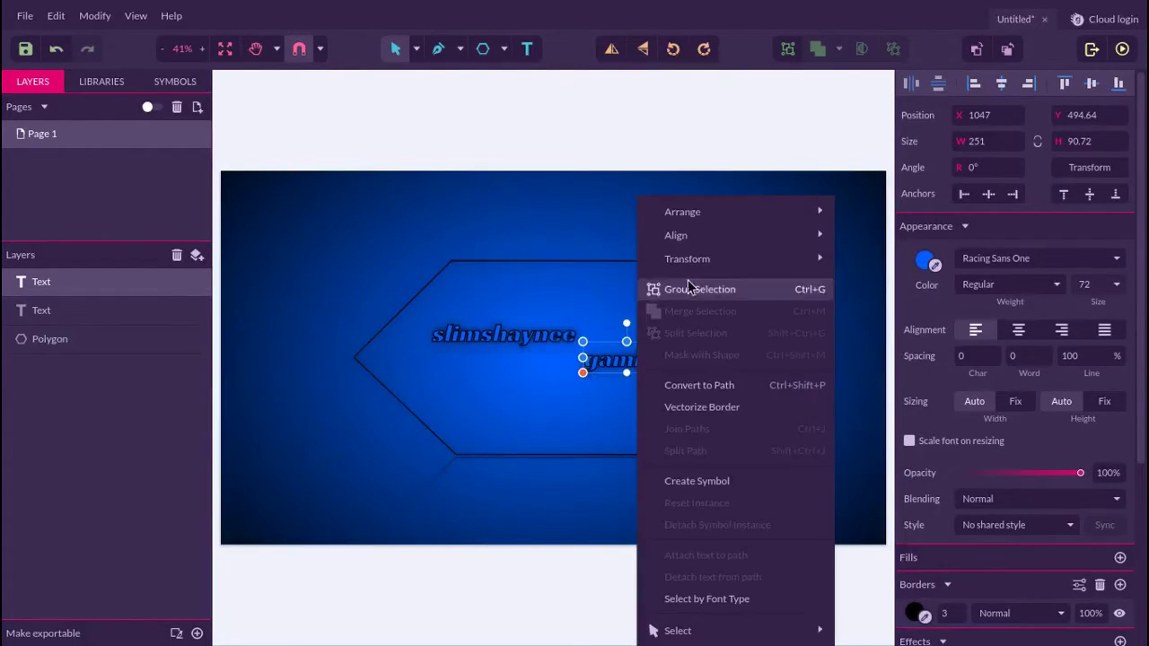
mouse_move(700, 238)
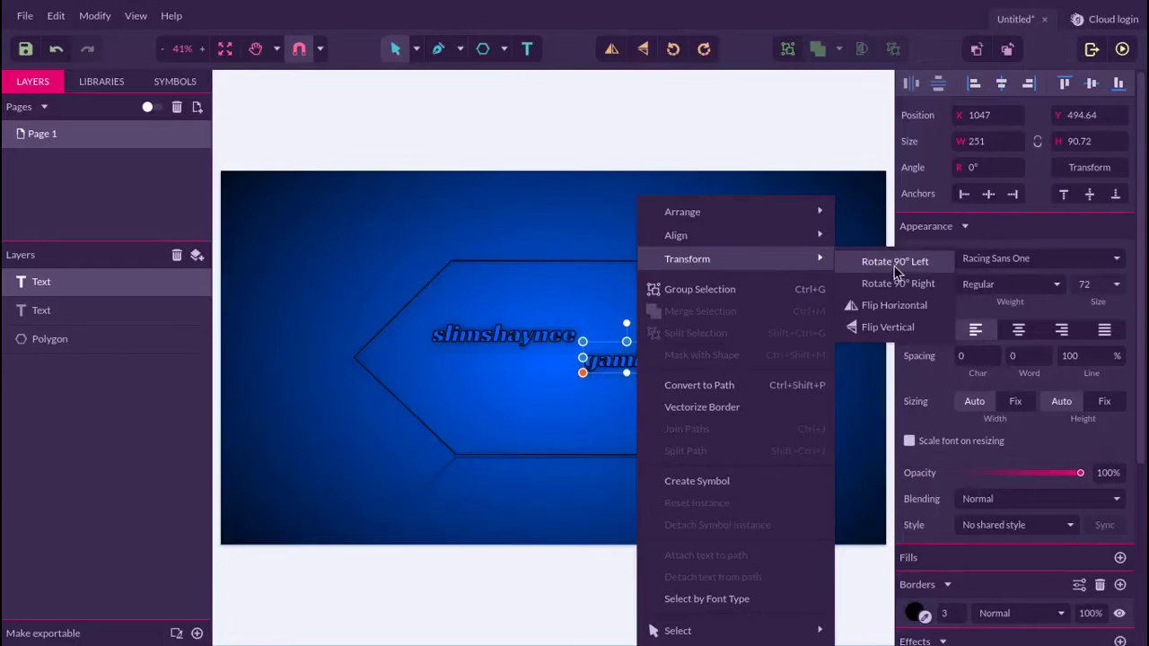
left_click(886, 260)
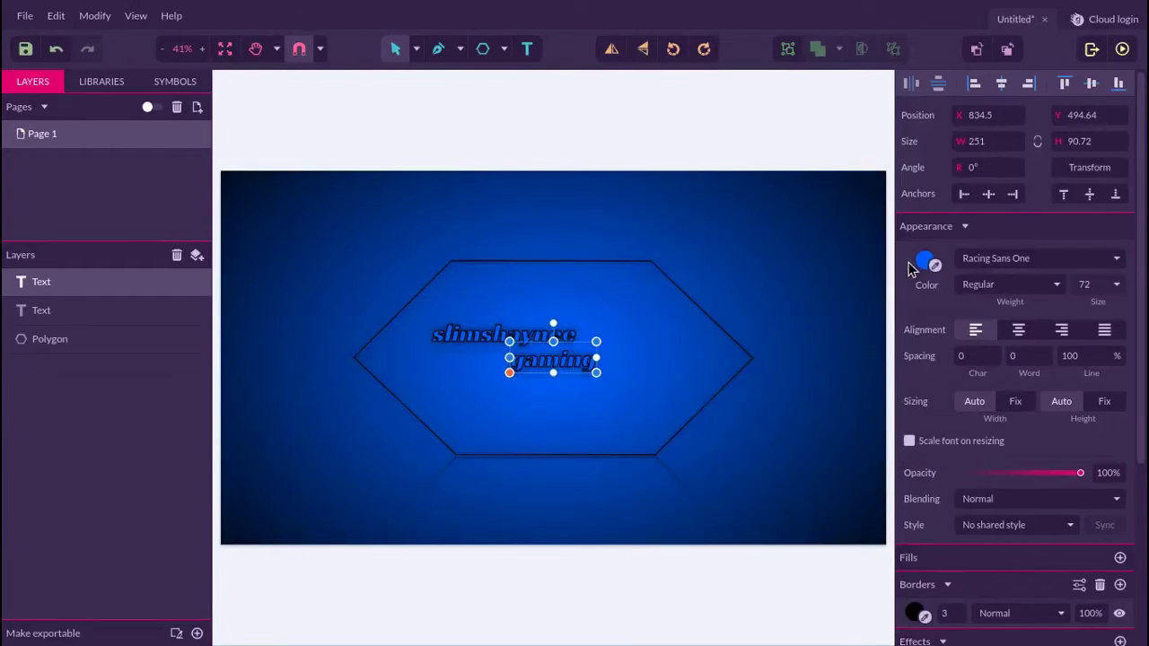
right_click(578, 367)
mouse_move(748, 236)
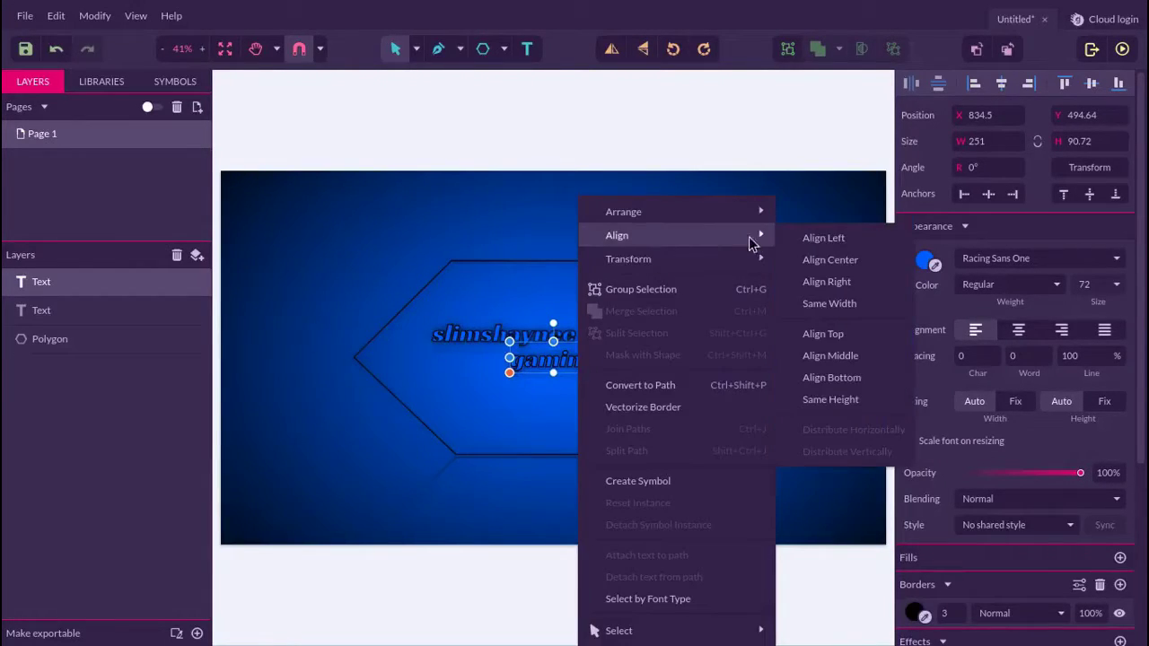
left_click(859, 355)
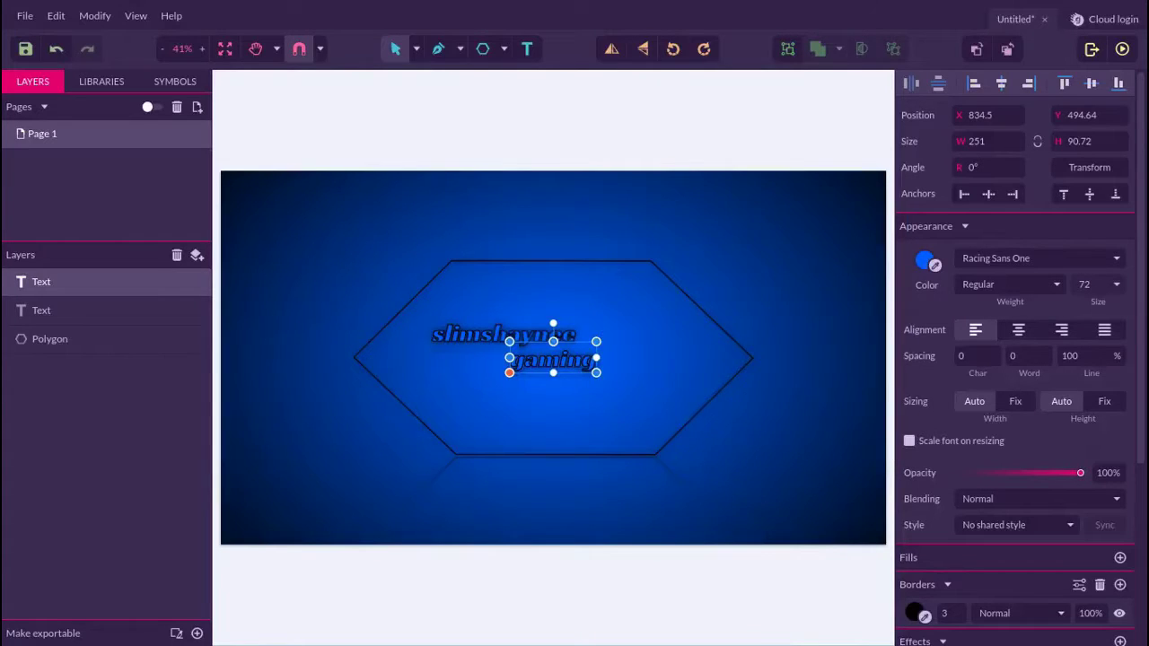
right_click(555, 366)
left_click(803, 260)
left_click_drag(553, 359, 621, 359)
key("Escape")
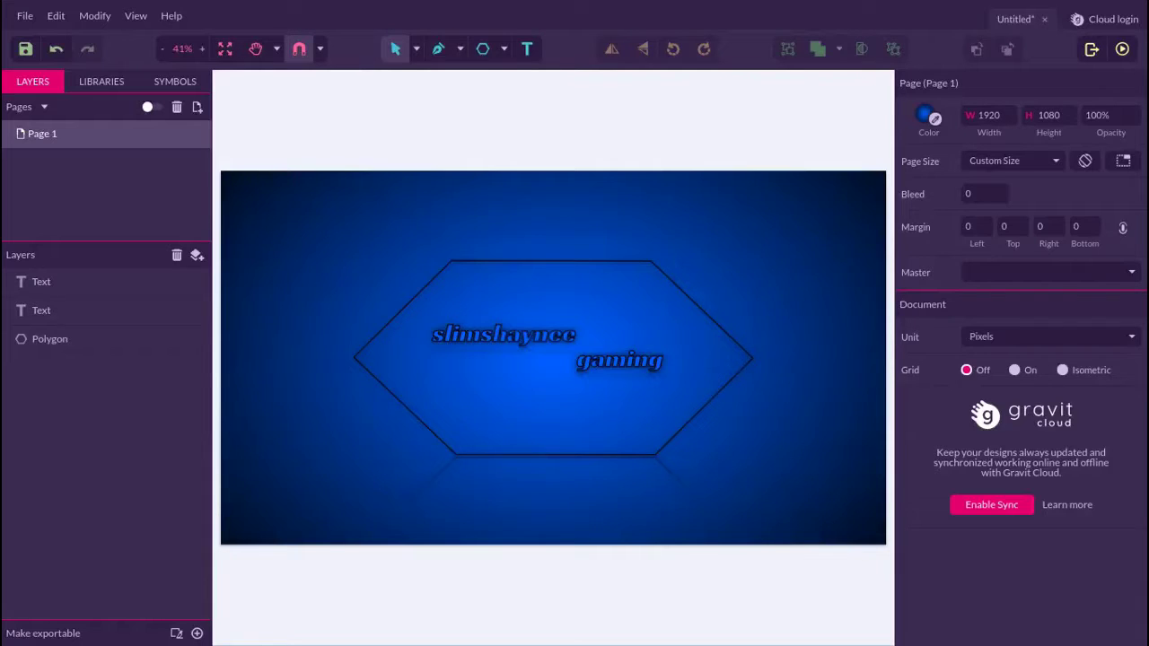
Step: Set export options: Retina Display on, page-colour background, JPEG format at 1x
left_click(1091, 51)
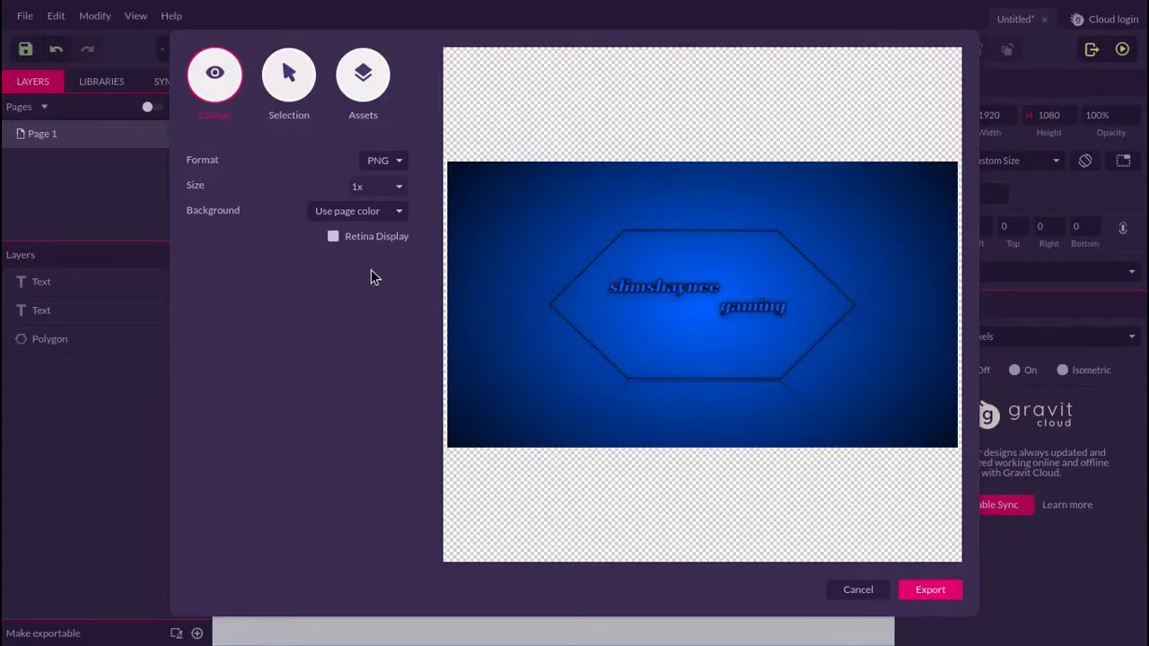
left_click(332, 237)
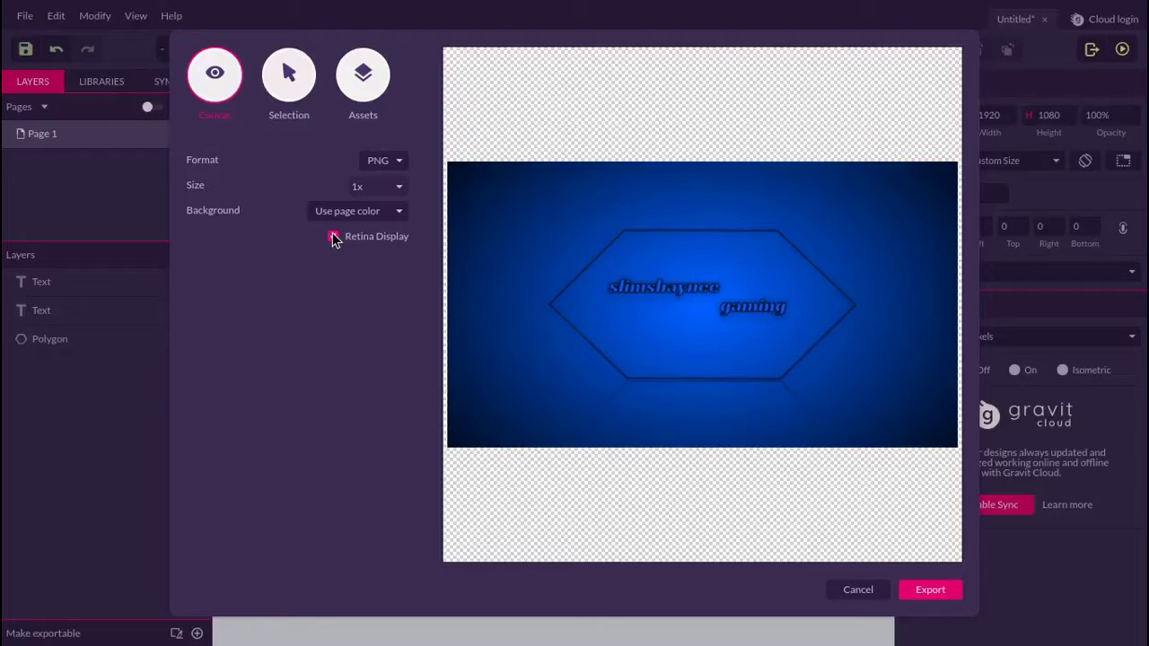
left_click(380, 213)
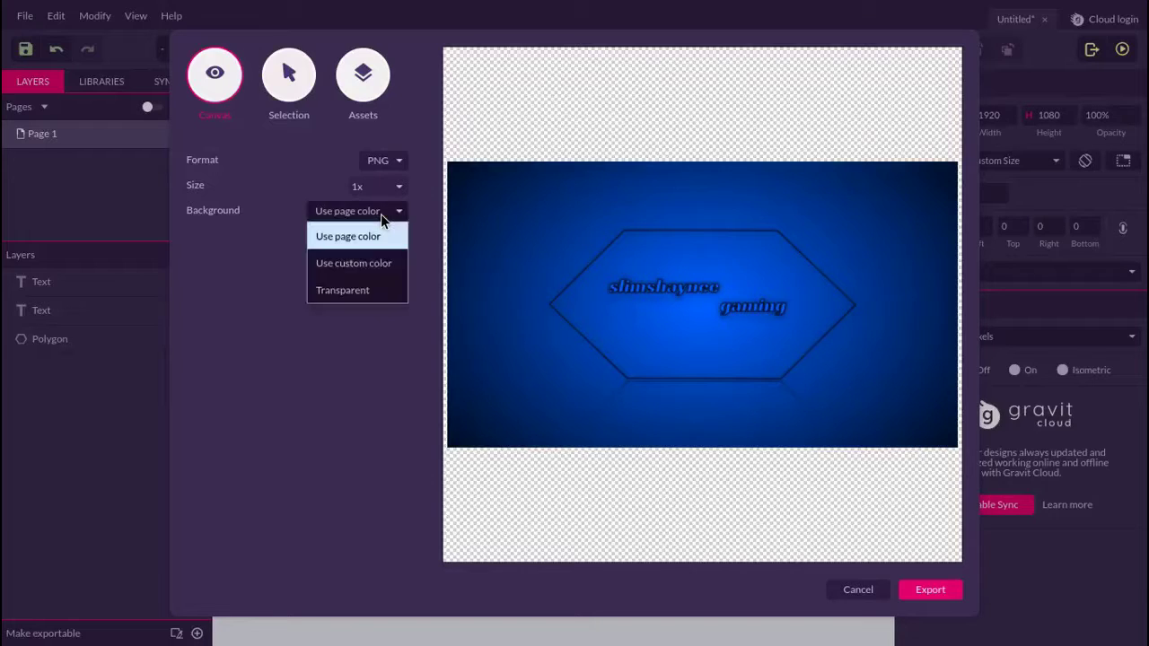
left_click(375, 359)
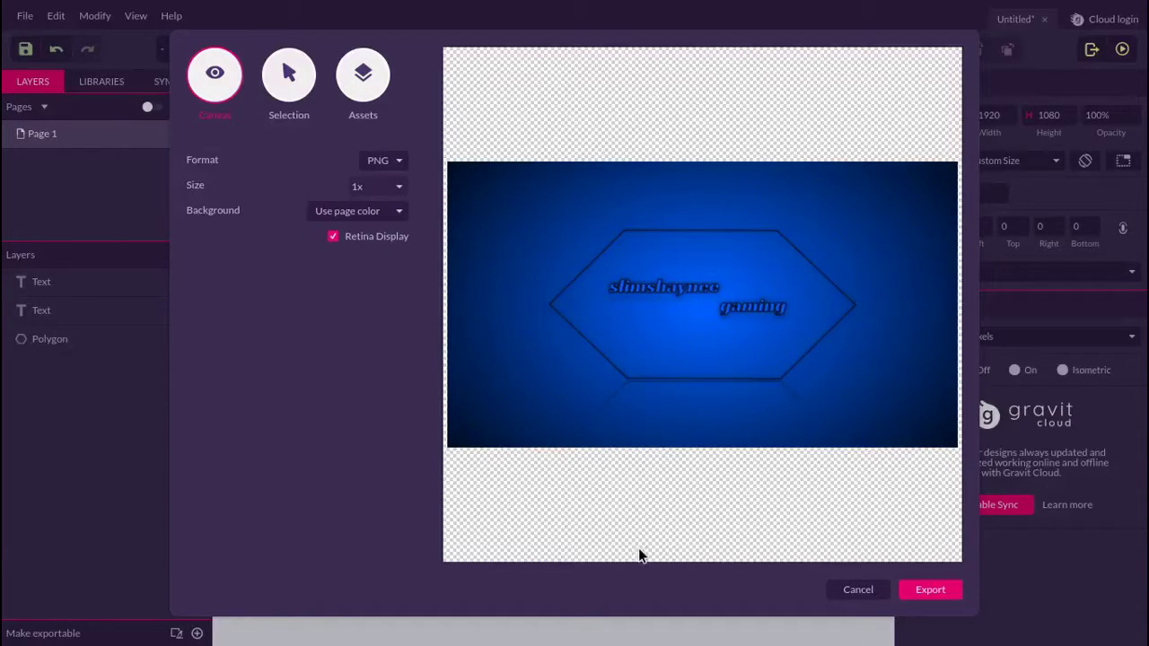
left_click(392, 159)
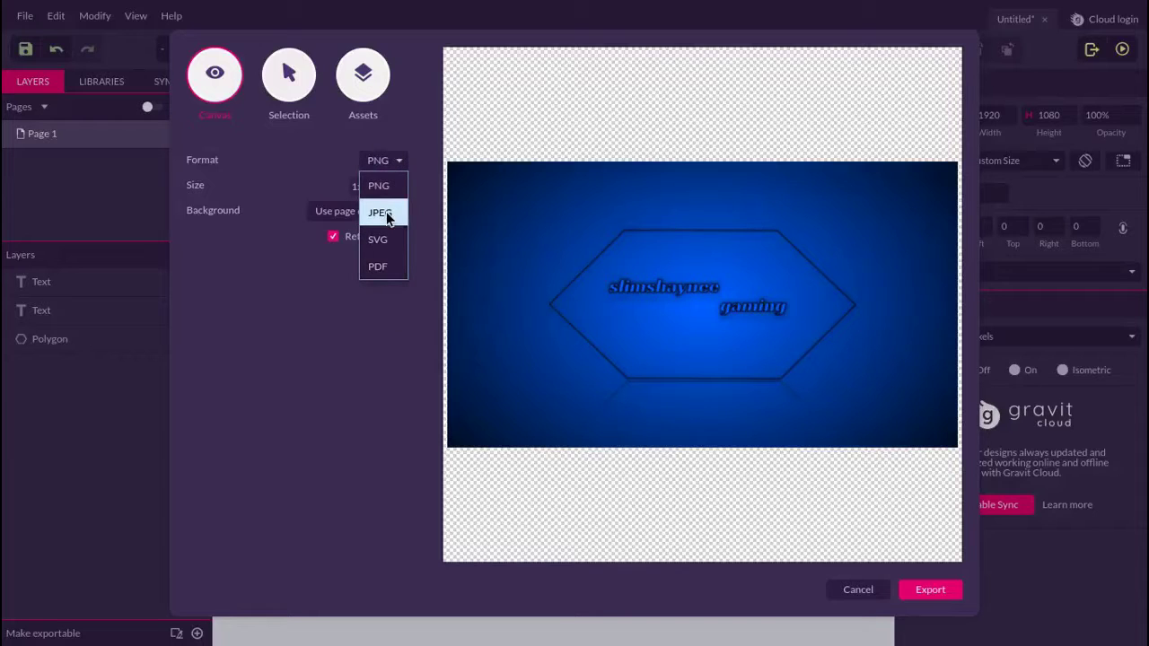
left_click(388, 219)
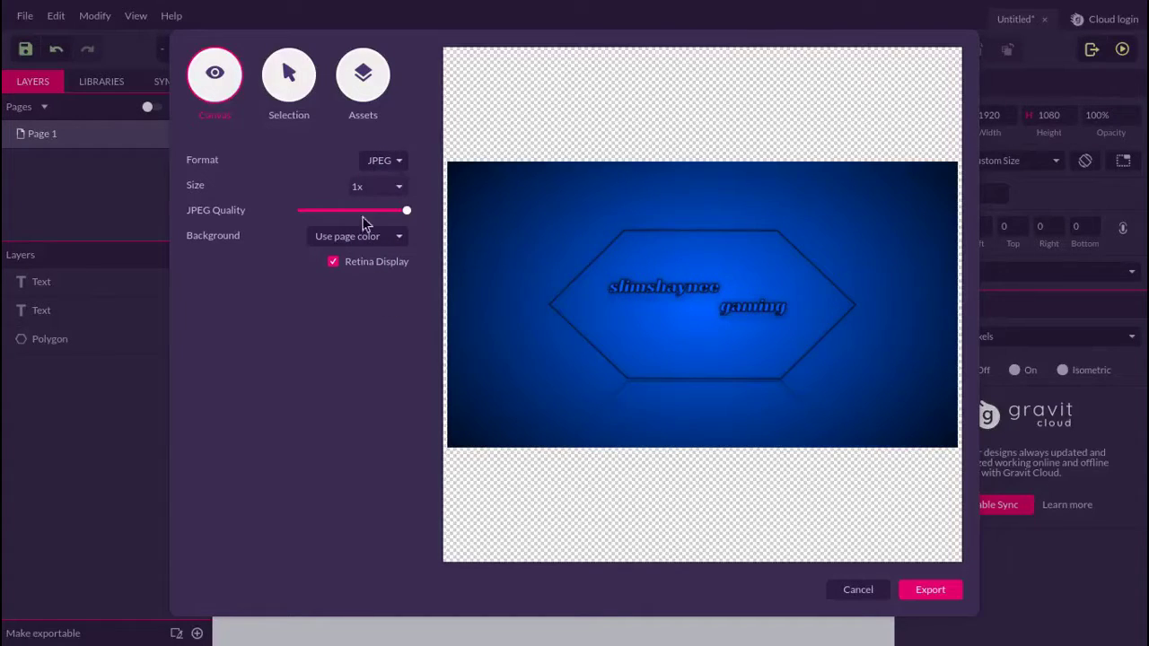
left_click(400, 187)
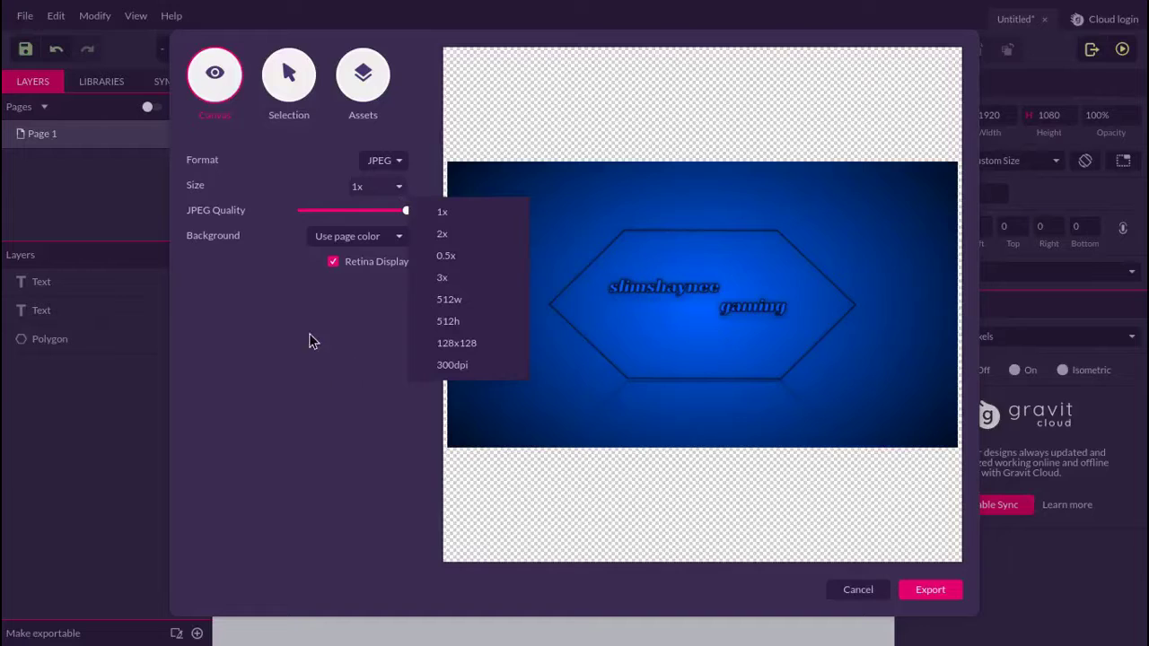
left_click(453, 215)
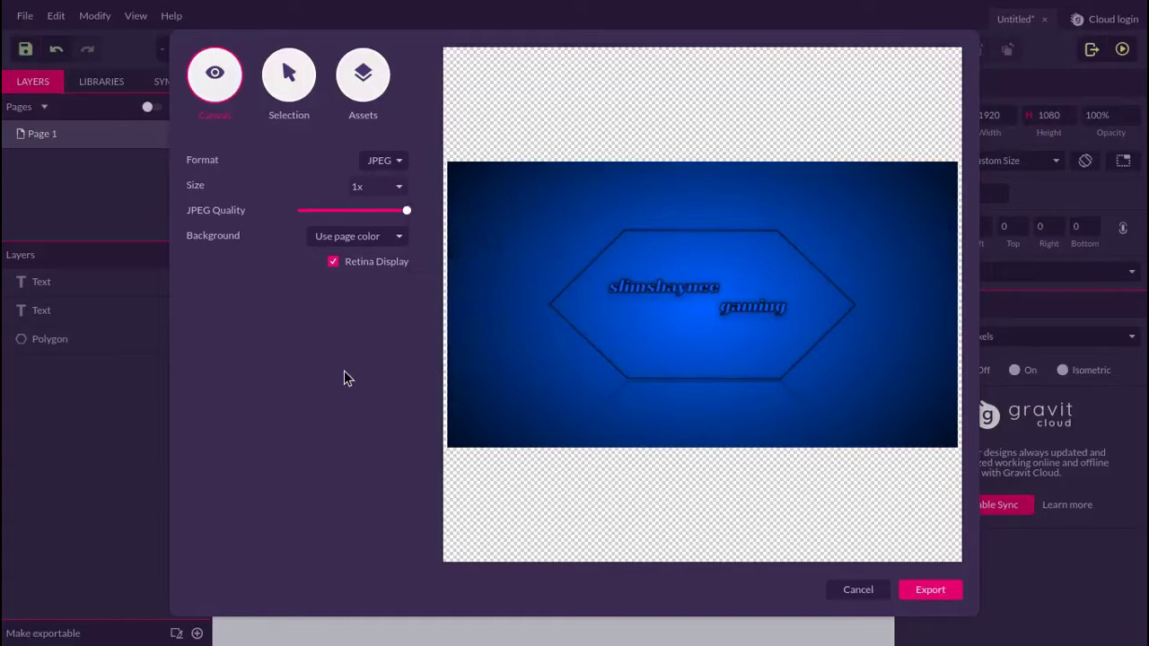
Step: Export the banner and save it as ytEX in Downloads
left_click(930, 591)
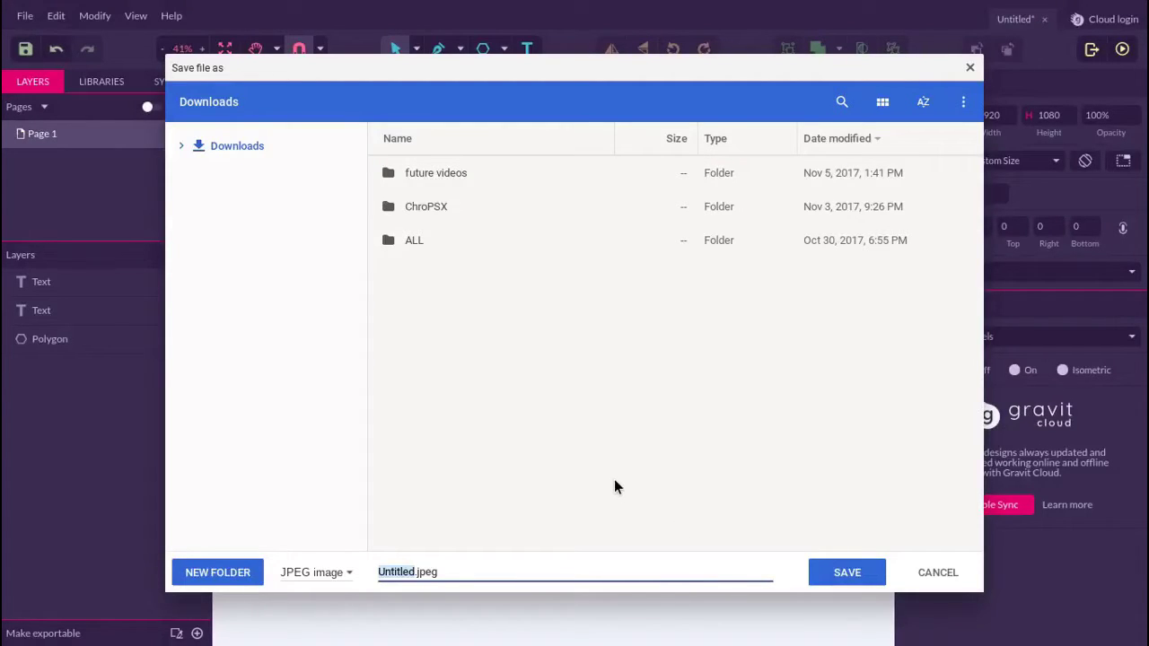
key("BackSpace")
type("ytEX")
left_click(845, 574)
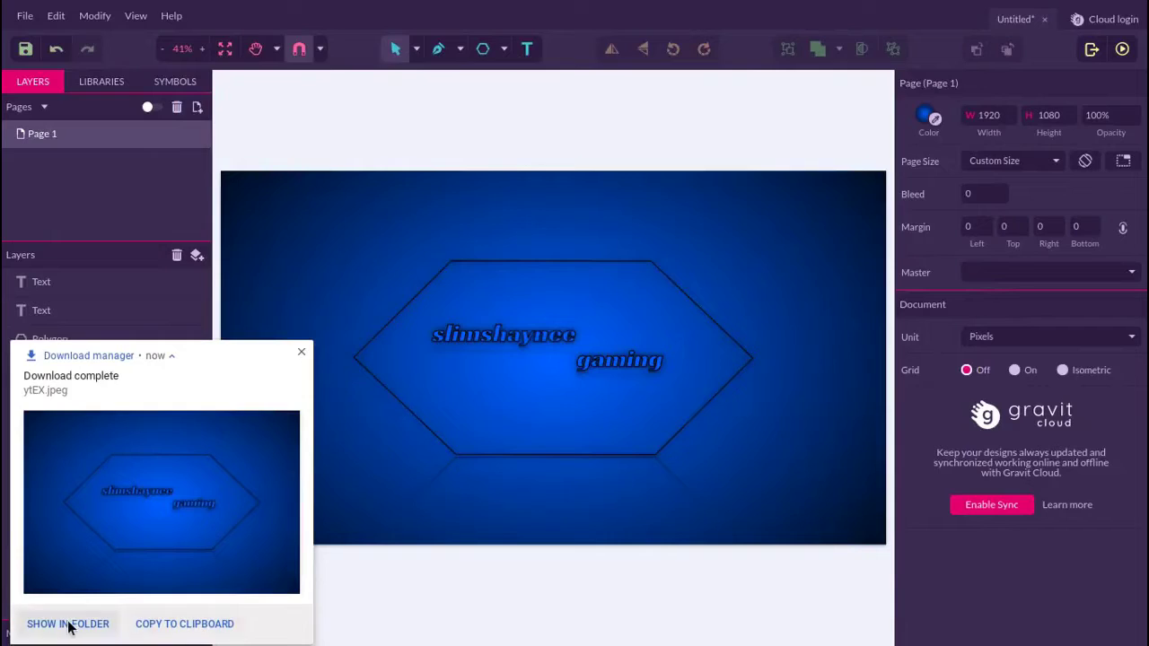
Step: Locate the exported ytEX.jpeg in the Downloads folder and open it for viewing
left_click(68, 624)
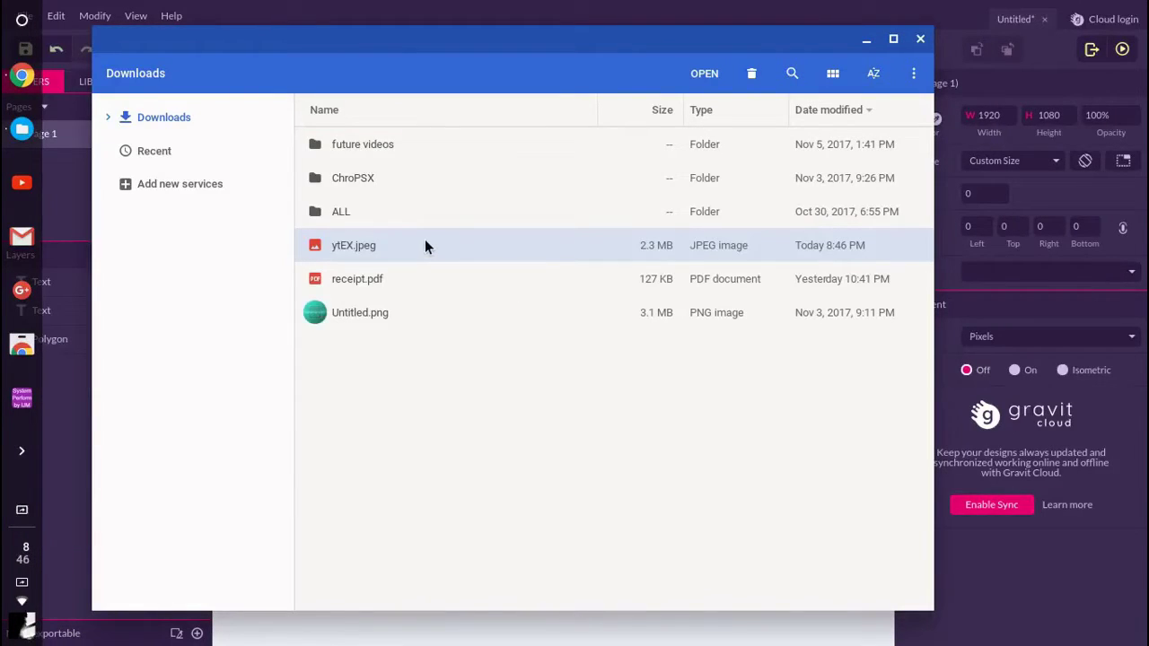
double_click(420, 246)
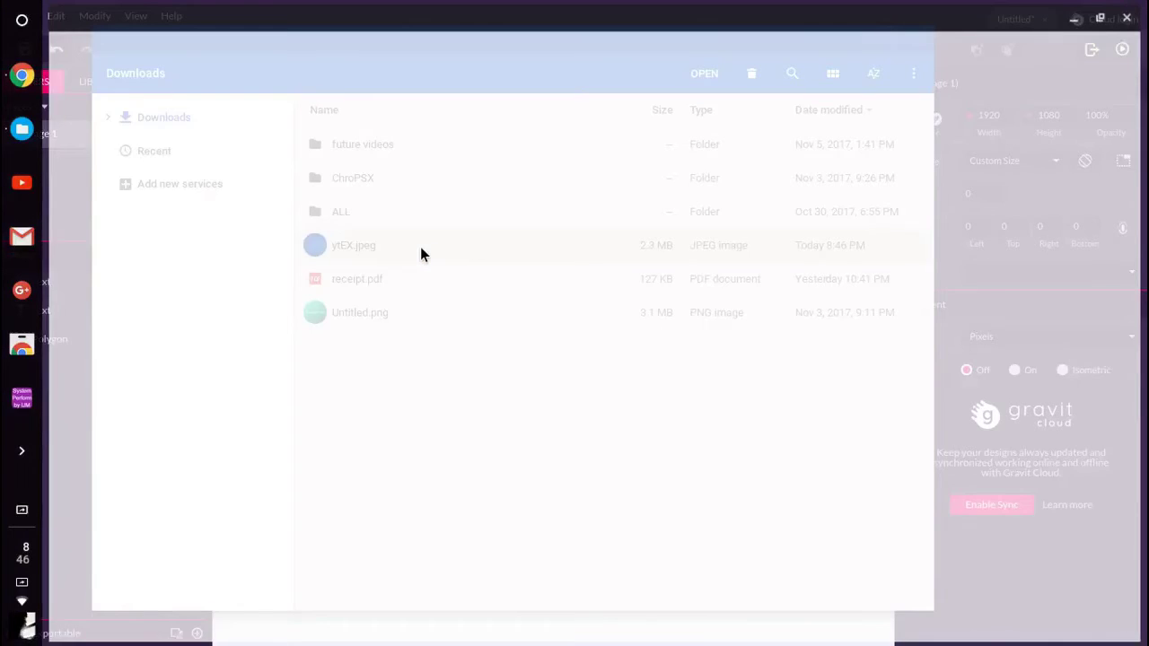